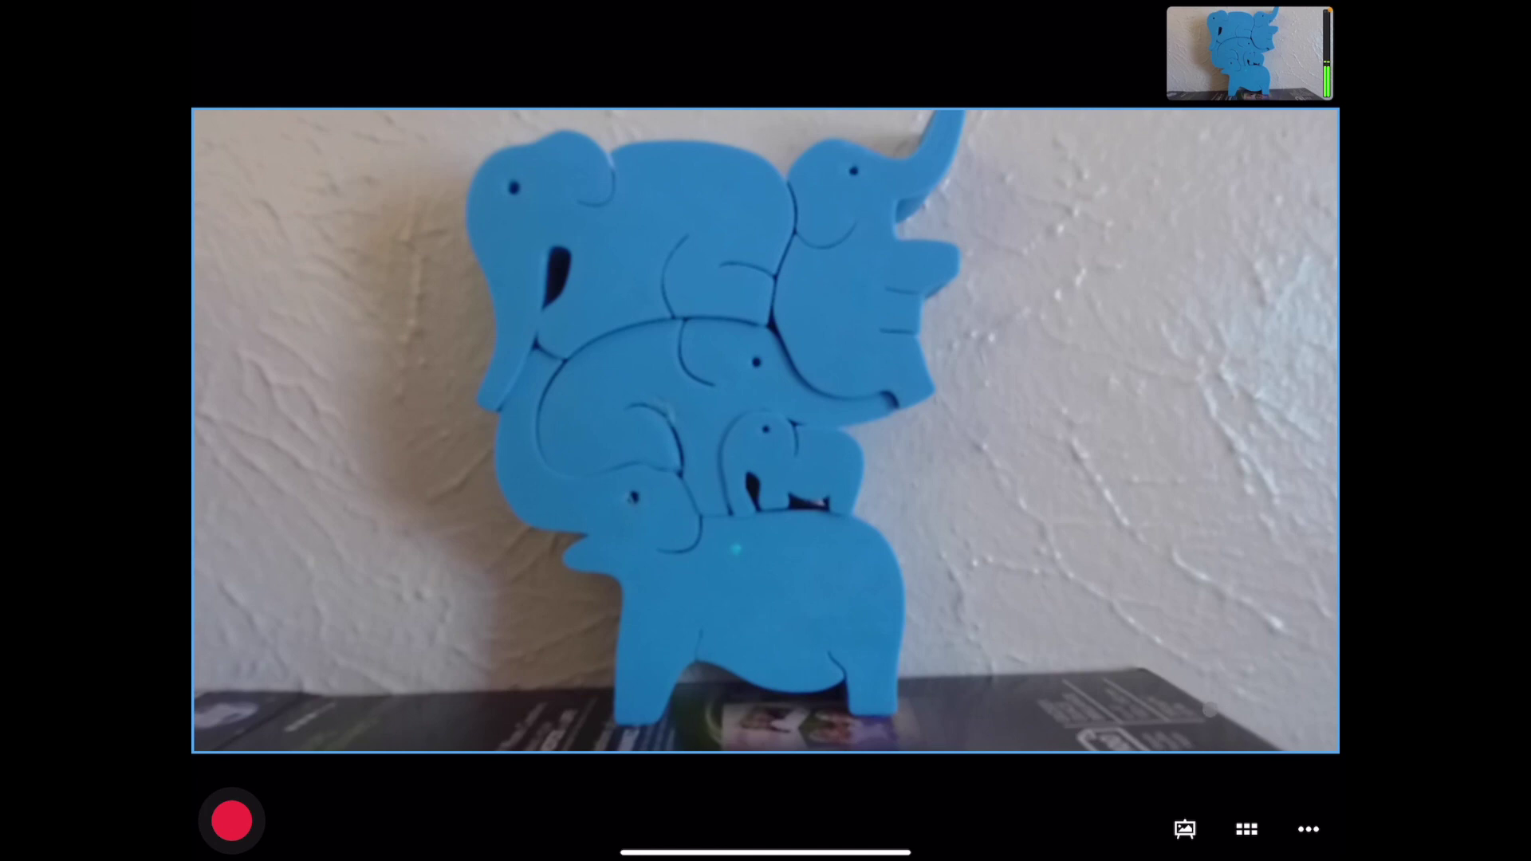
Step: Set the Mevo Start camera's NDI resolution to 720p / 5.0 Mbps and turn on NDI Mode
click(1308, 830)
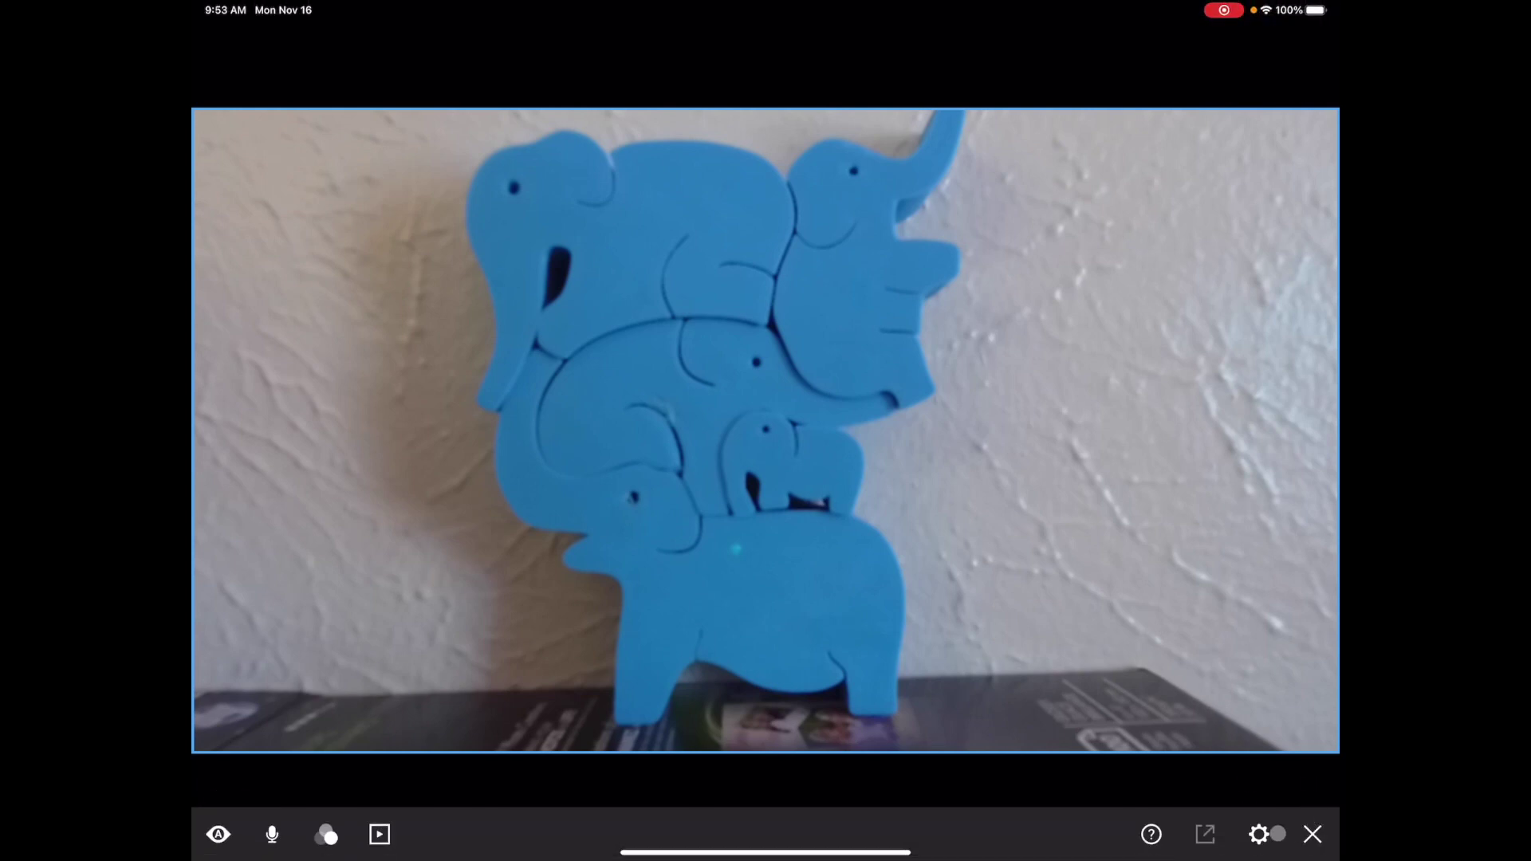
click(1260, 835)
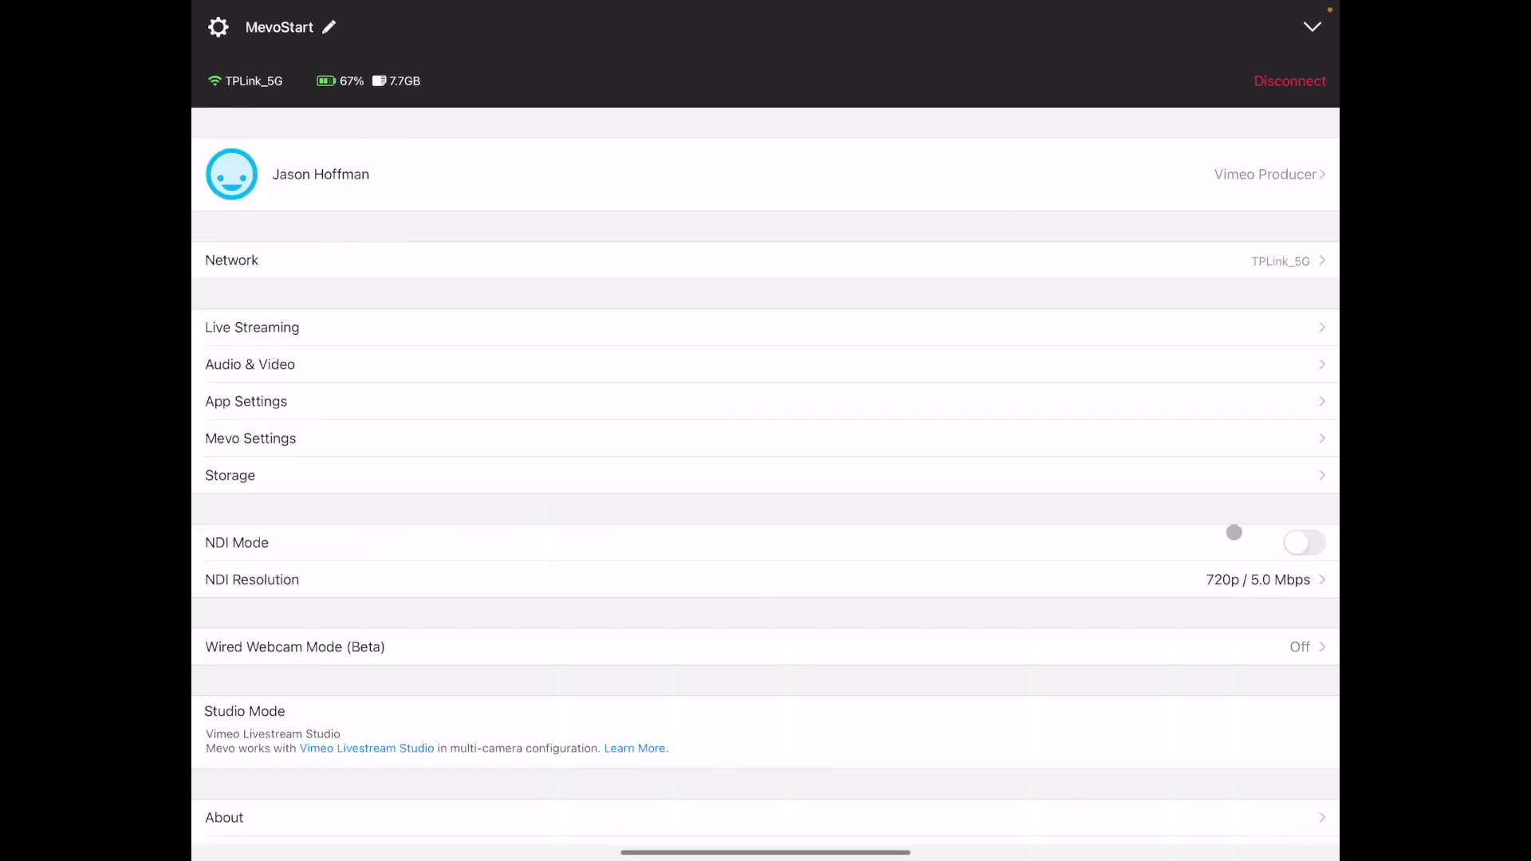
click(1261, 577)
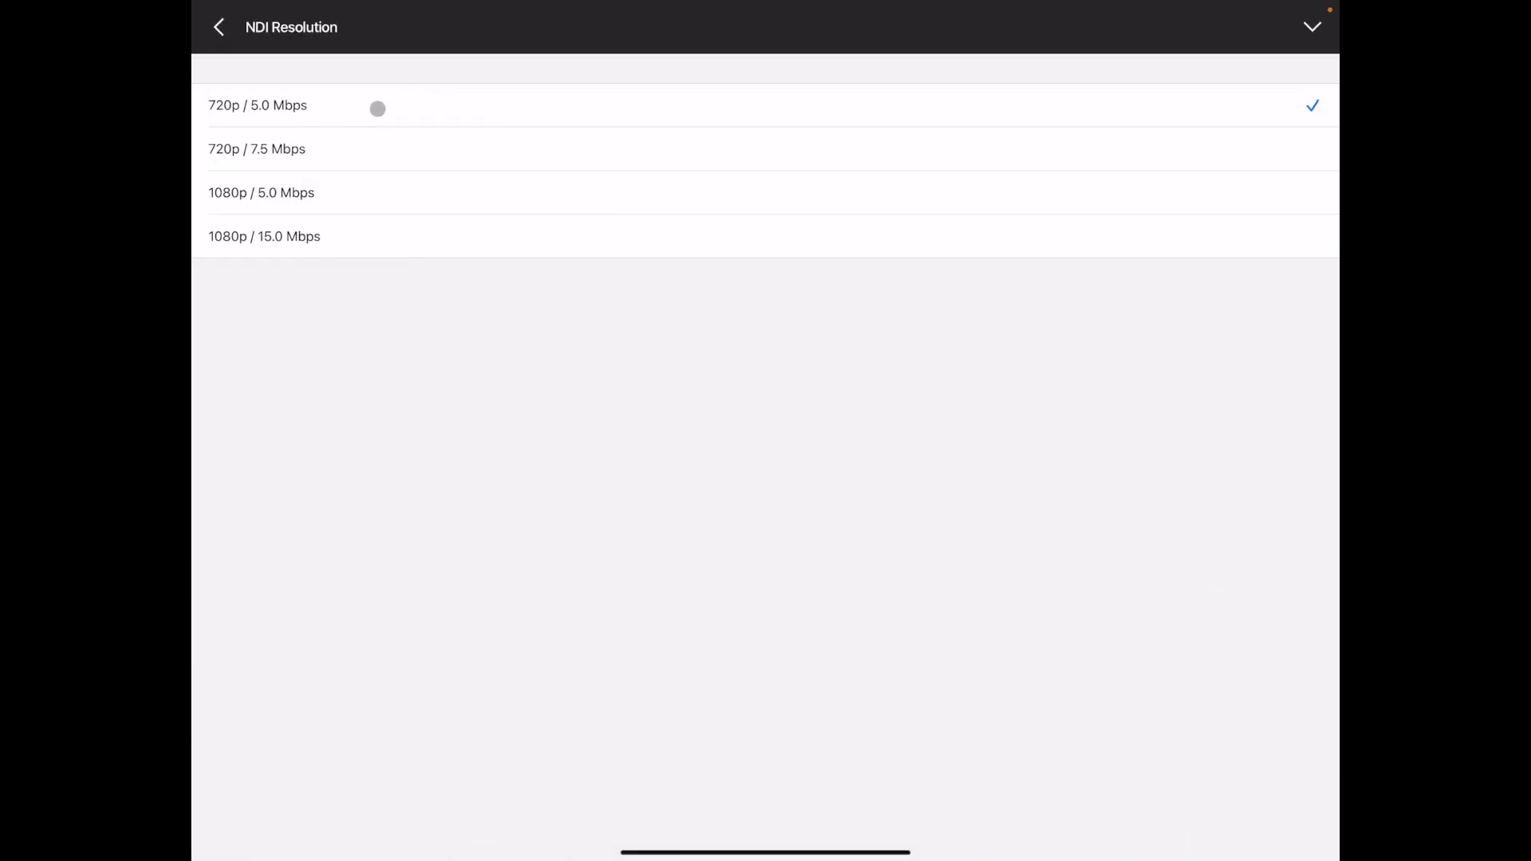
click(377, 109)
click(307, 32)
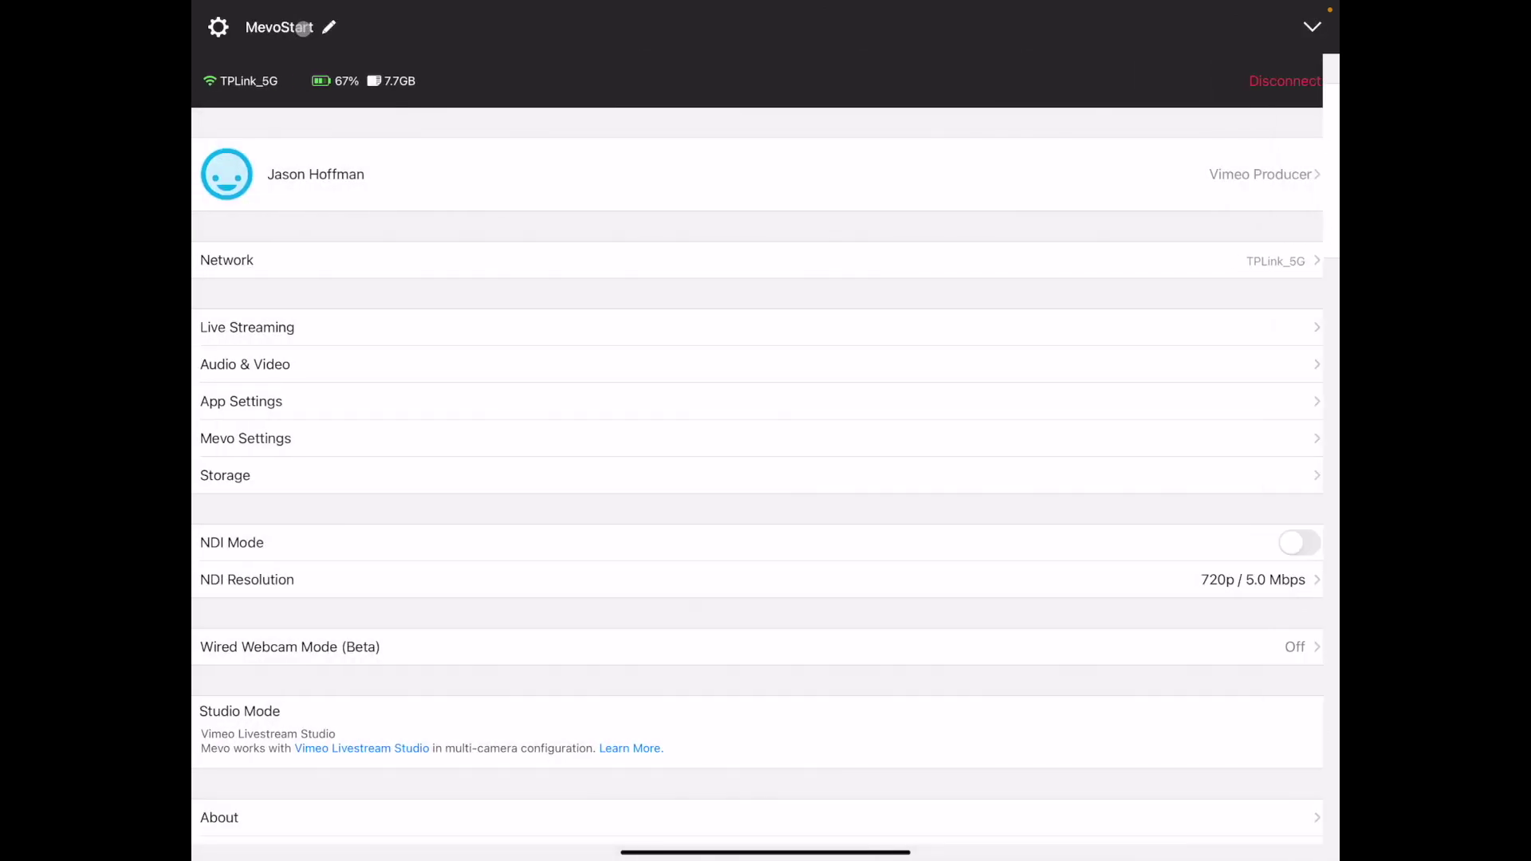
click(1305, 543)
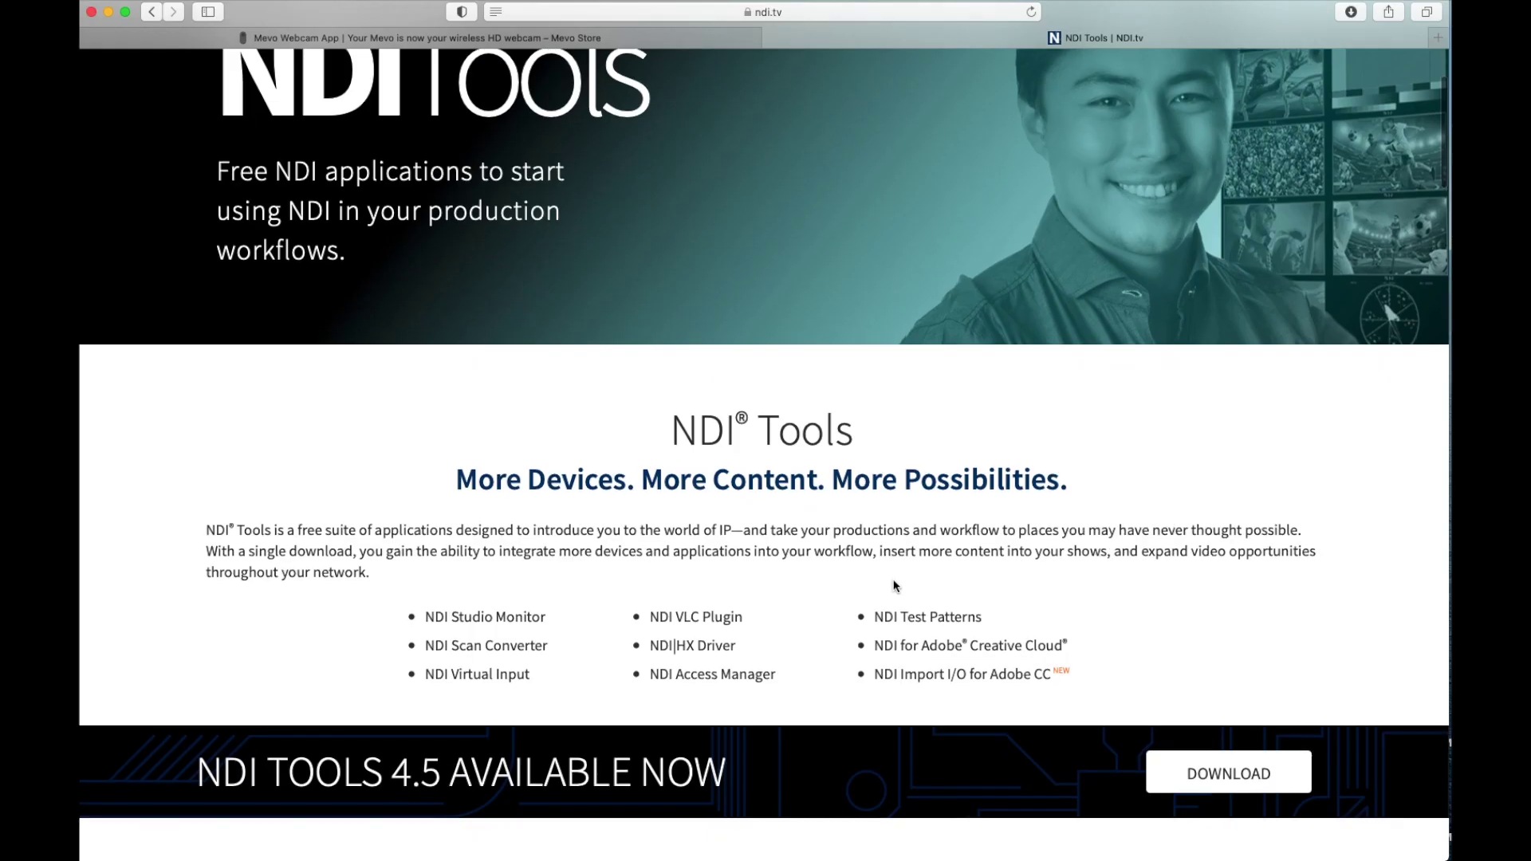
Step: Look through the NDI Tools web page for the tool descriptions and the Windows and Mac packages
scroll(868, 594, down, 3)
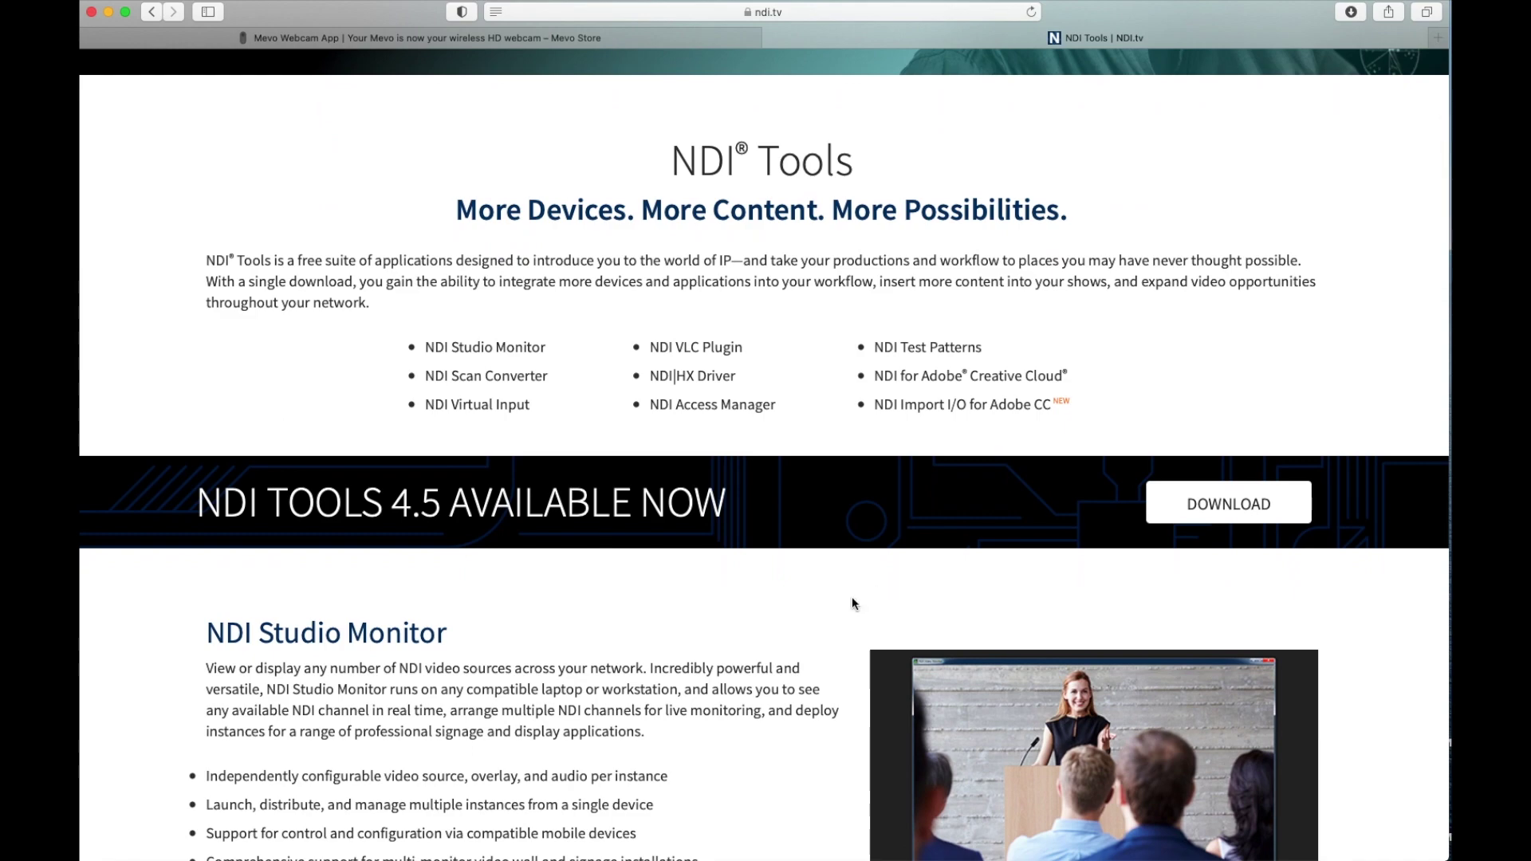
scroll(853, 599, down, 8)
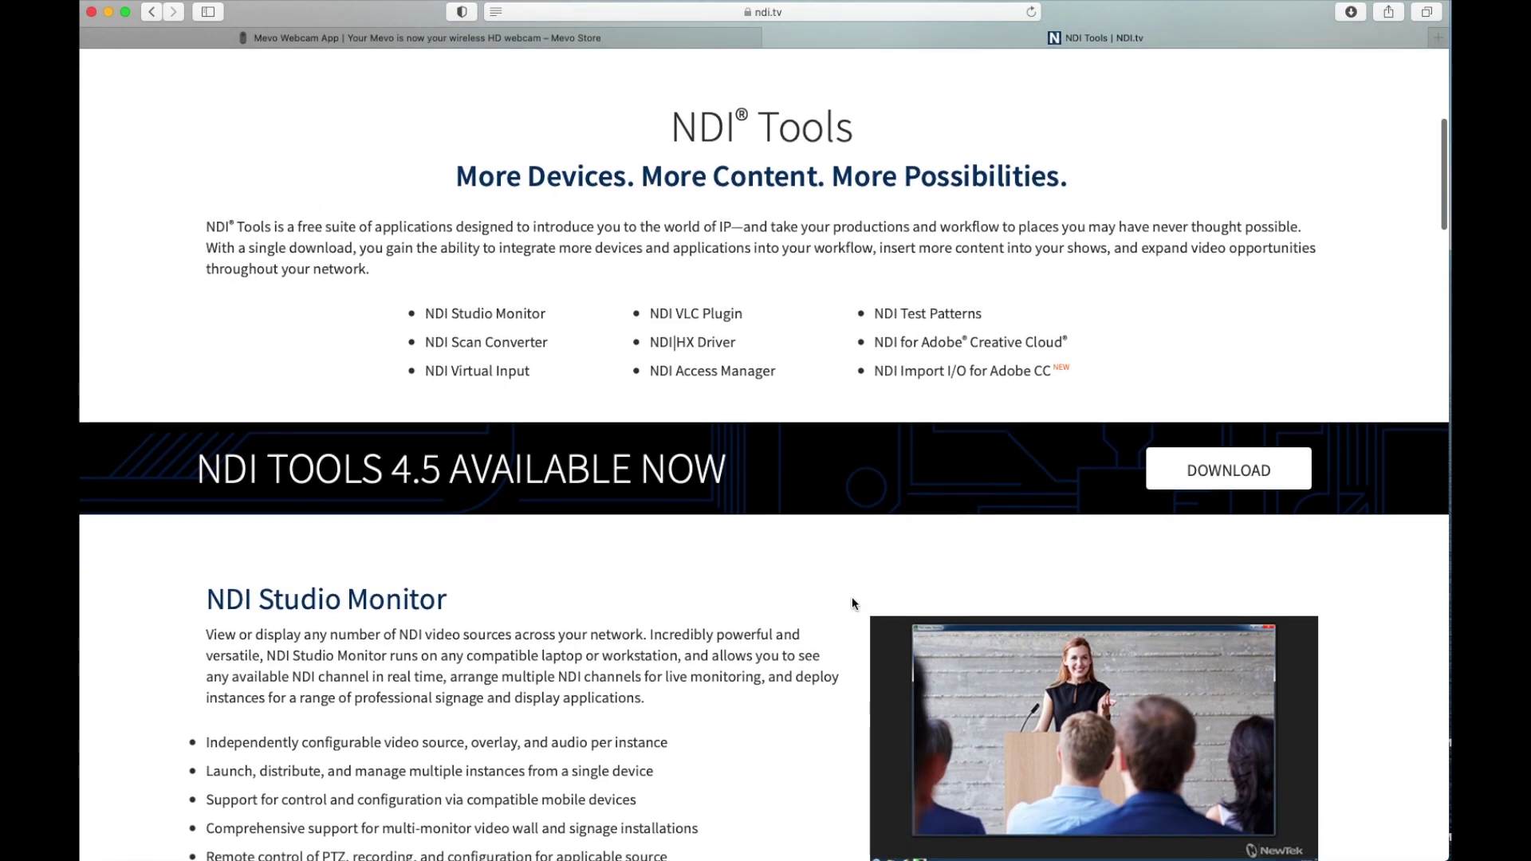
scroll(852, 604, down, 20)
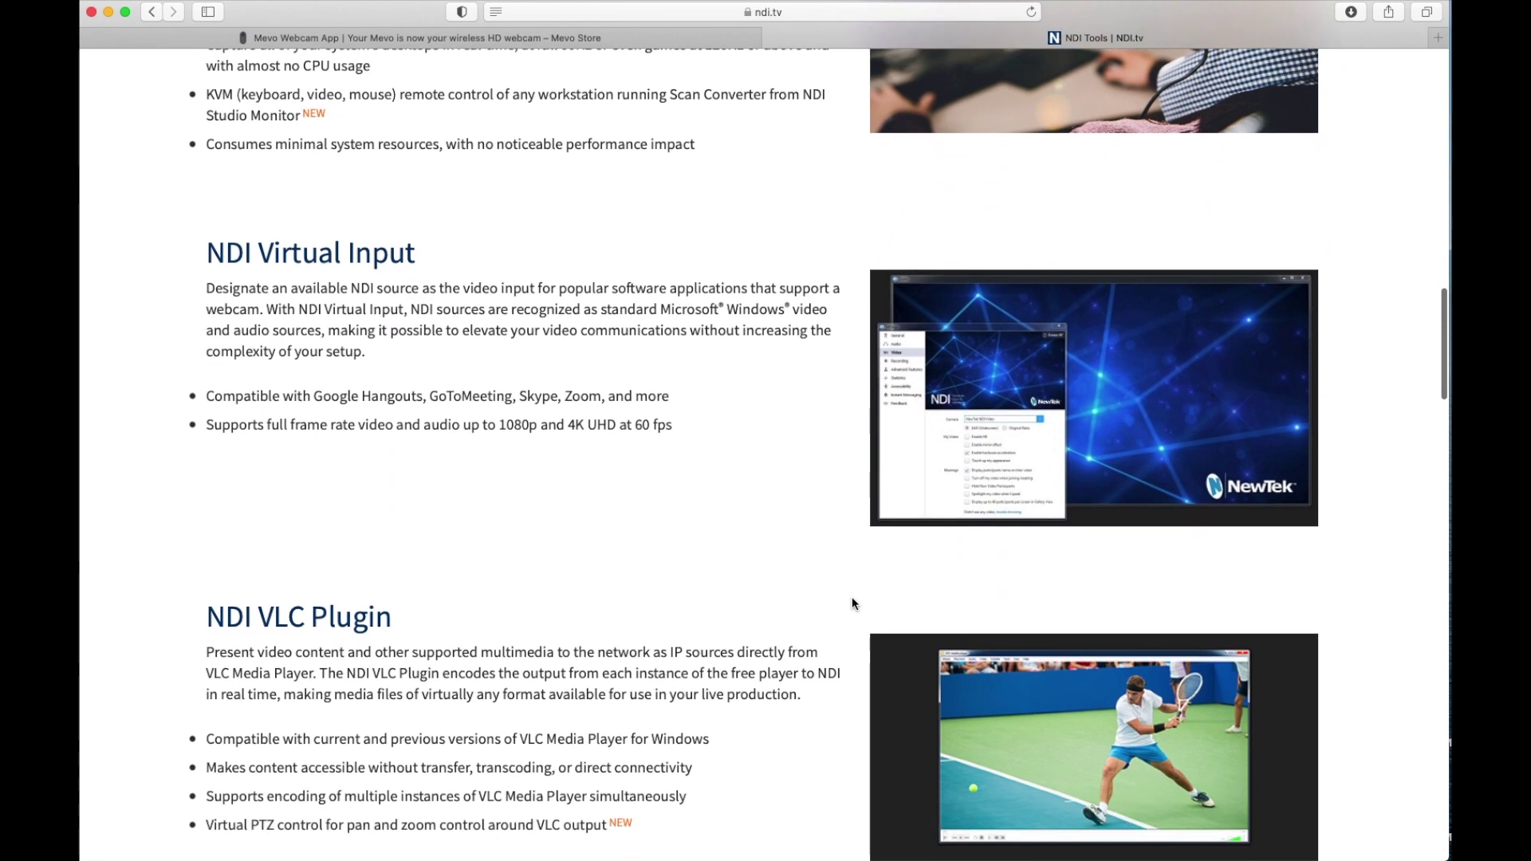
scroll(814, 547, down, 13)
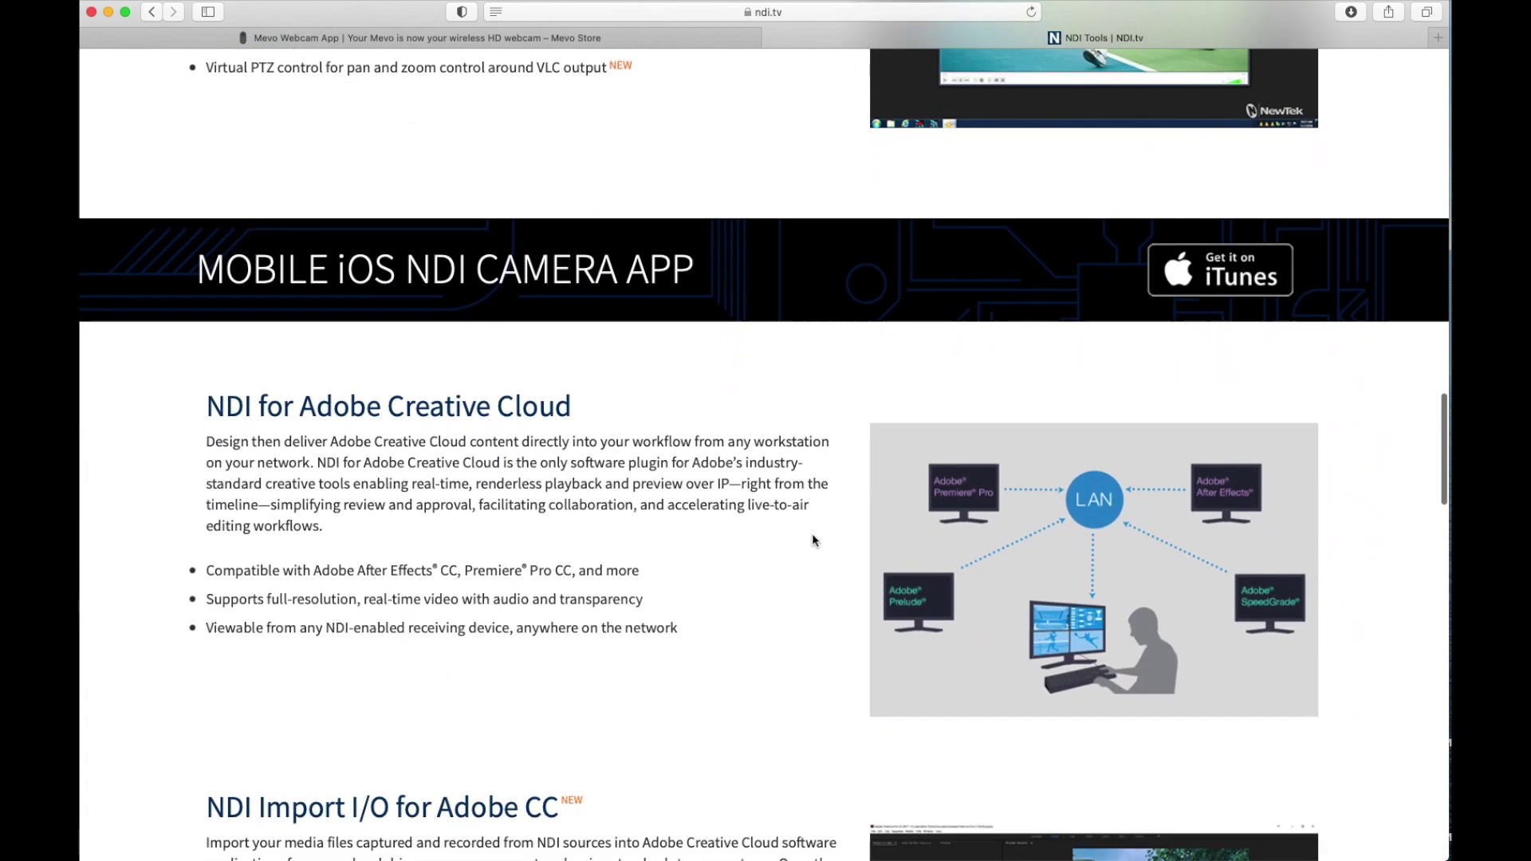
scroll(813, 539, down, 18)
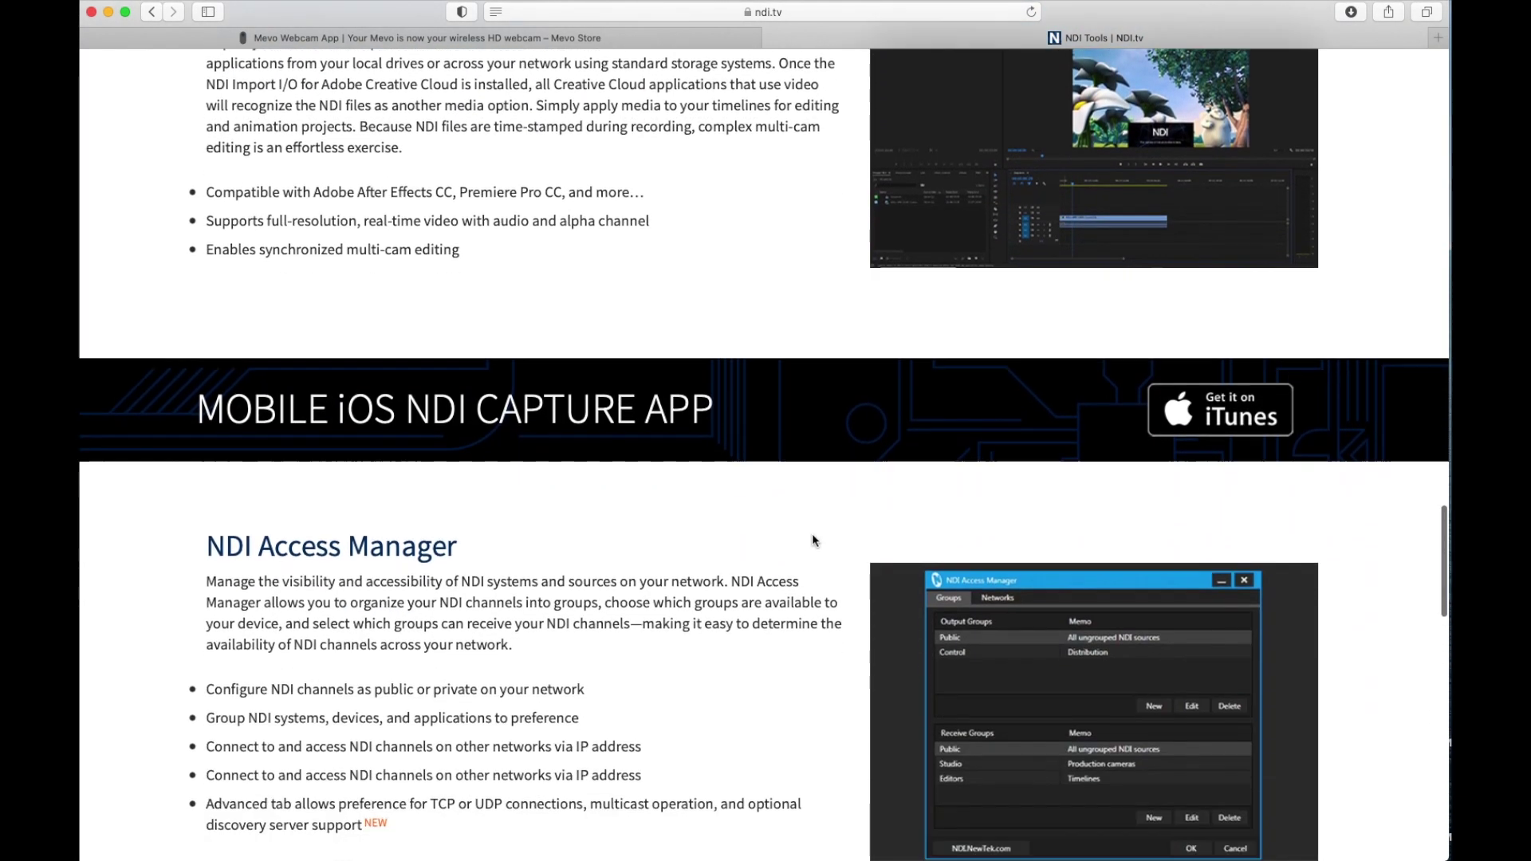
scroll(813, 540, down, 20)
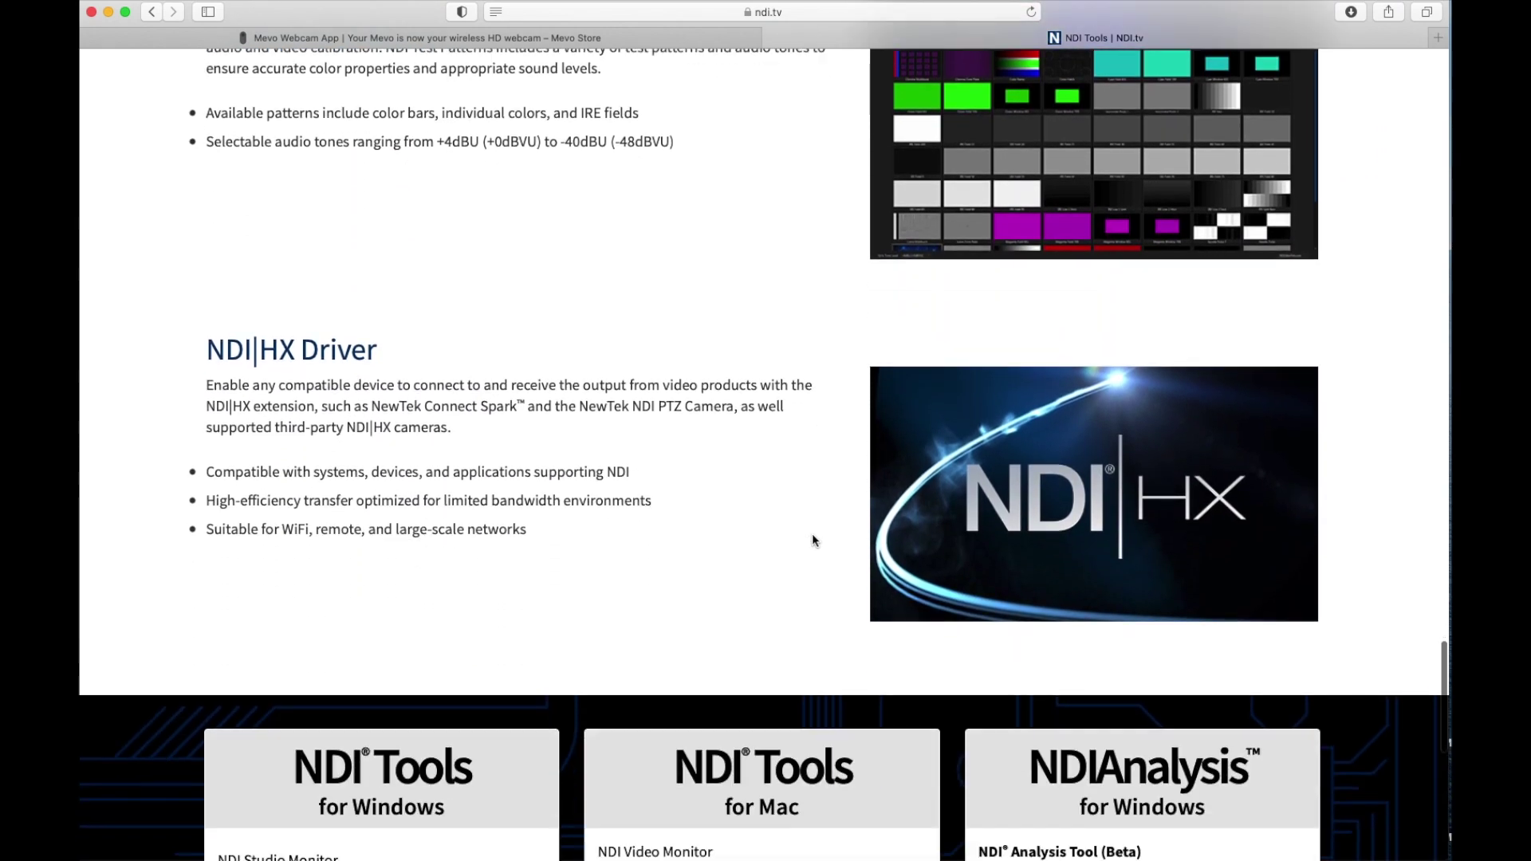
scroll(812, 539, down, 3)
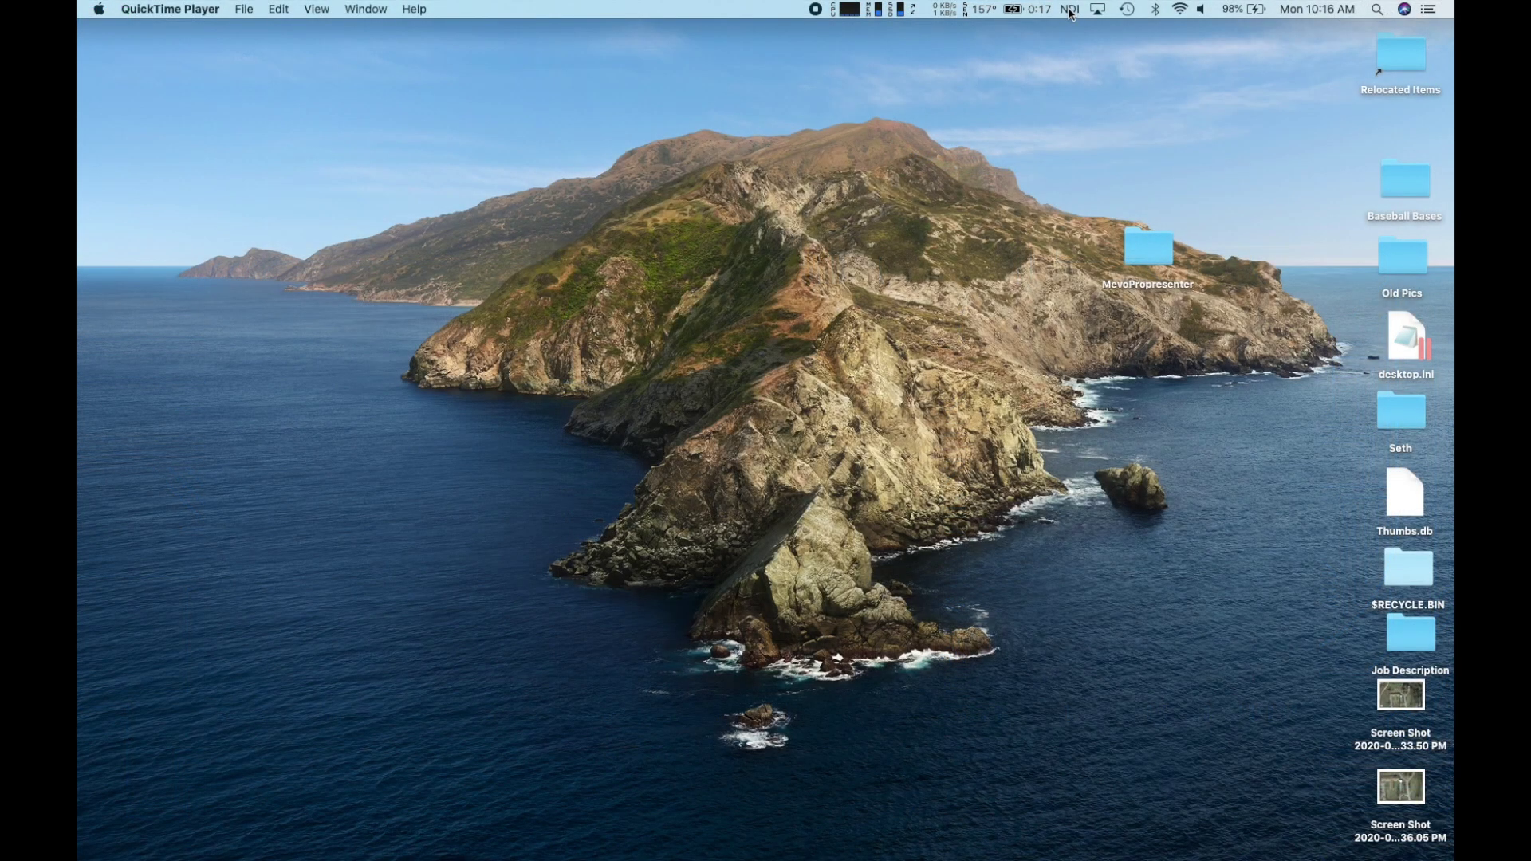
Step: Check the list of available NDI camera sources and launch ProPresenter
click(1071, 11)
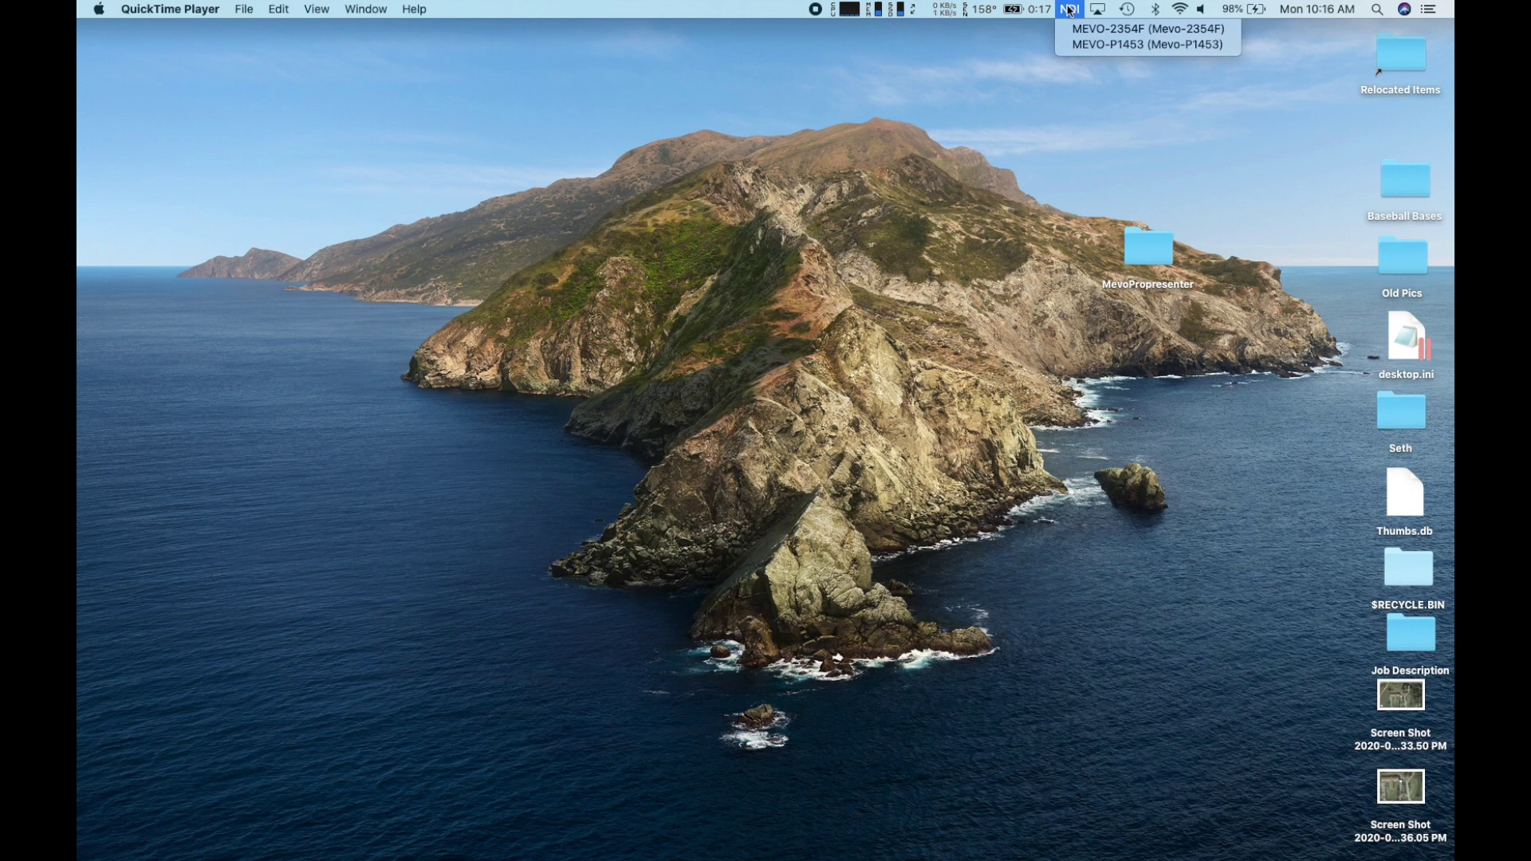
click(1070, 10)
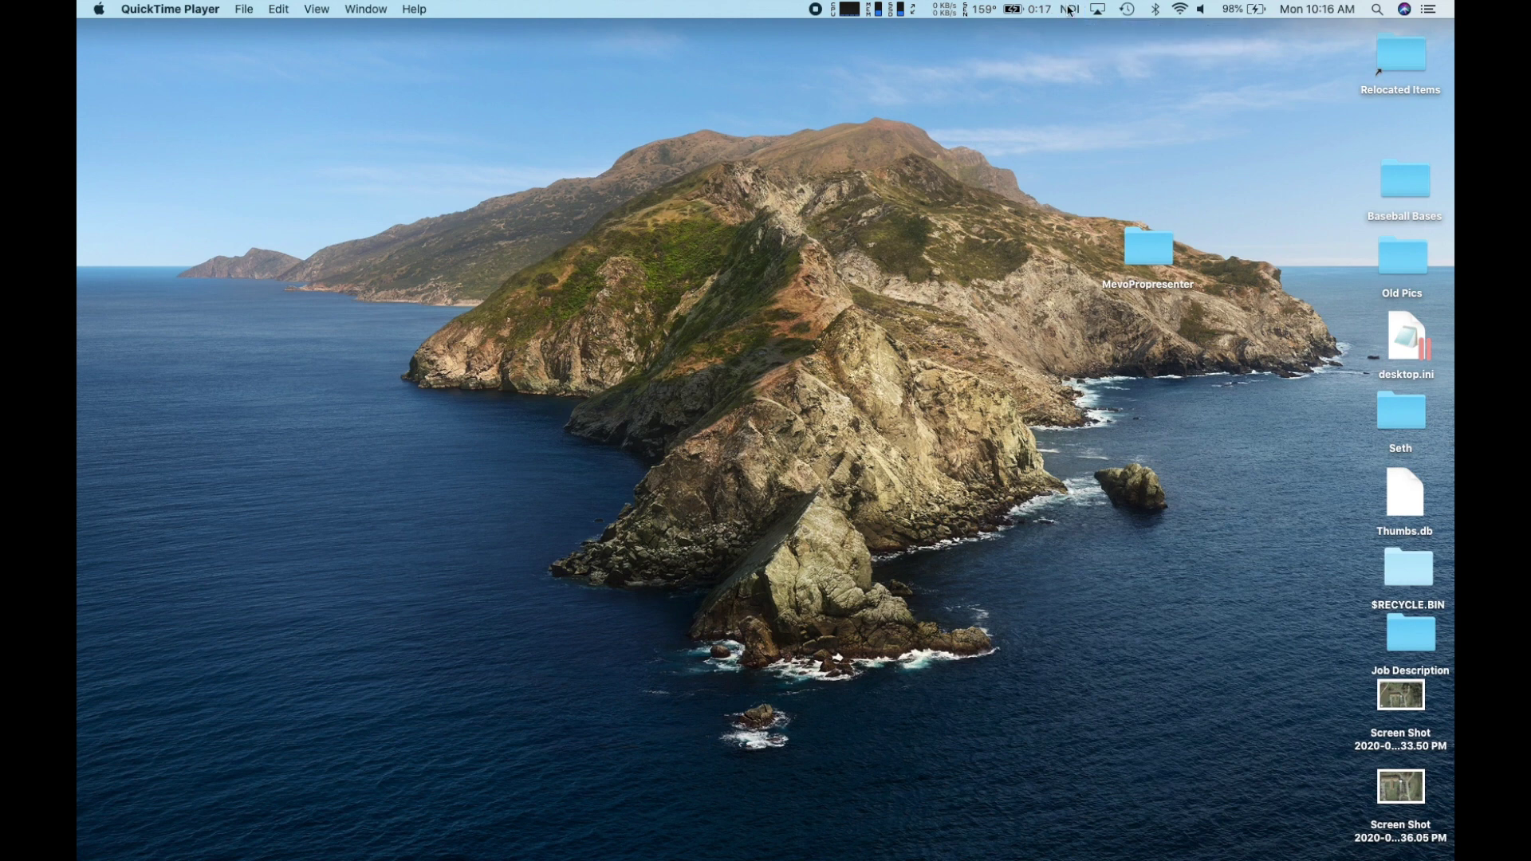
mouse_move(383, 857)
click(388, 834)
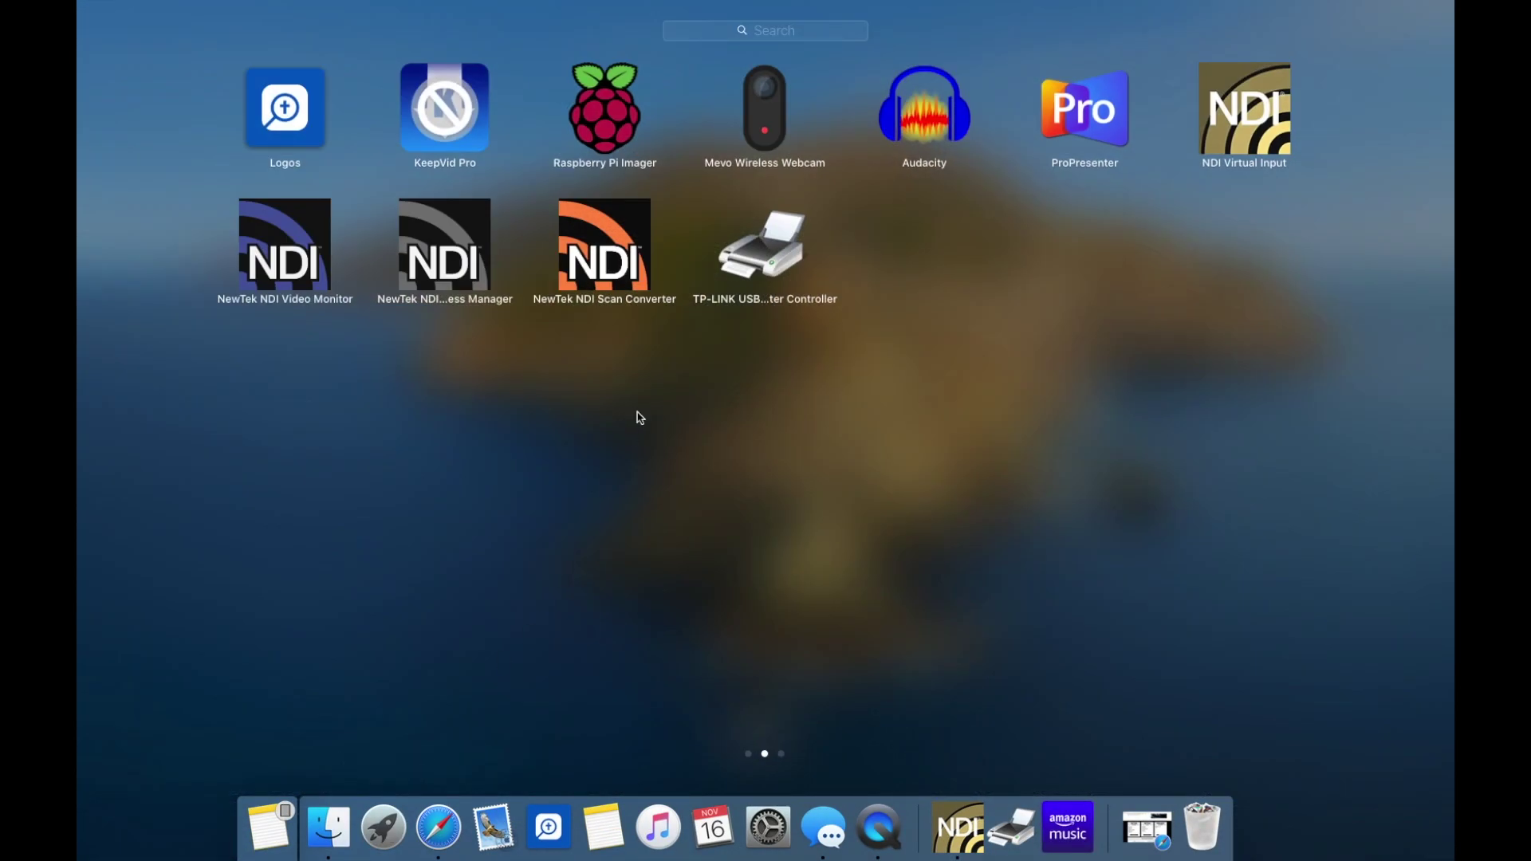
click(1070, 116)
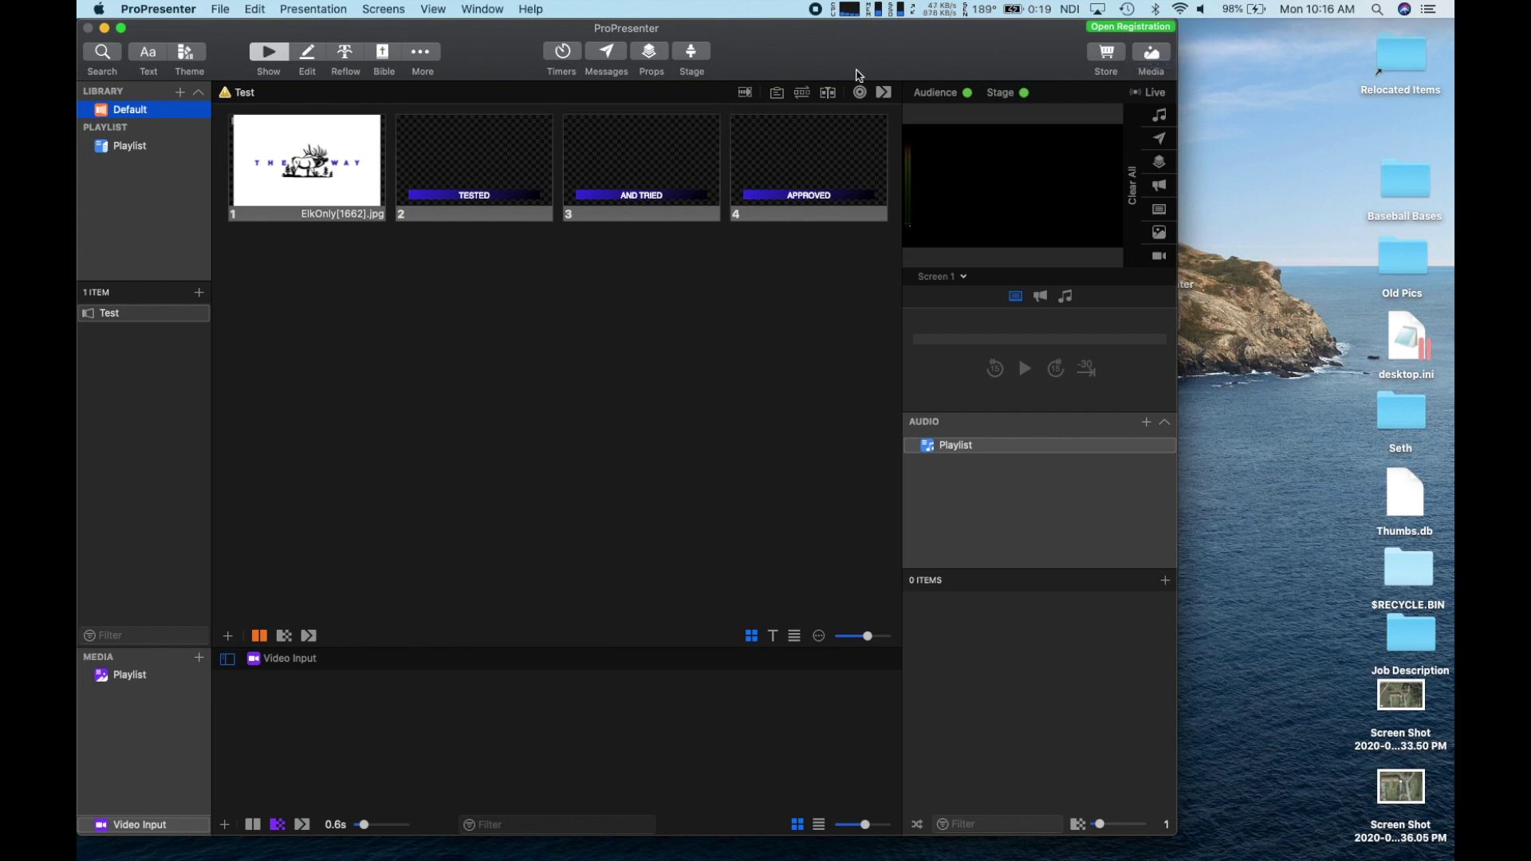
Step: Add a new 1280 x 720 placeholder to the audience screens in the screen configuration
click(390, 11)
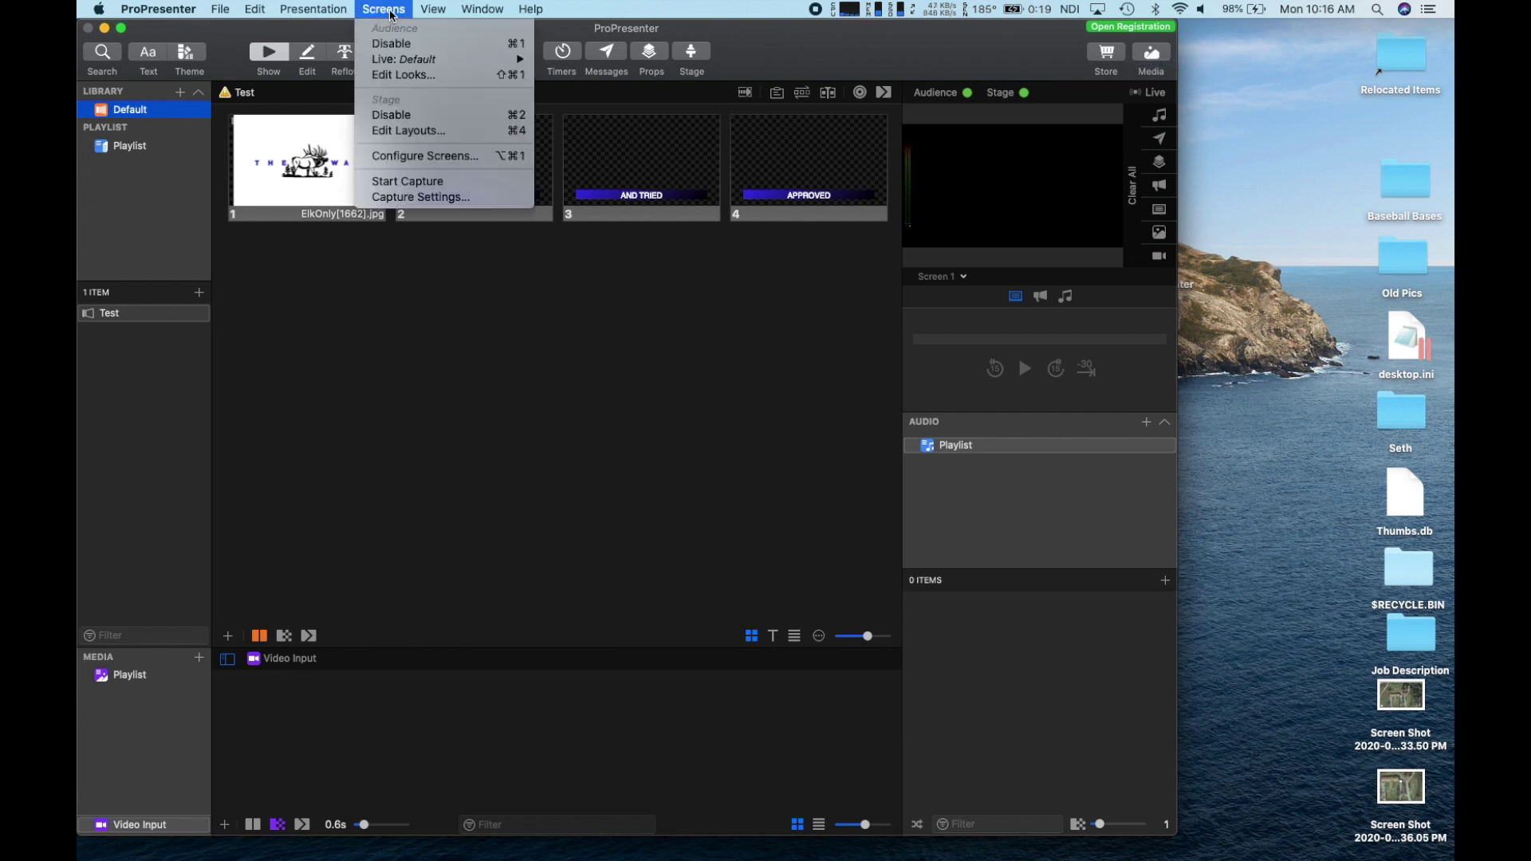
click(427, 158)
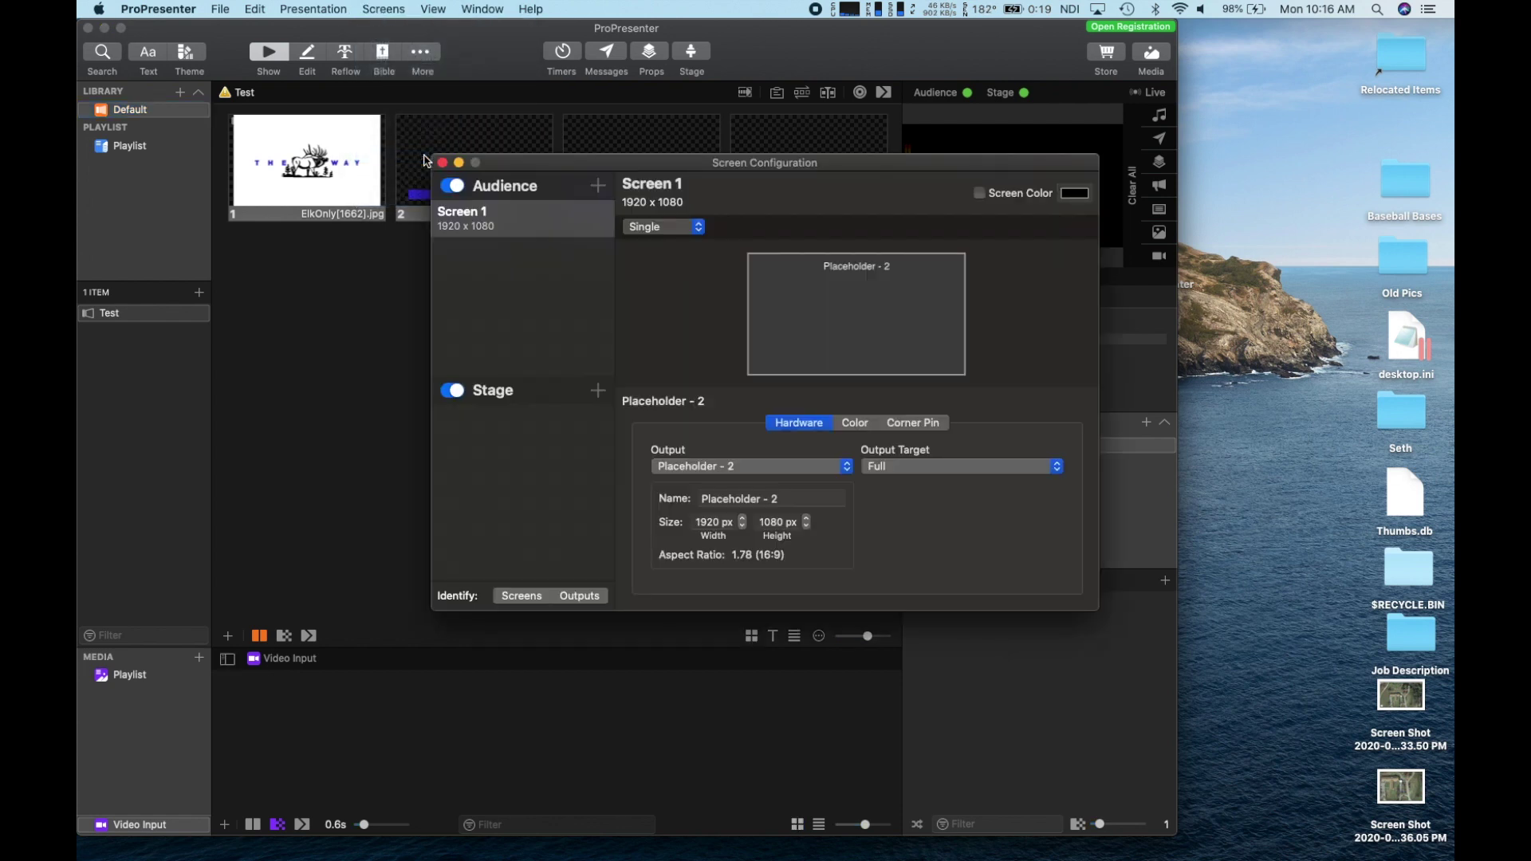
click(599, 187)
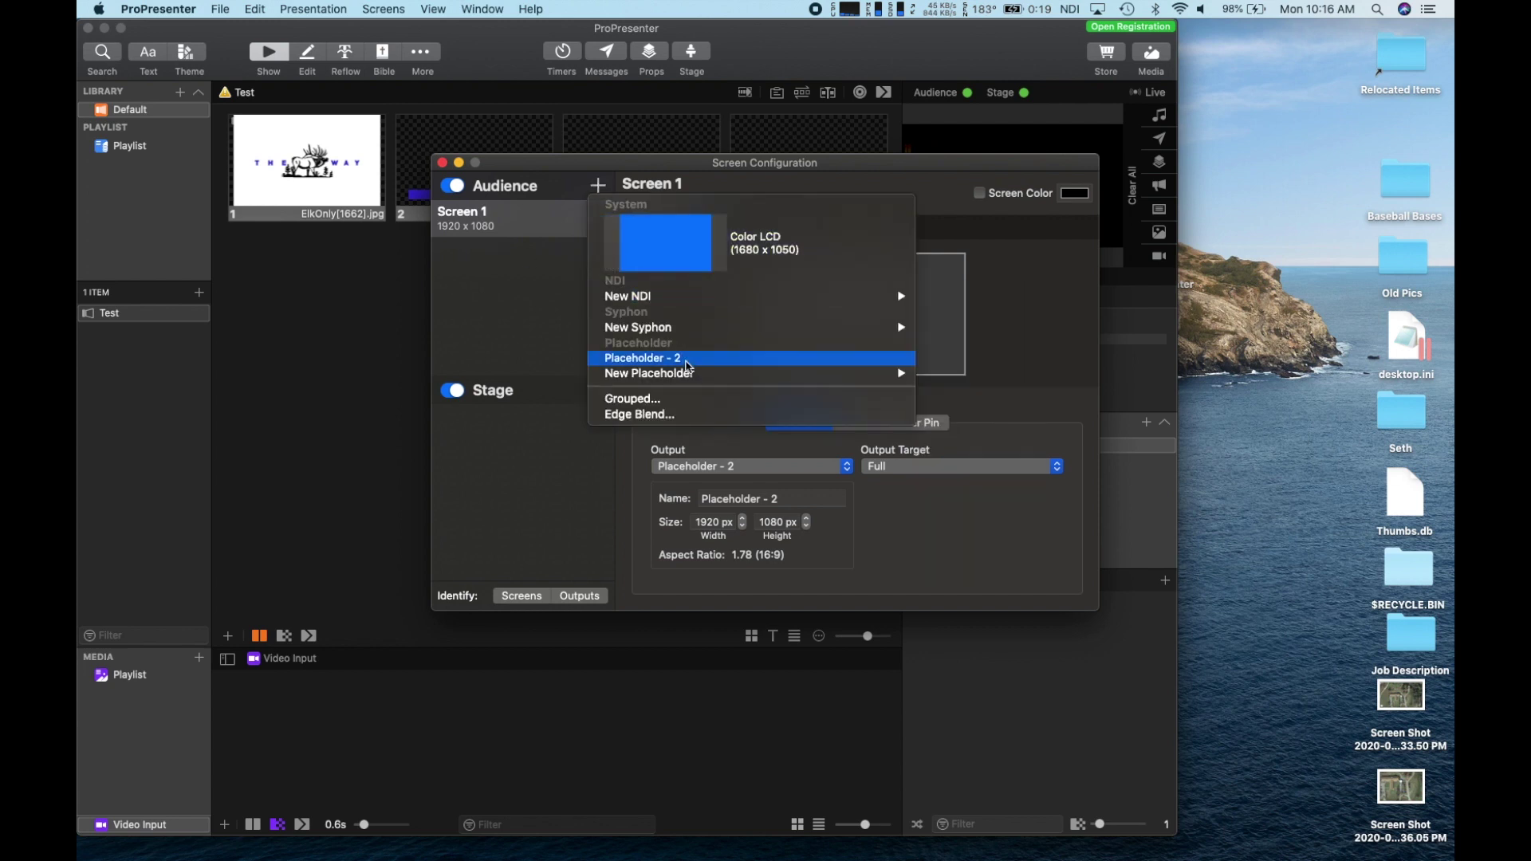
mouse_move(798, 378)
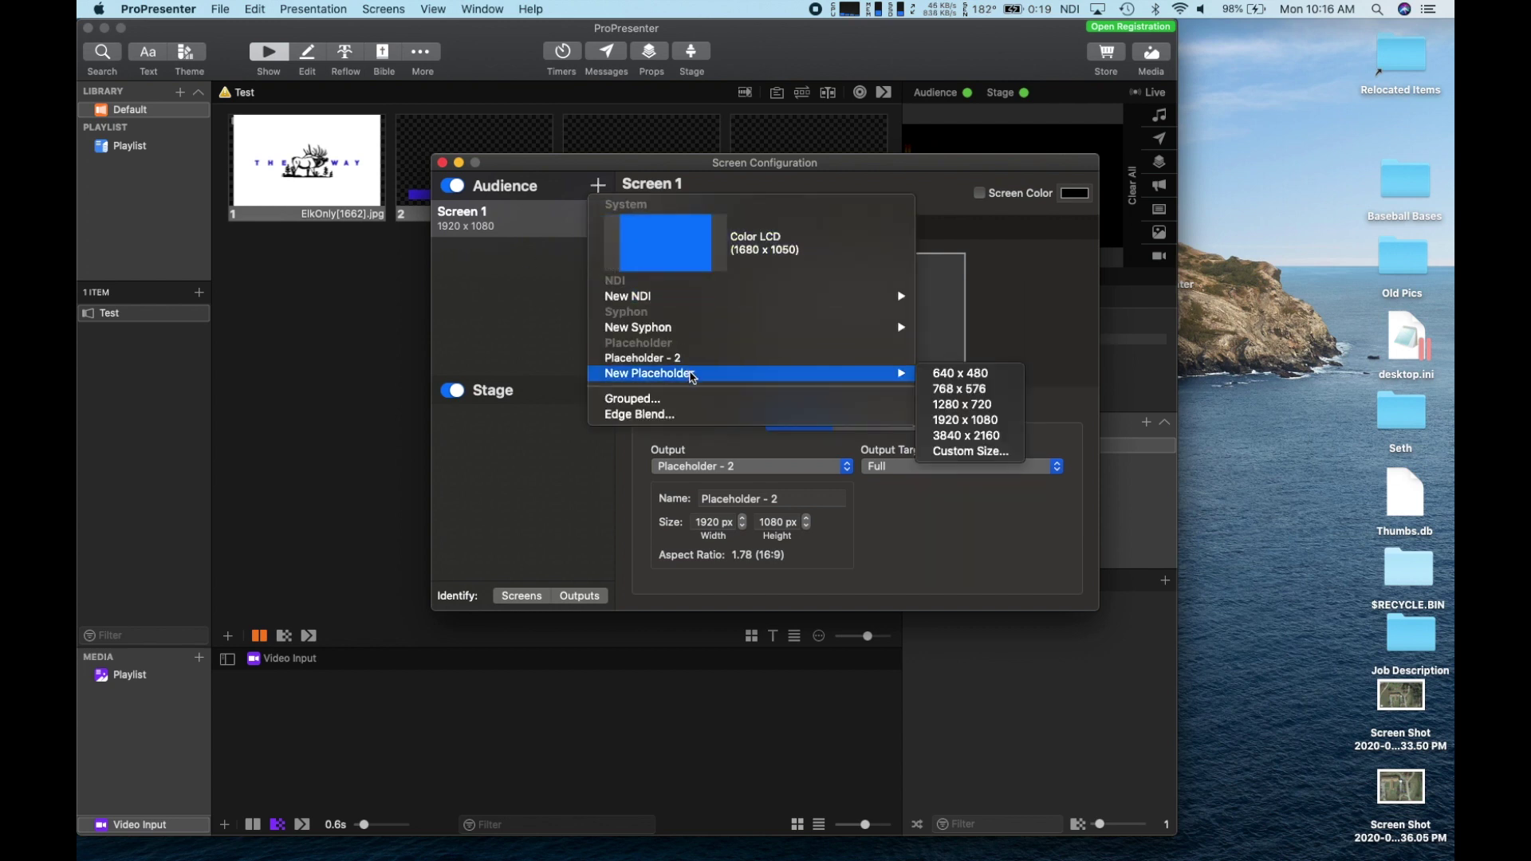
click(956, 407)
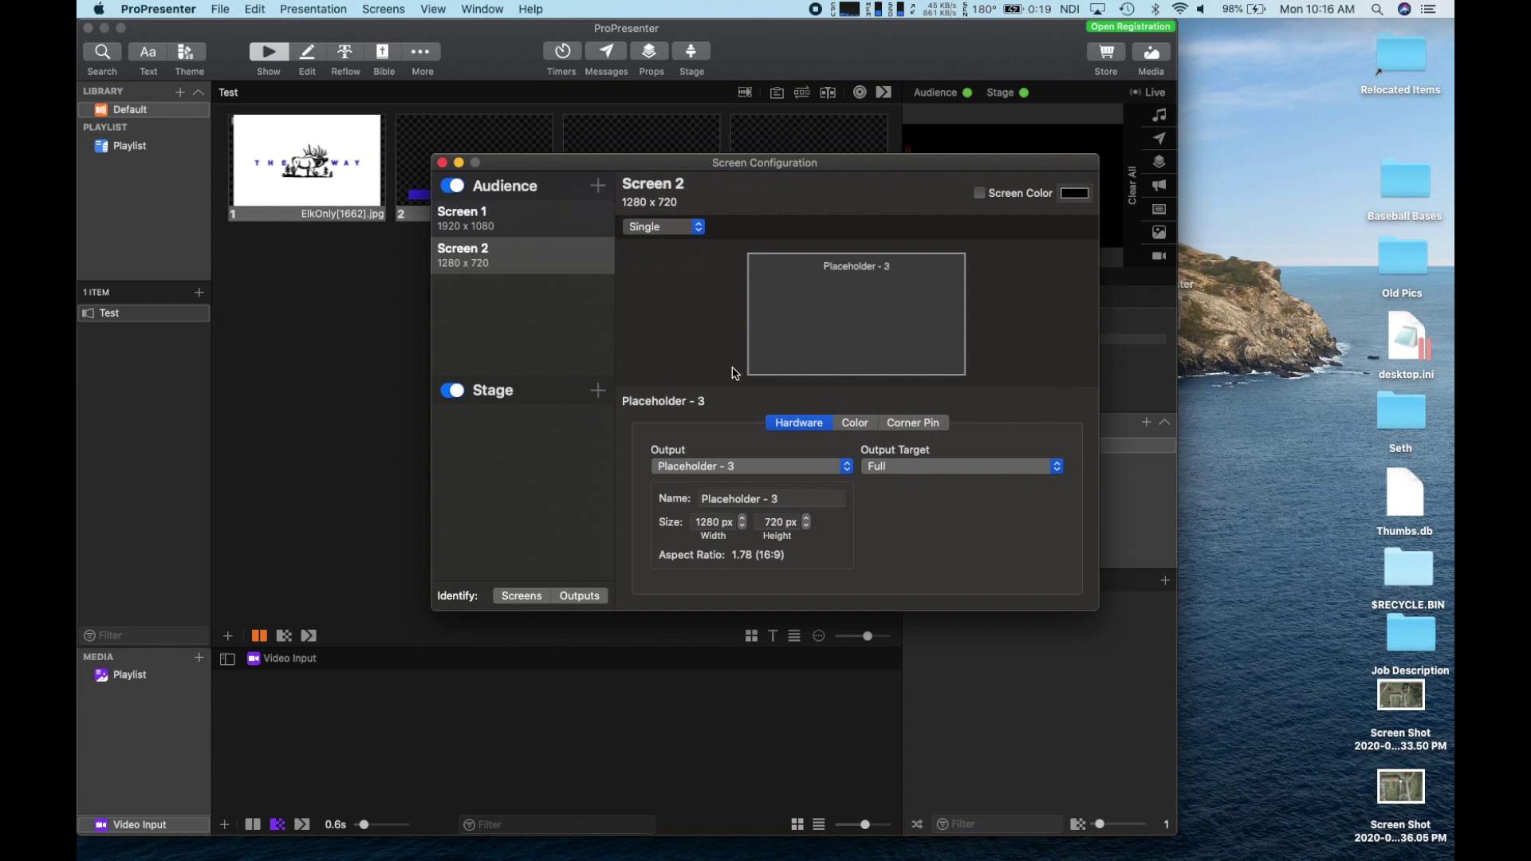
Step: Rename the new 1280 x 720 audience screen as Live and close the screen configuration
double_click(484, 252)
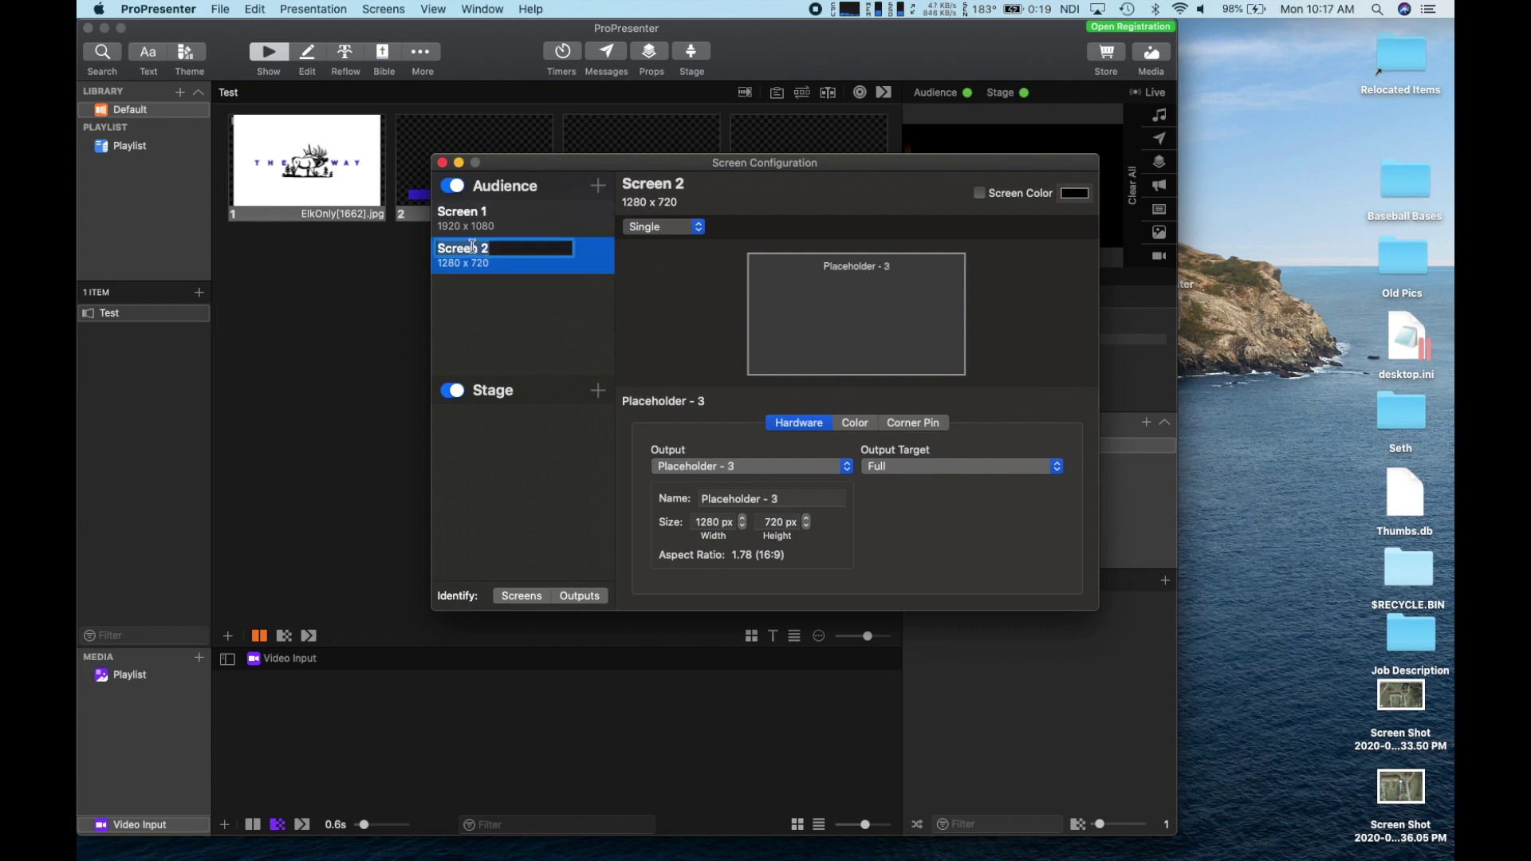
text(Live)
key(Return)
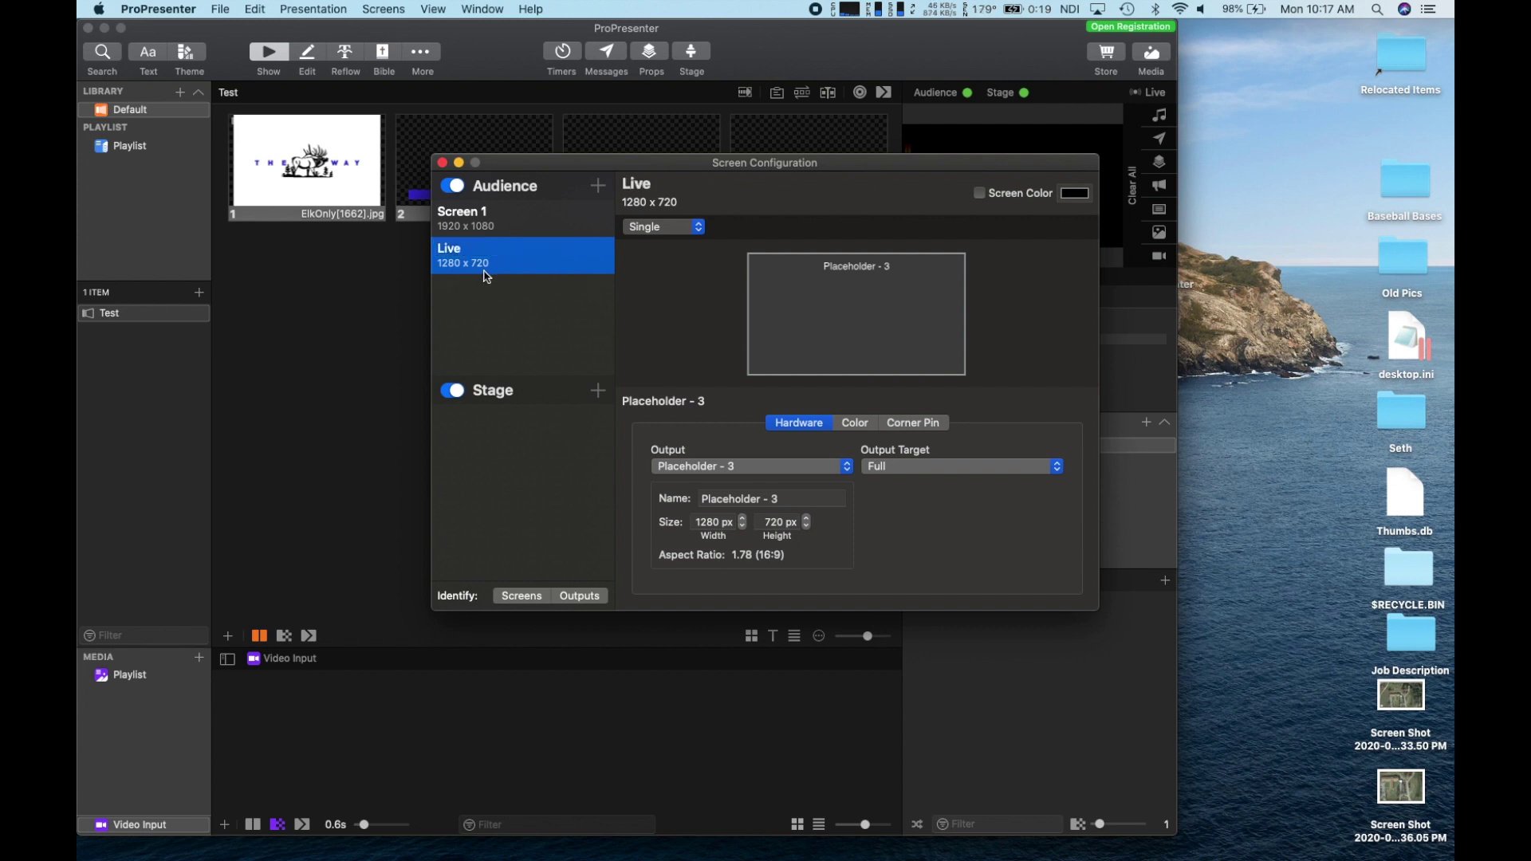
right_click(522, 263)
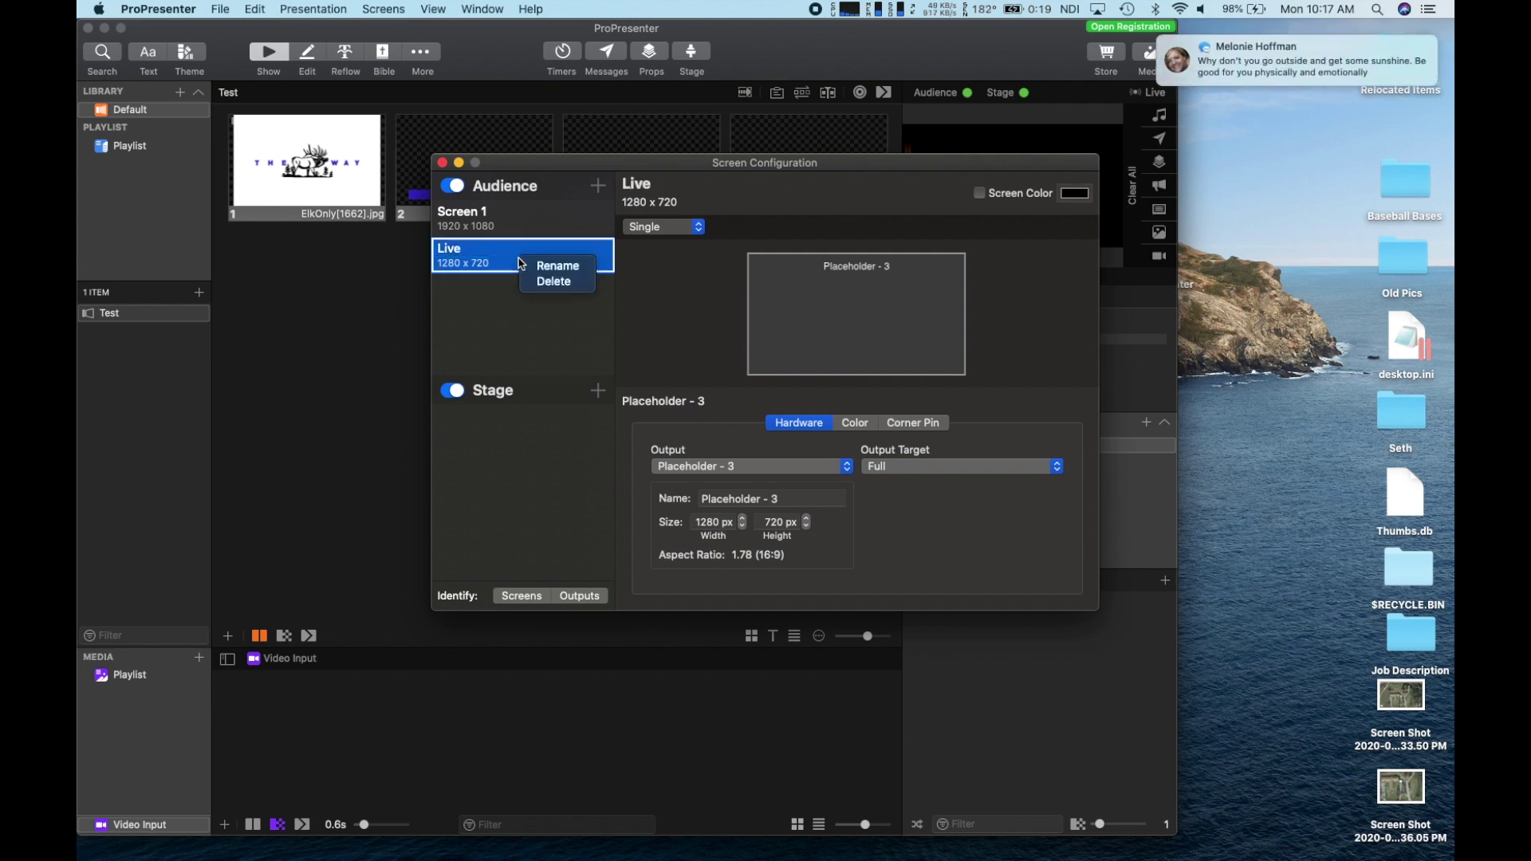
click(500, 299)
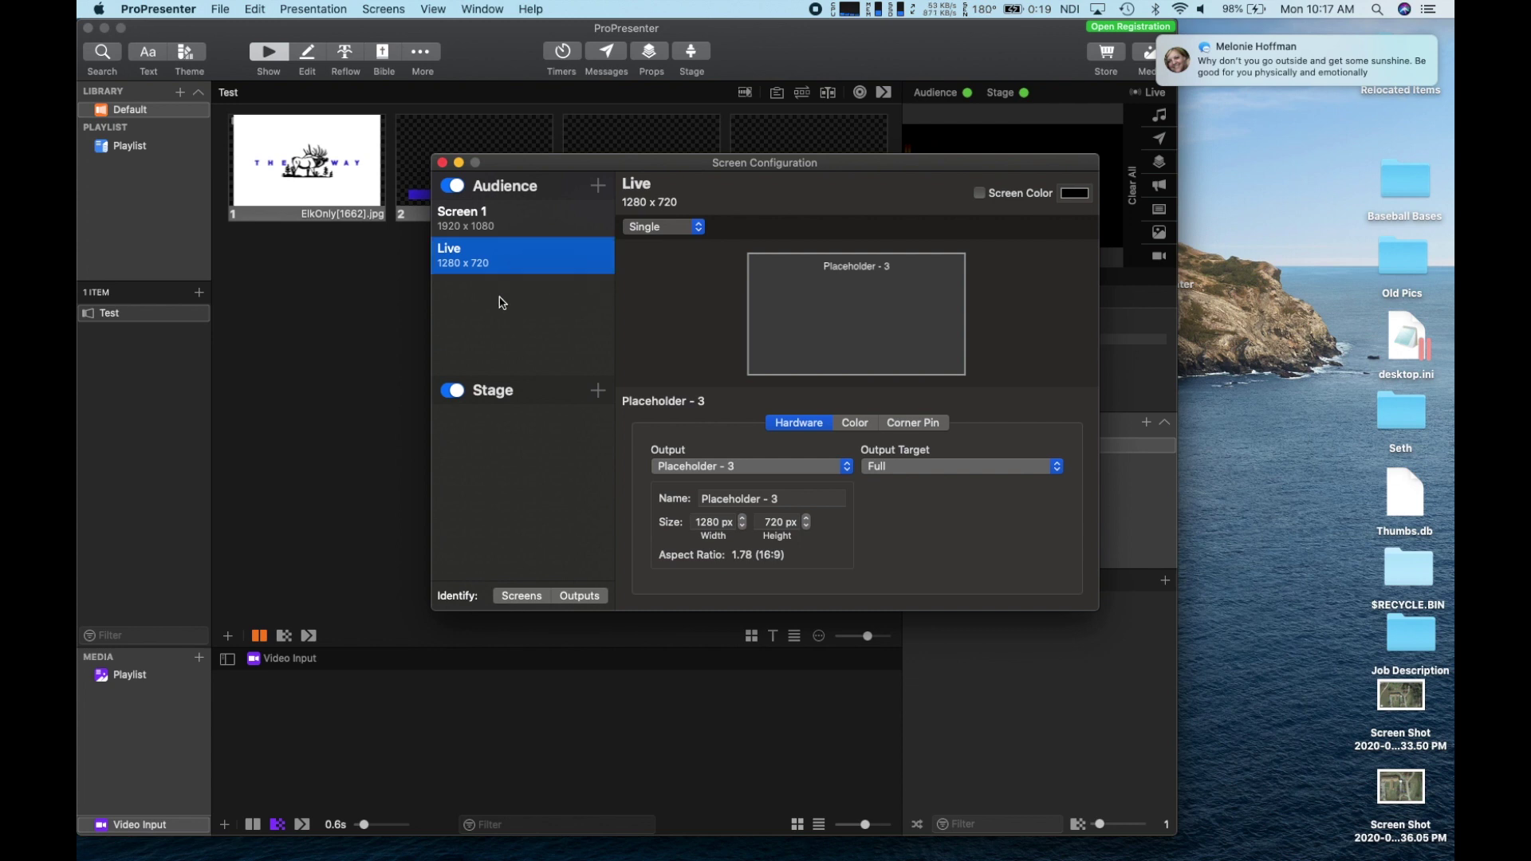
click(443, 163)
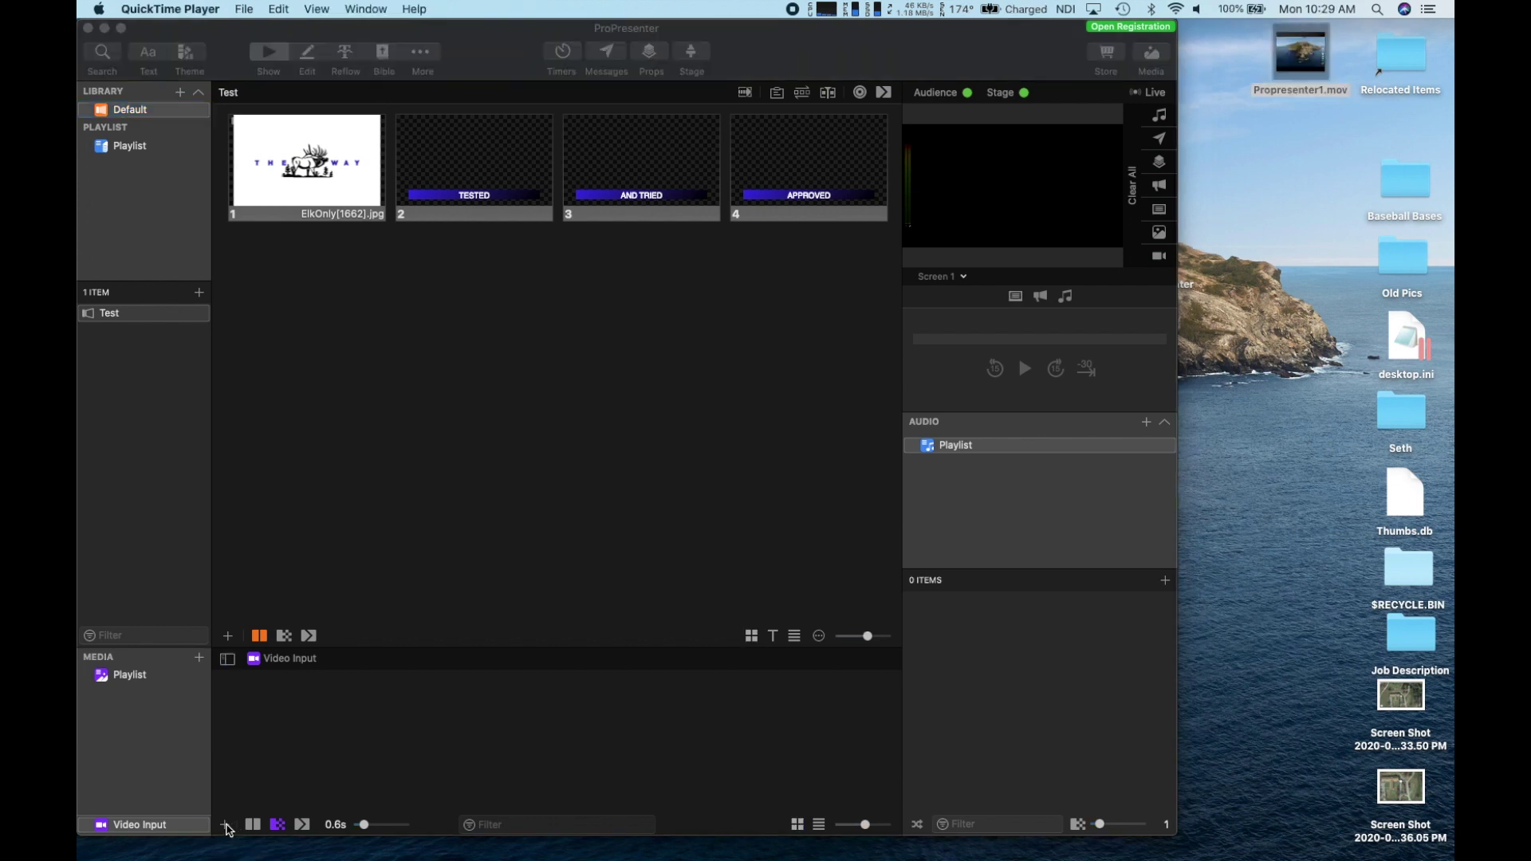
click(226, 827)
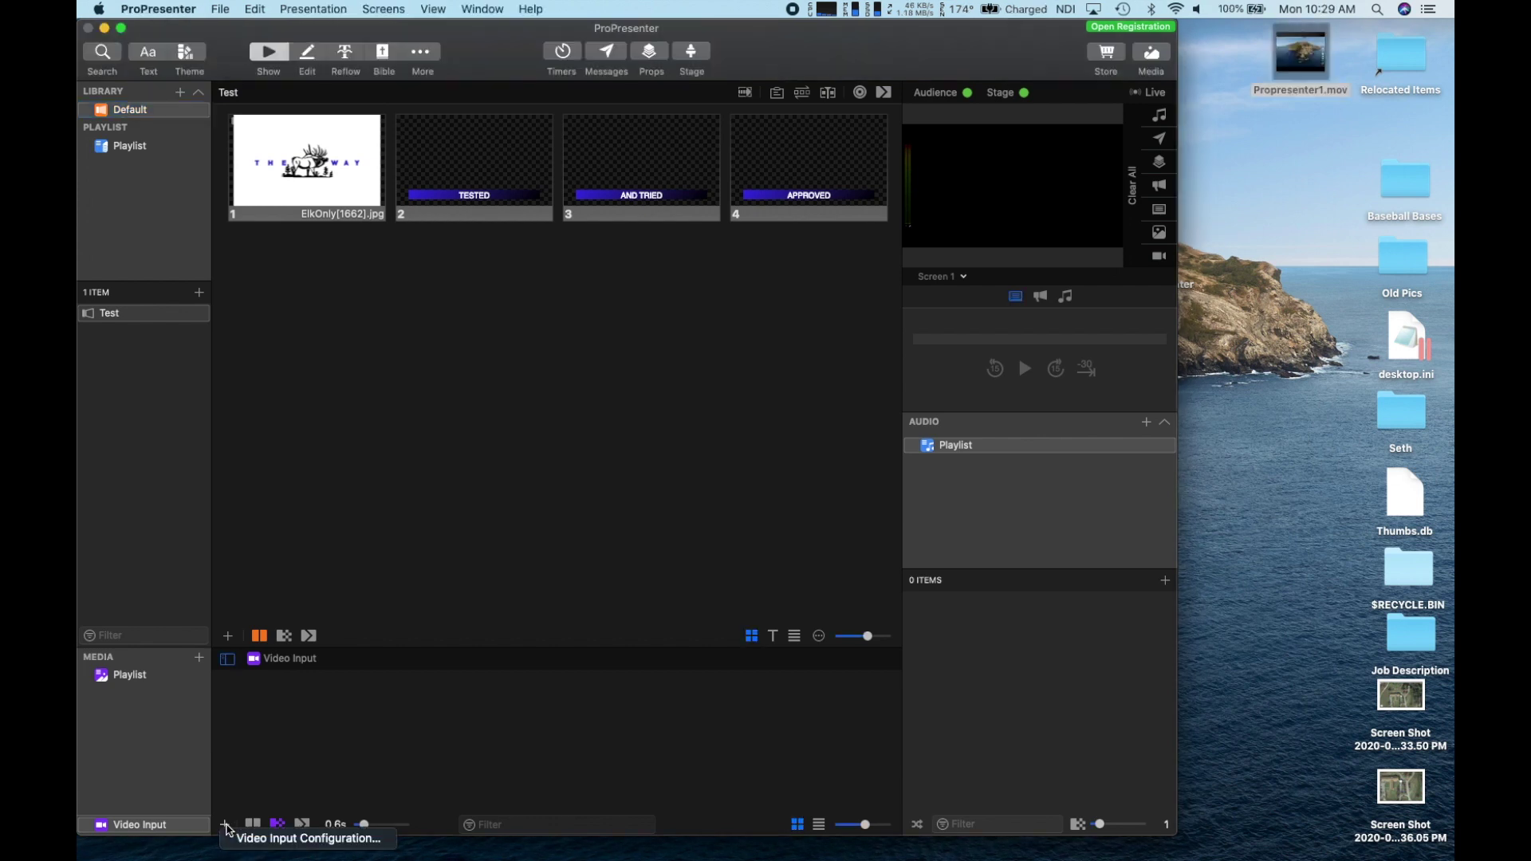
click(265, 840)
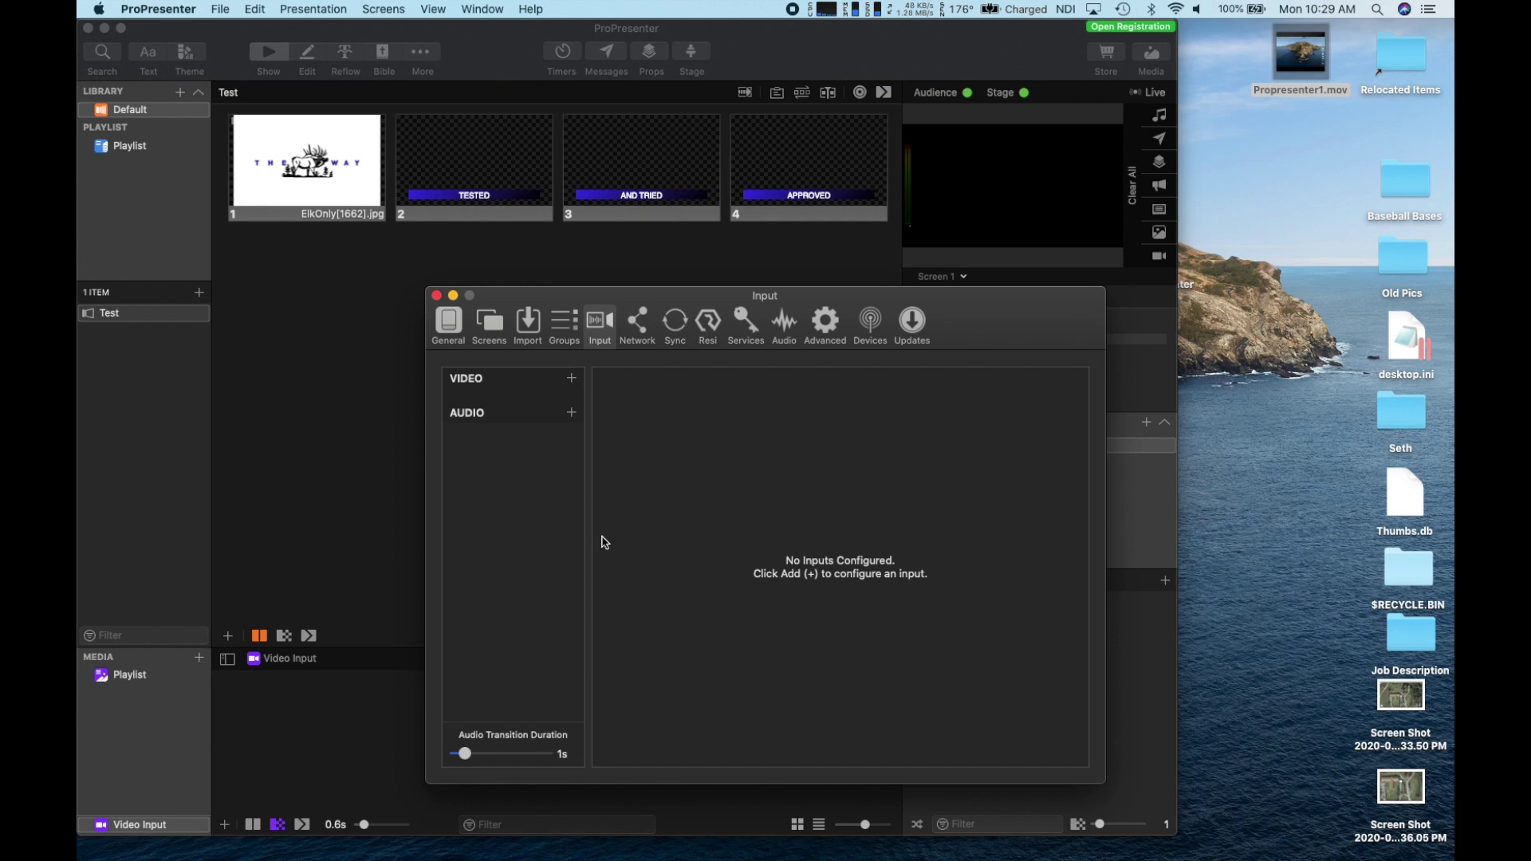
click(437, 296)
Step: Add a new video input in the Inputs preferences and name it Start
click(172, 8)
mouse_move(190, 67)
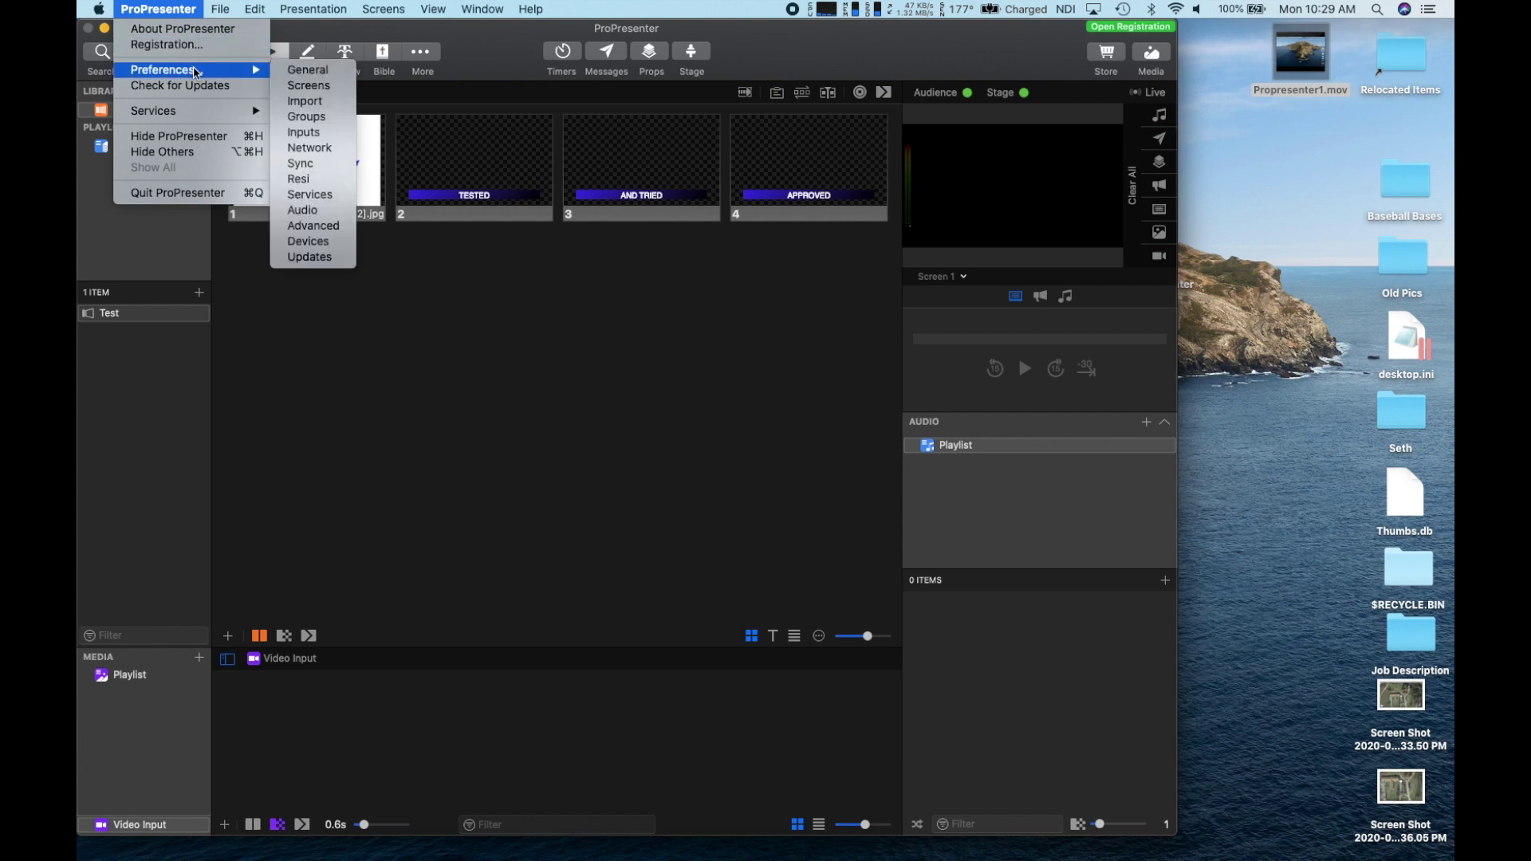
click(335, 140)
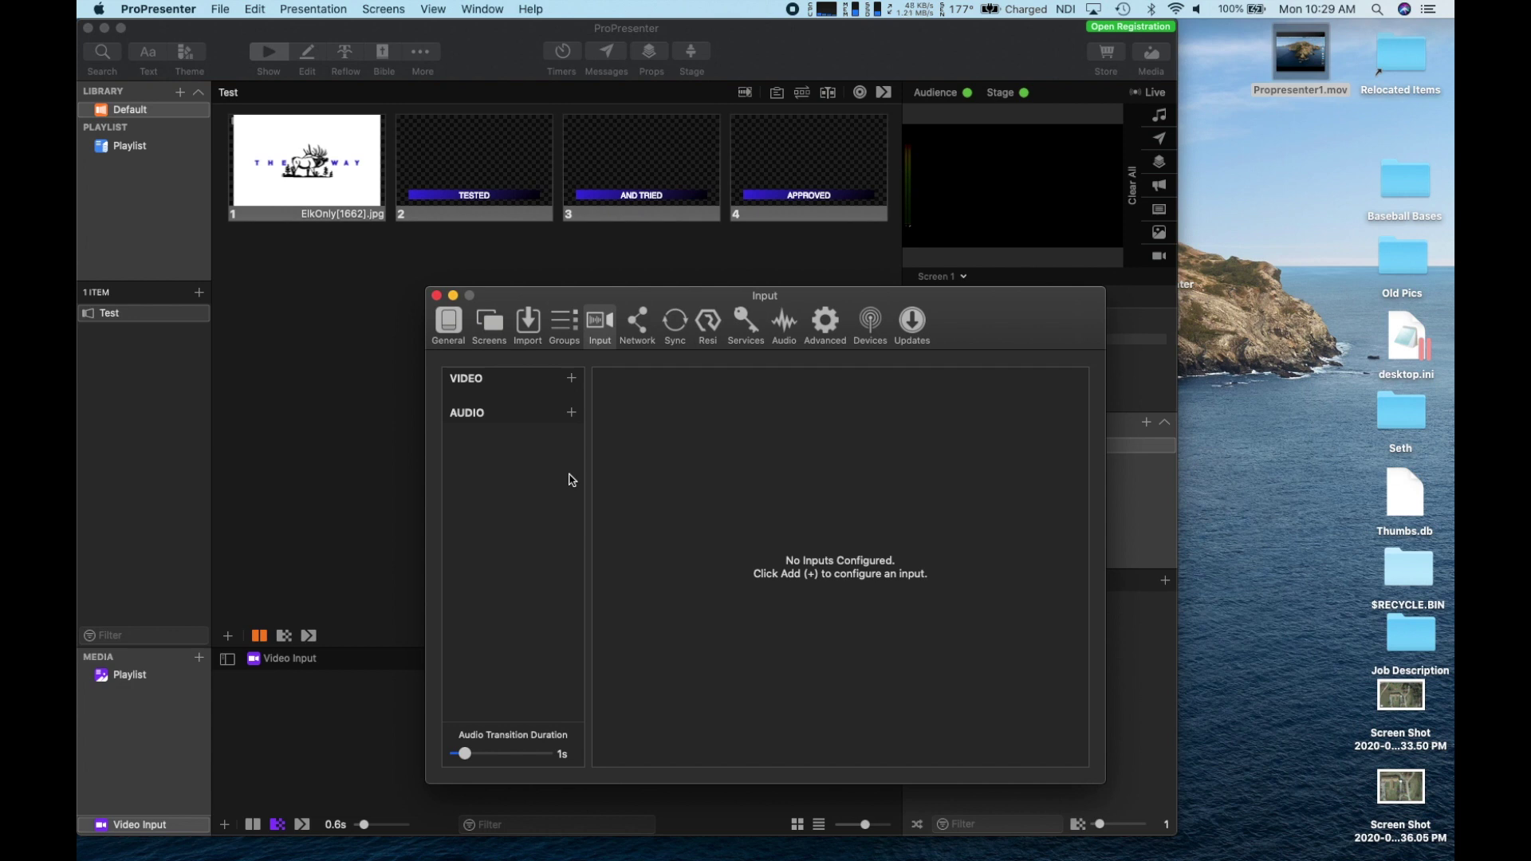
click(572, 380)
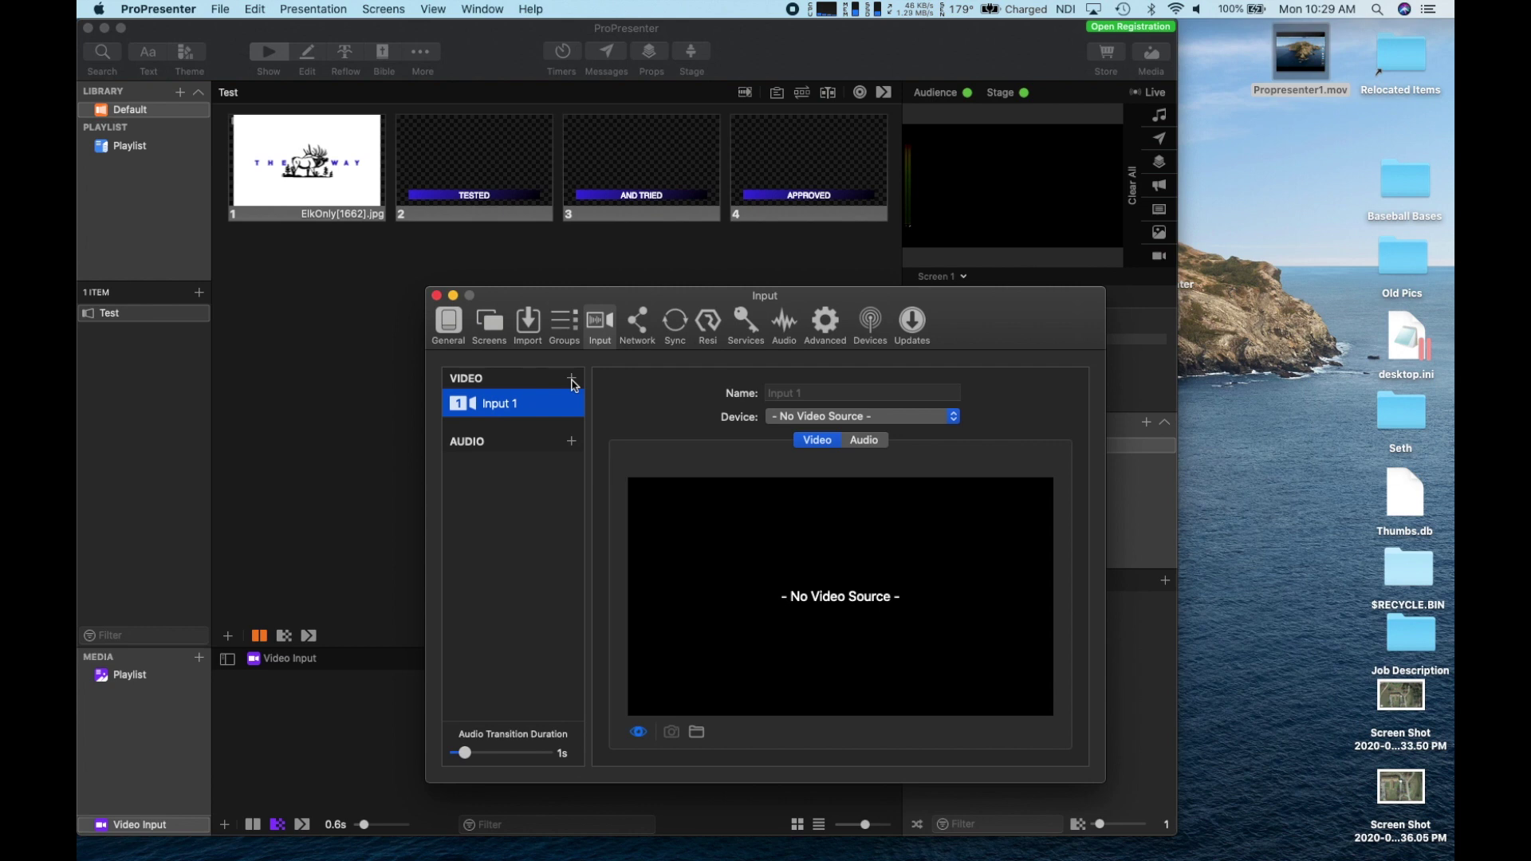
click(794, 393)
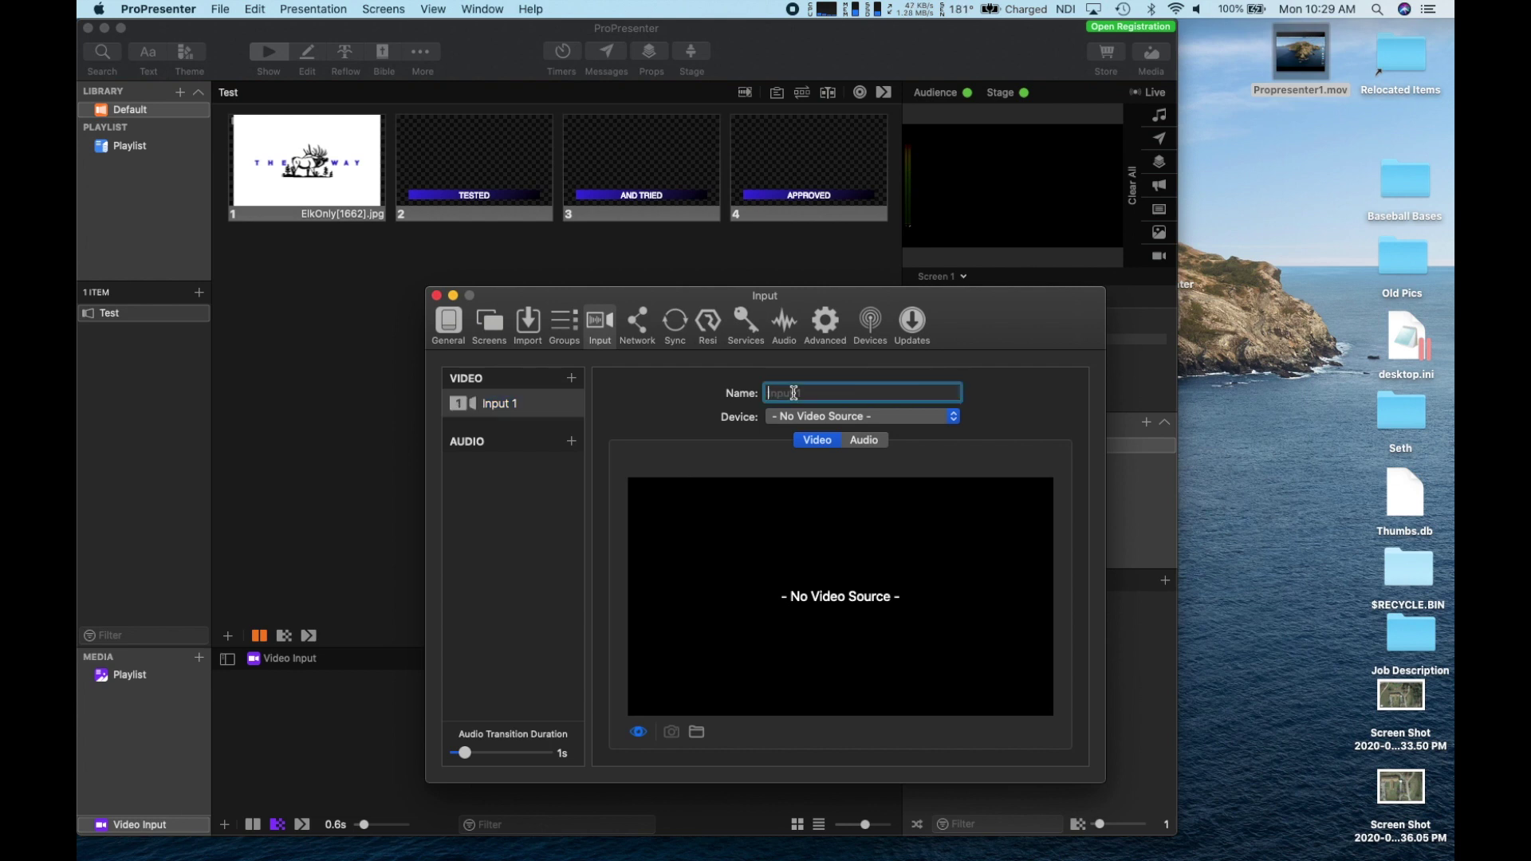
text(Start)
Step: Check the video devices offered for the Start input against the NDI camera sources on the network
click(945, 416)
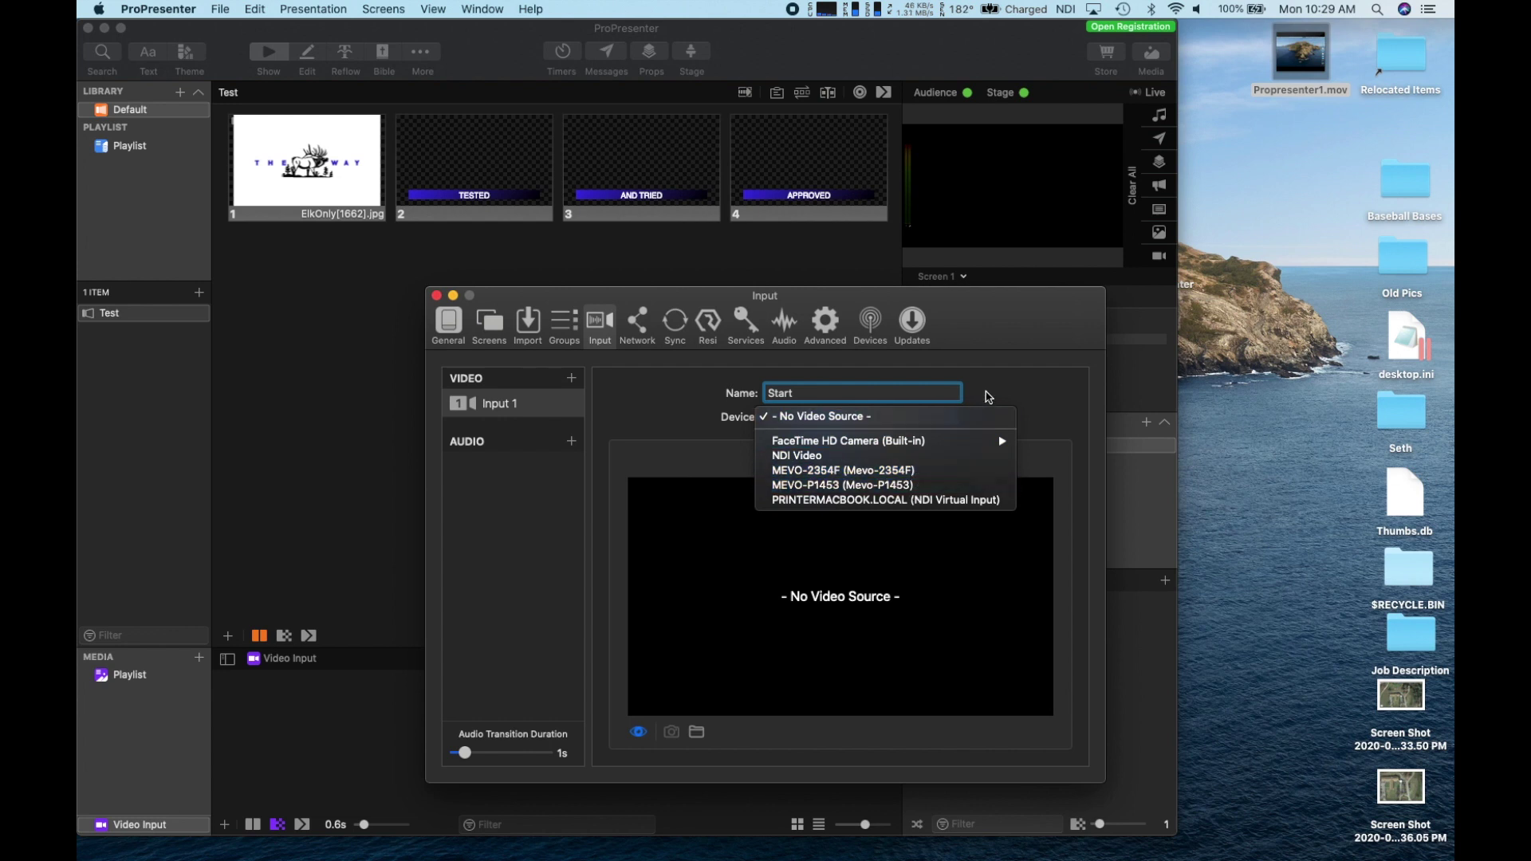
click(989, 399)
click(1062, 8)
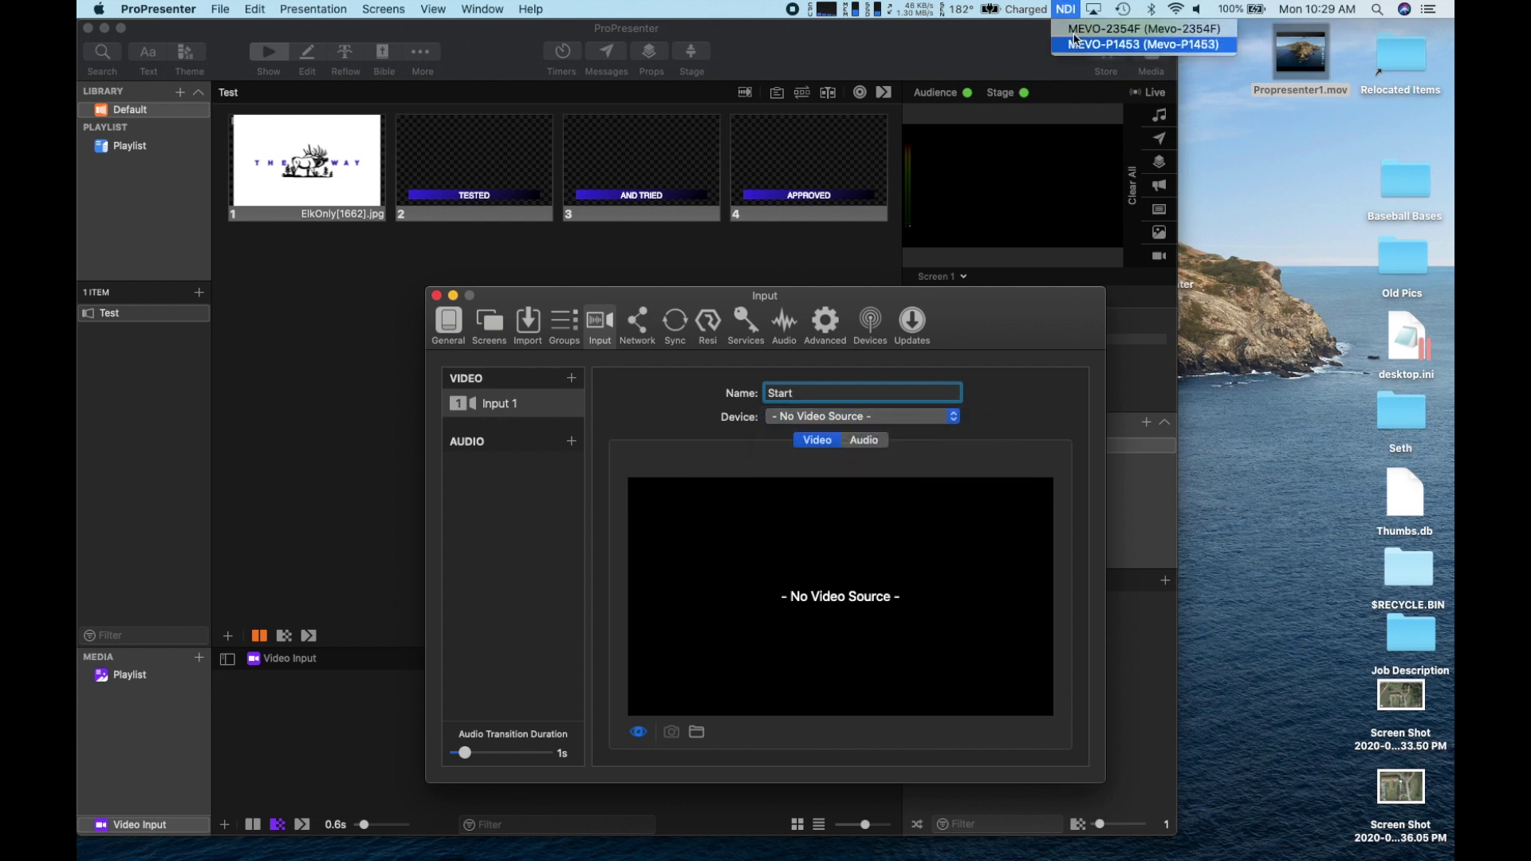
click(1065, 11)
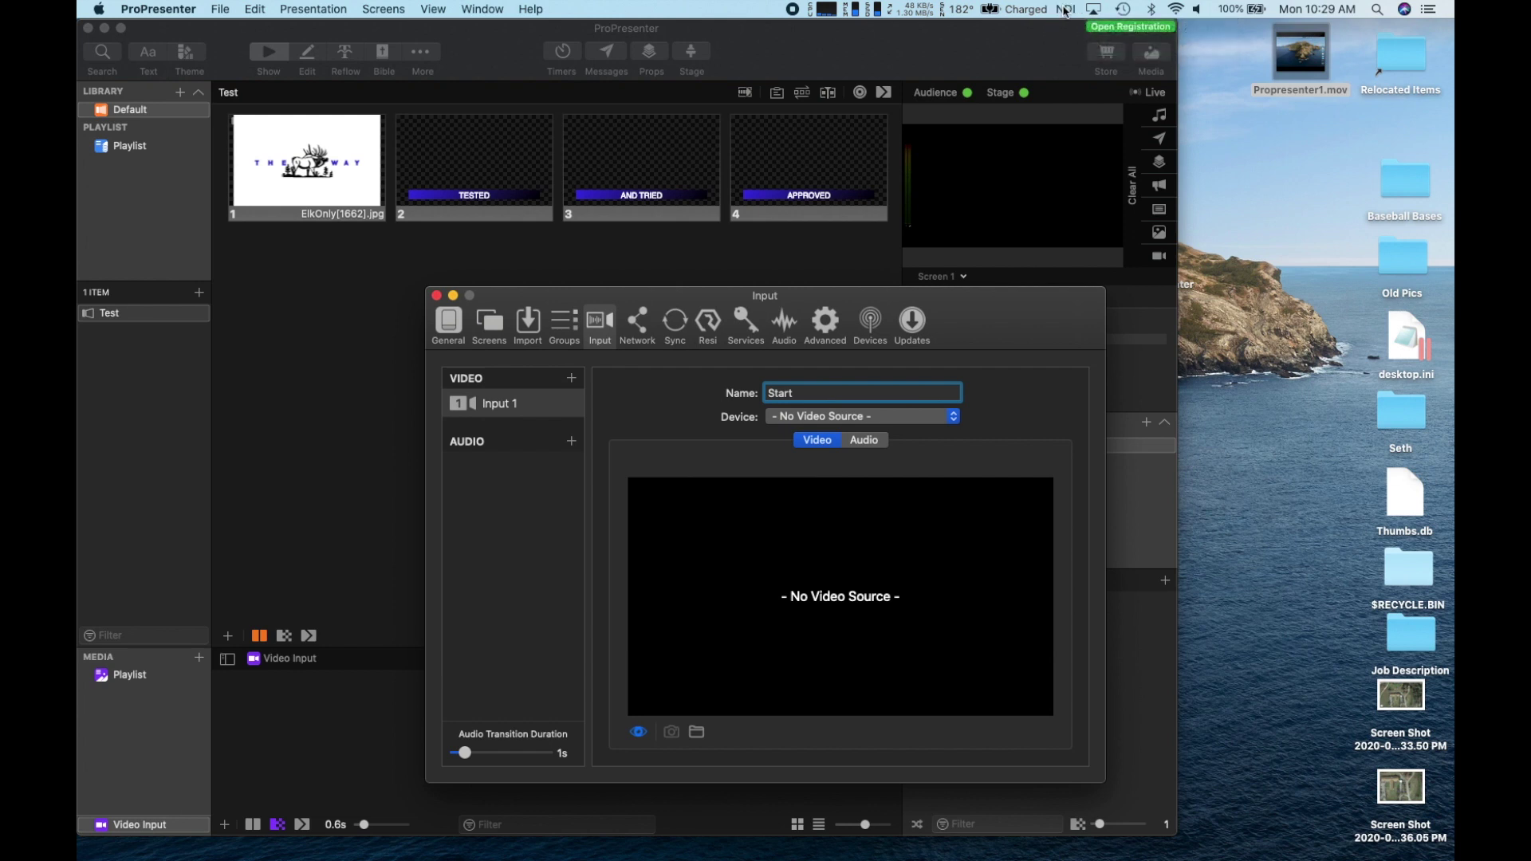
Step: Set the first video input's device to MEVO-P1453 (Mevo-P1453) and rename the input Start1
click(954, 417)
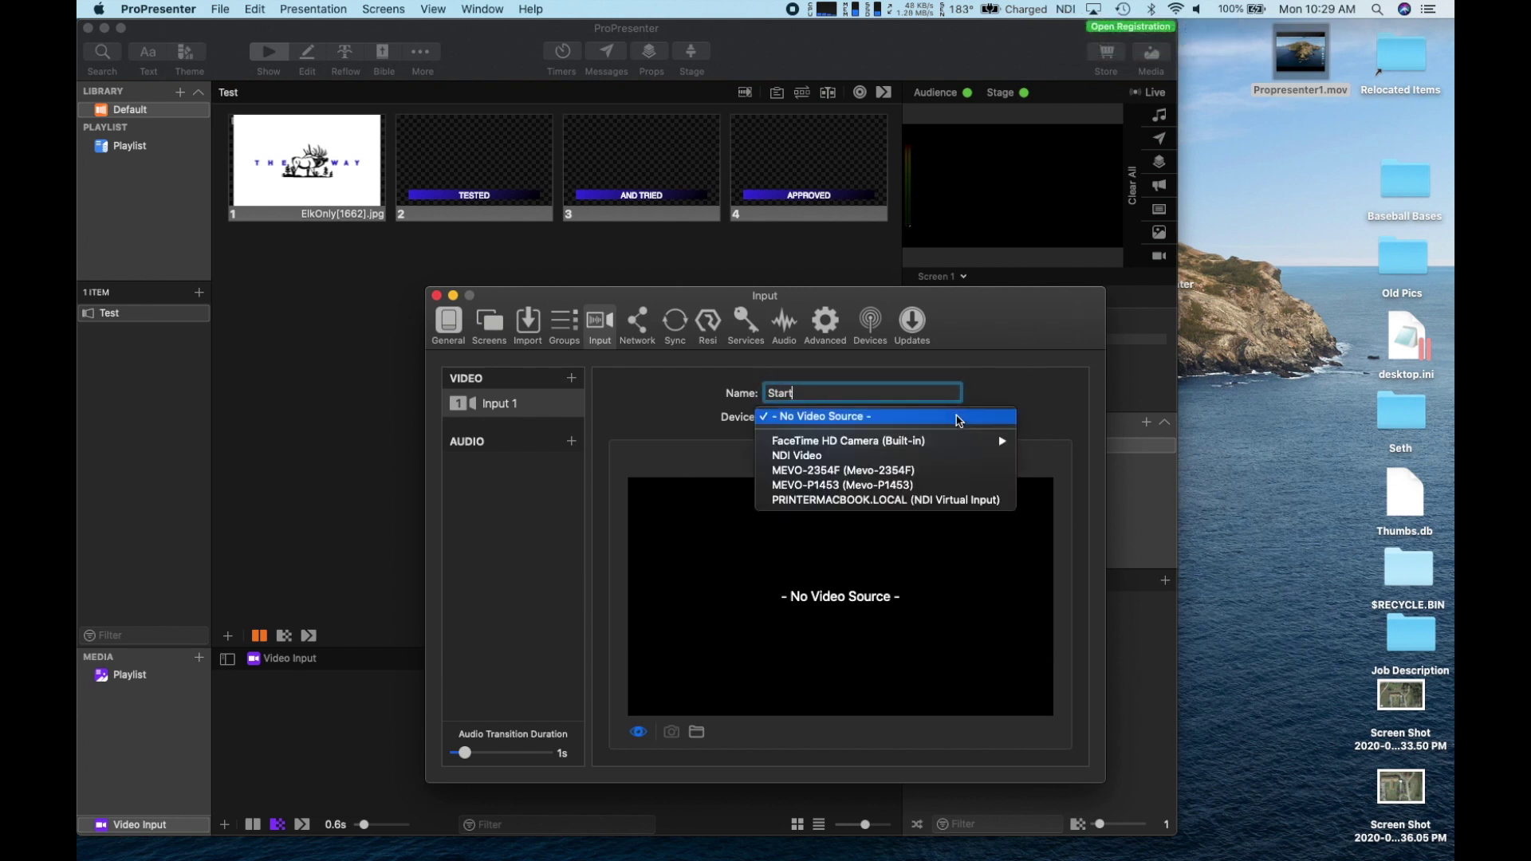
click(949, 494)
click(891, 393)
text(Start1)
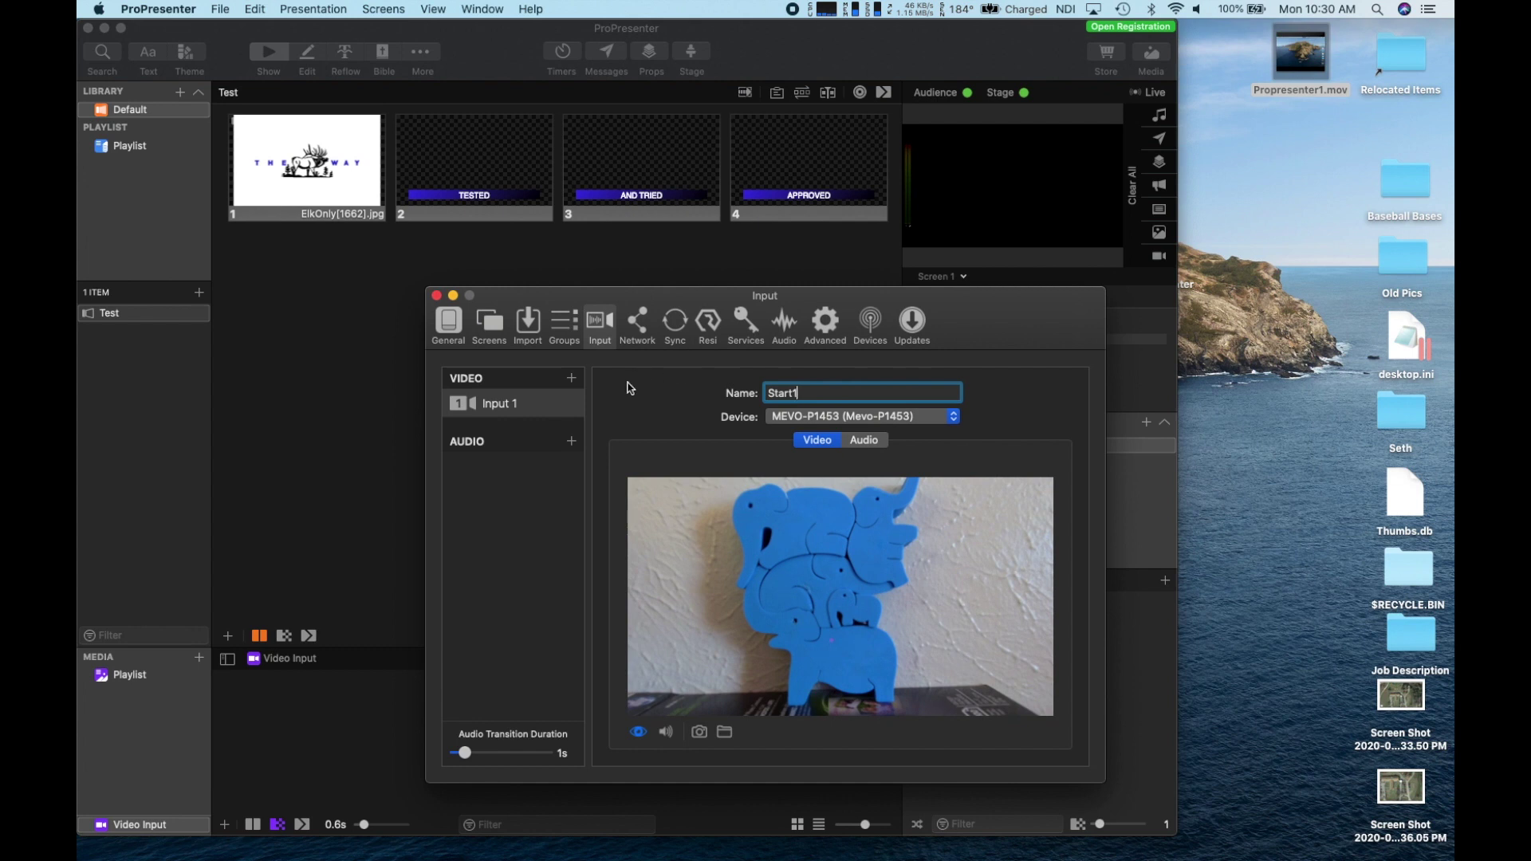
Step: Add a second video input using the MEVO-2354F (Mevo-2354F) device, name it Start2, and close the Input preferences
click(571, 379)
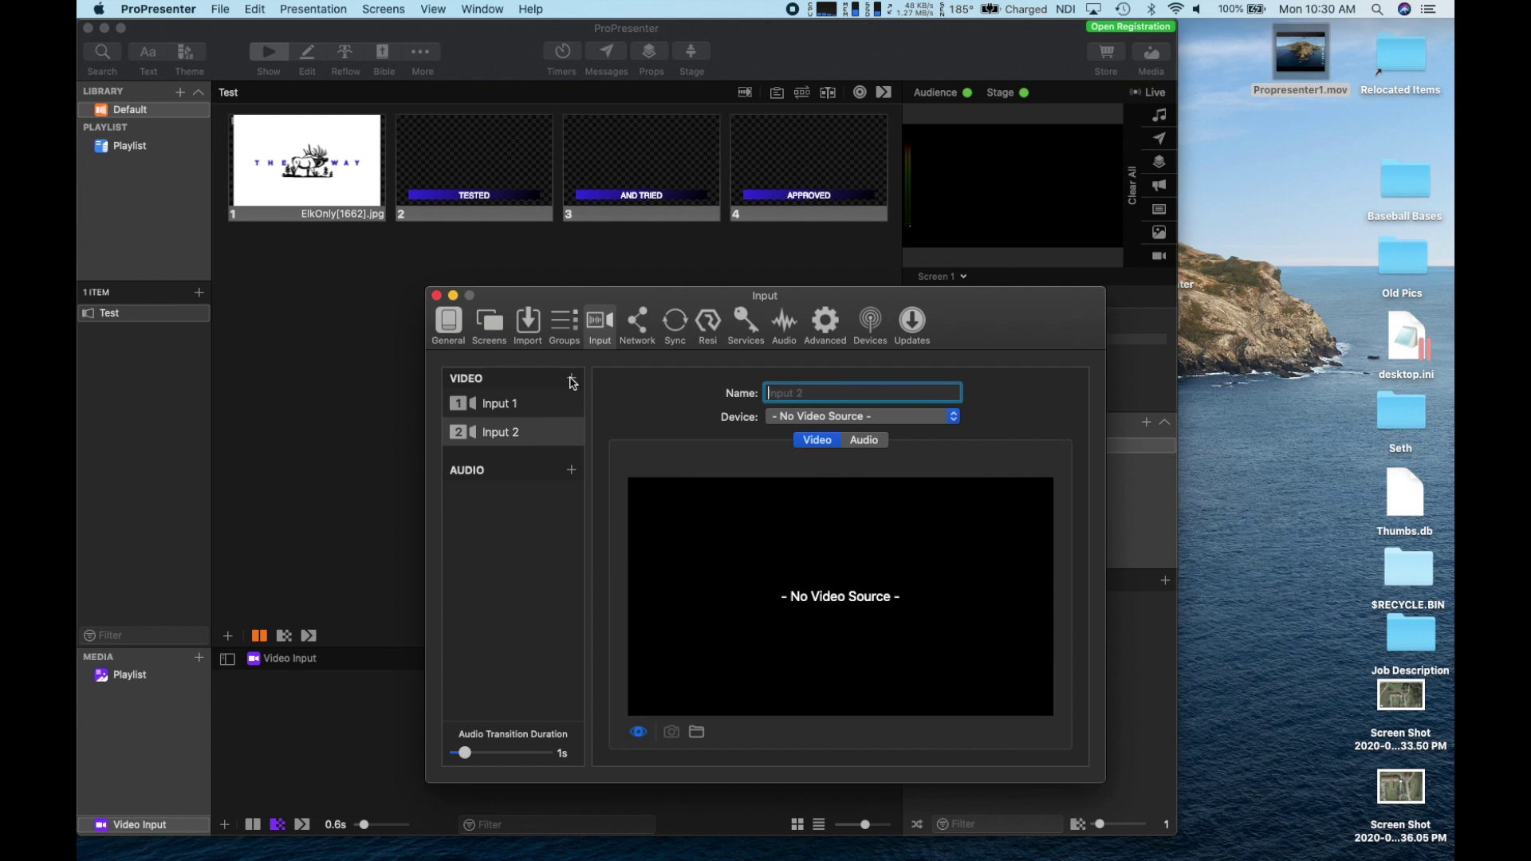
click(954, 420)
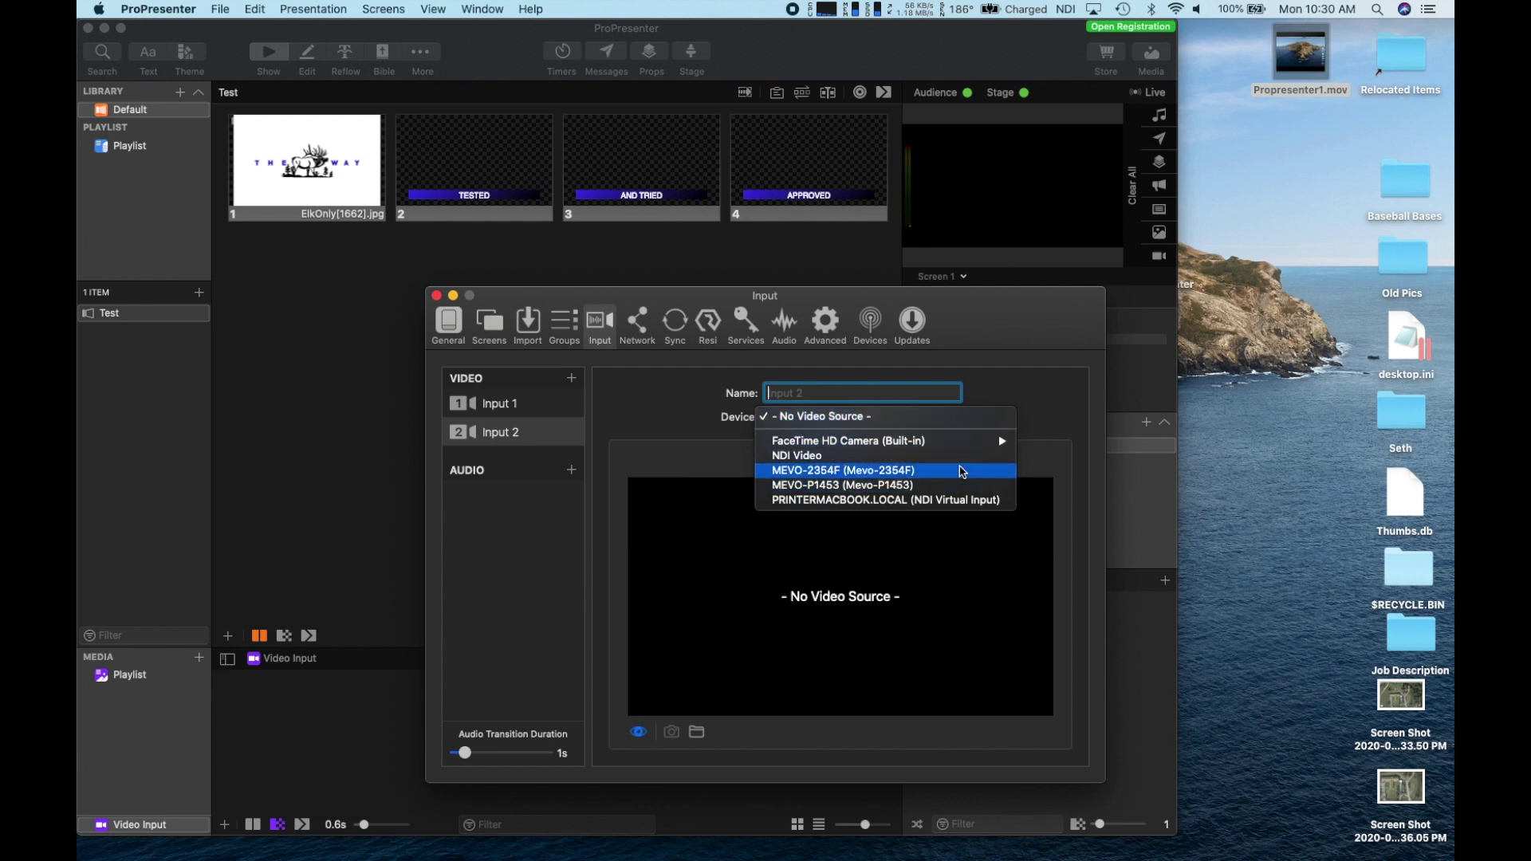
click(962, 471)
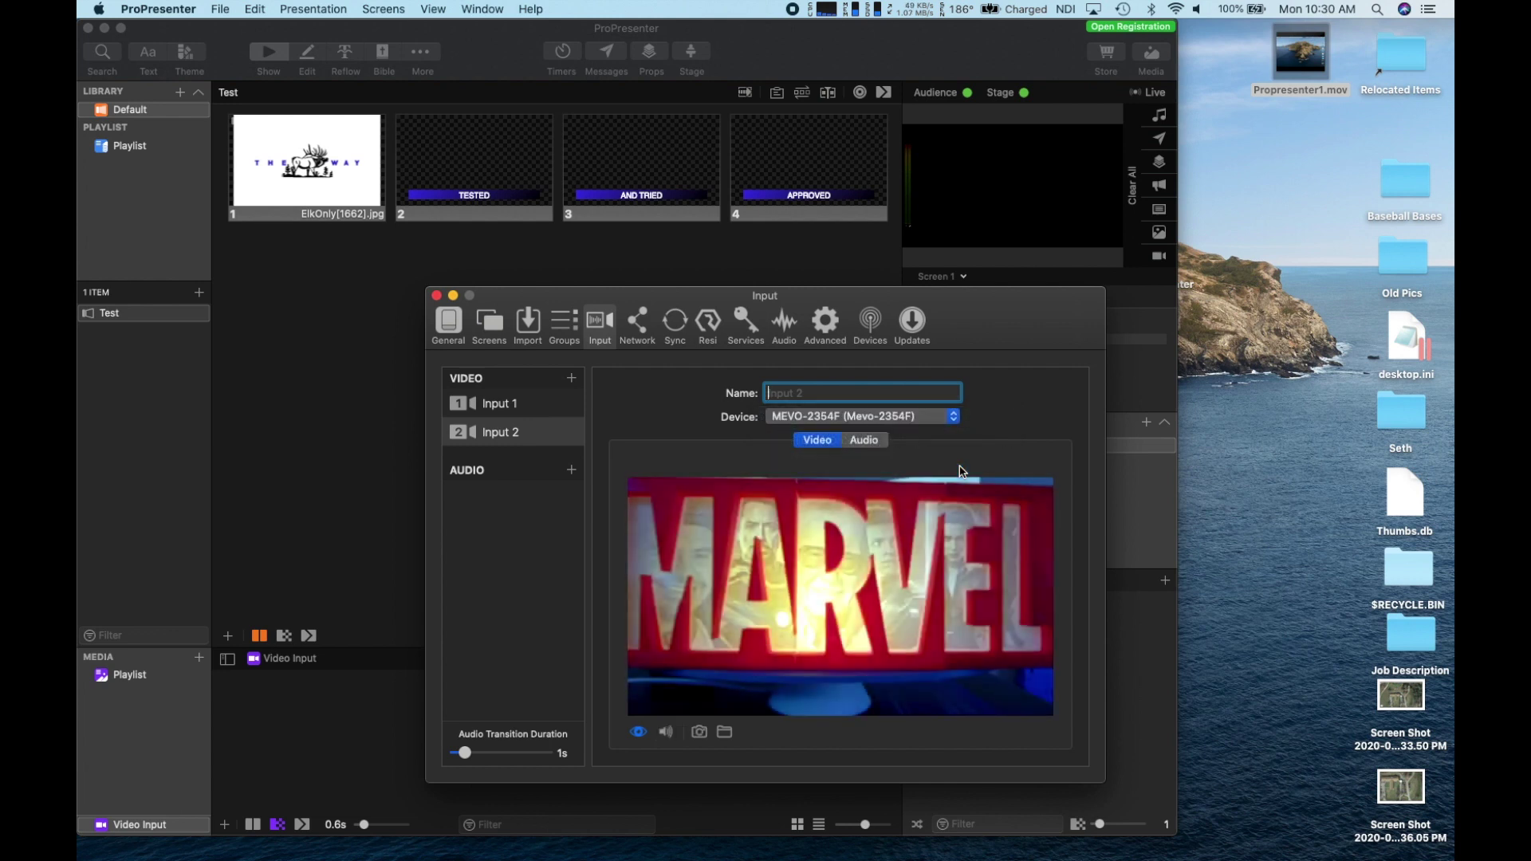
text(Start2)
click(437, 296)
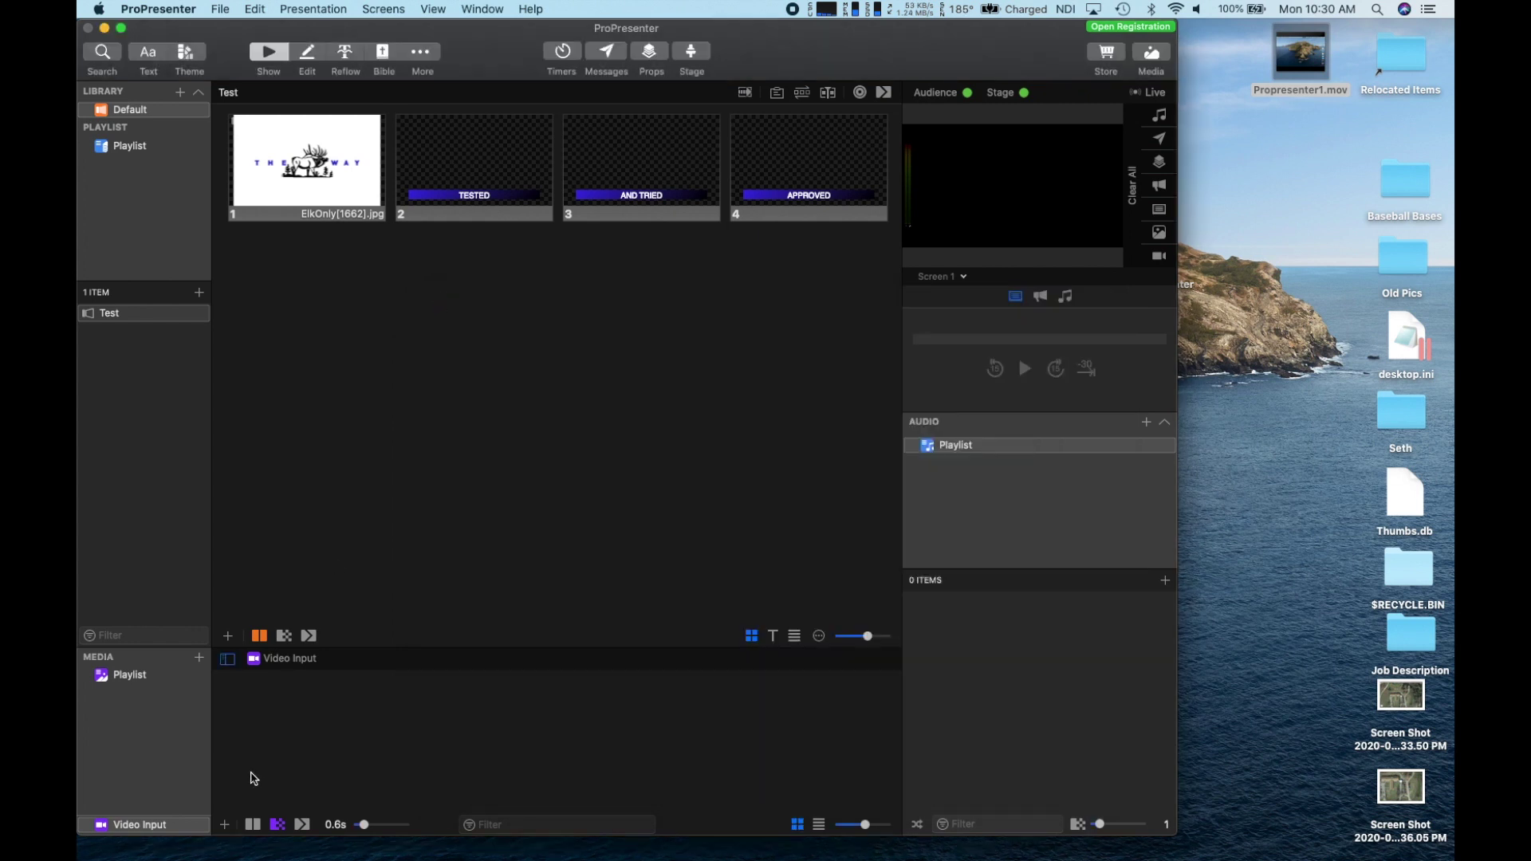
Step: Add Input 1 and Input 2 to the Video Input media bin and trigger each one to the output
click(225, 826)
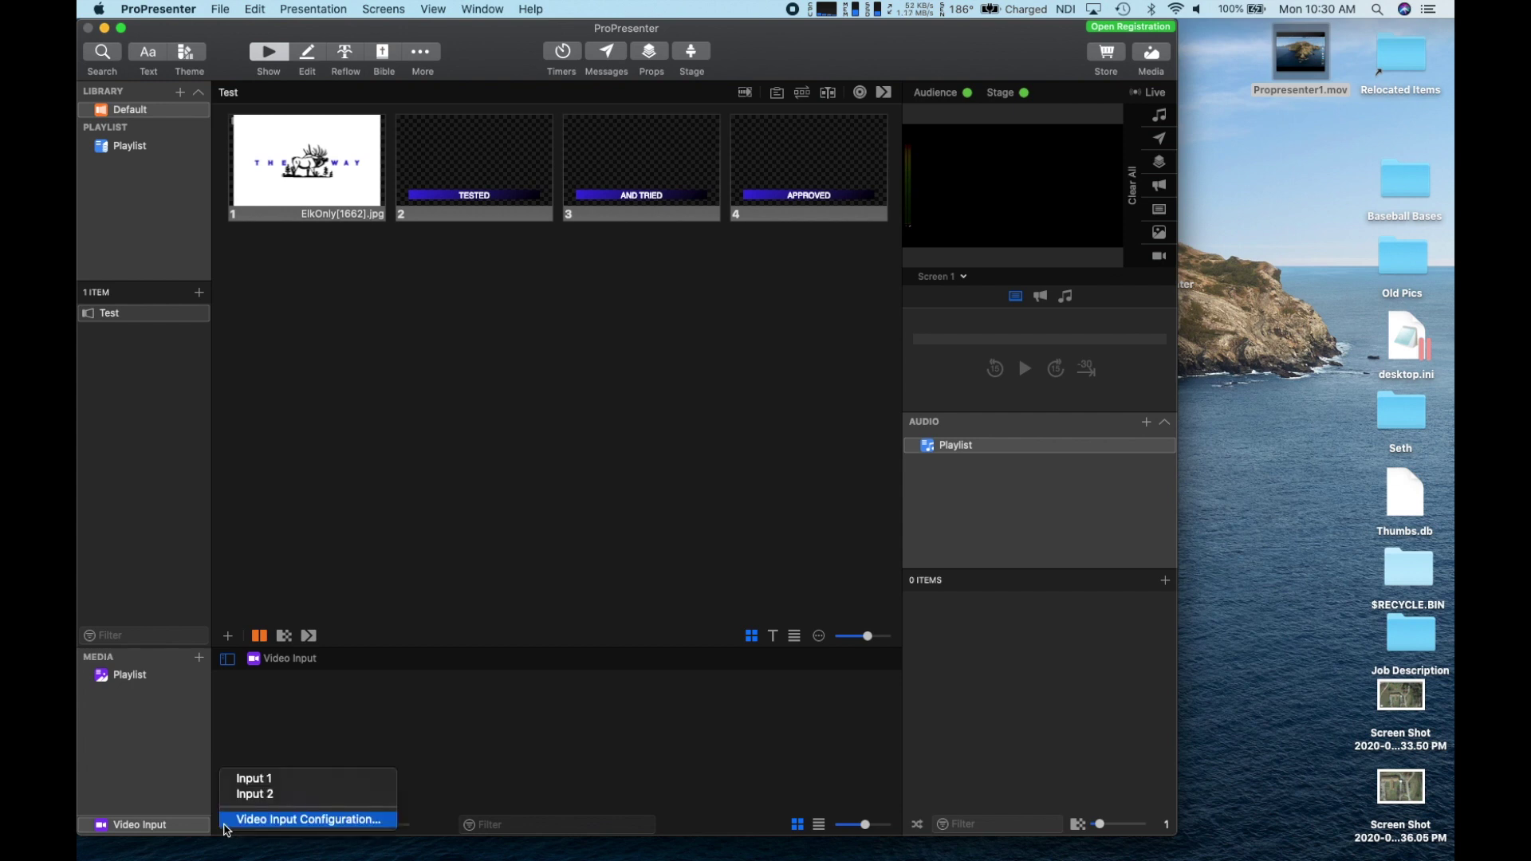
click(261, 780)
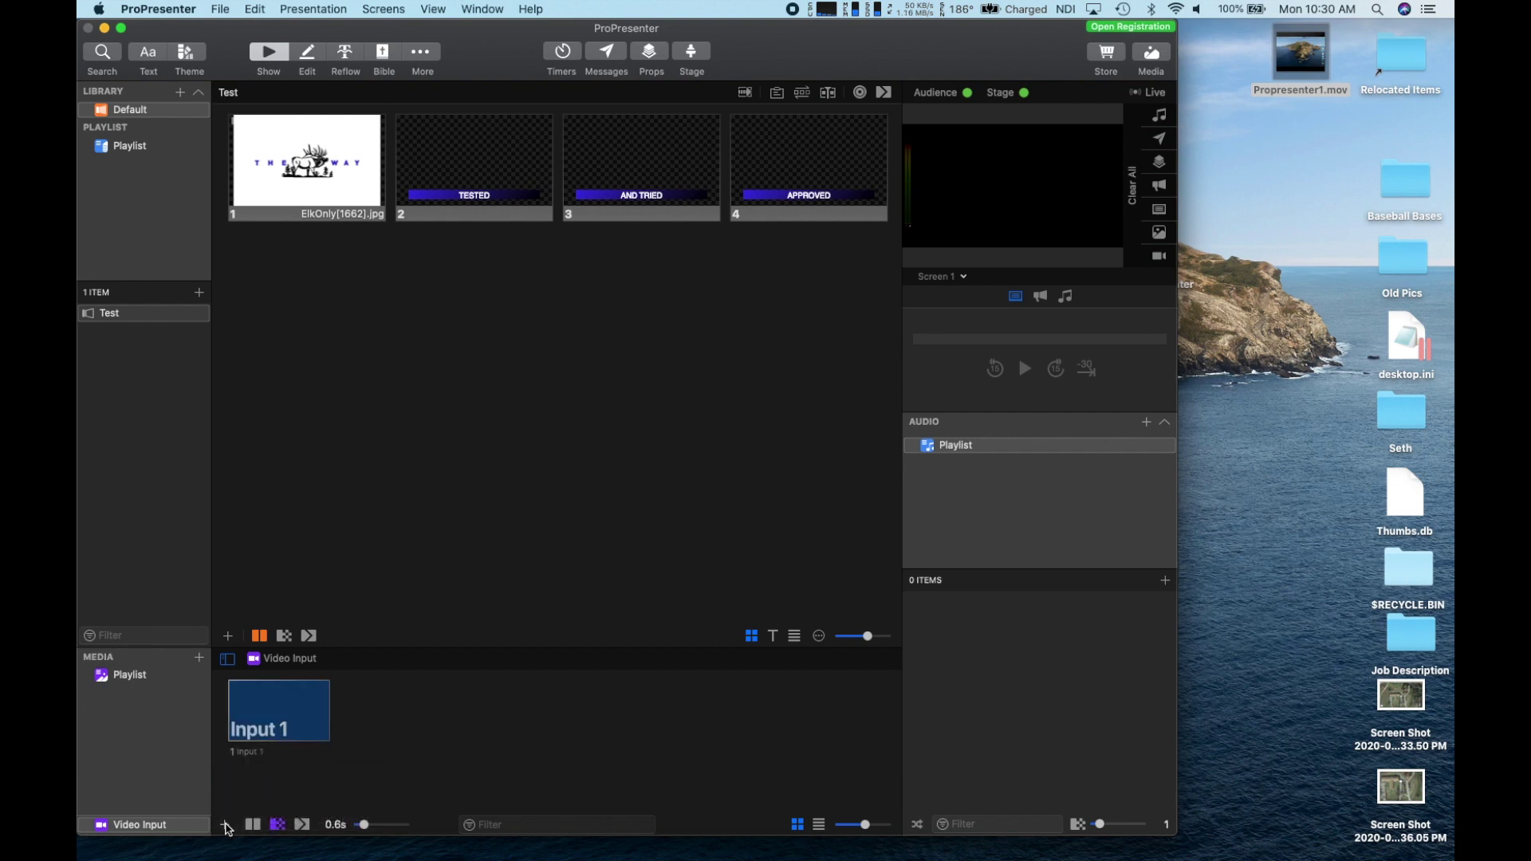
click(227, 826)
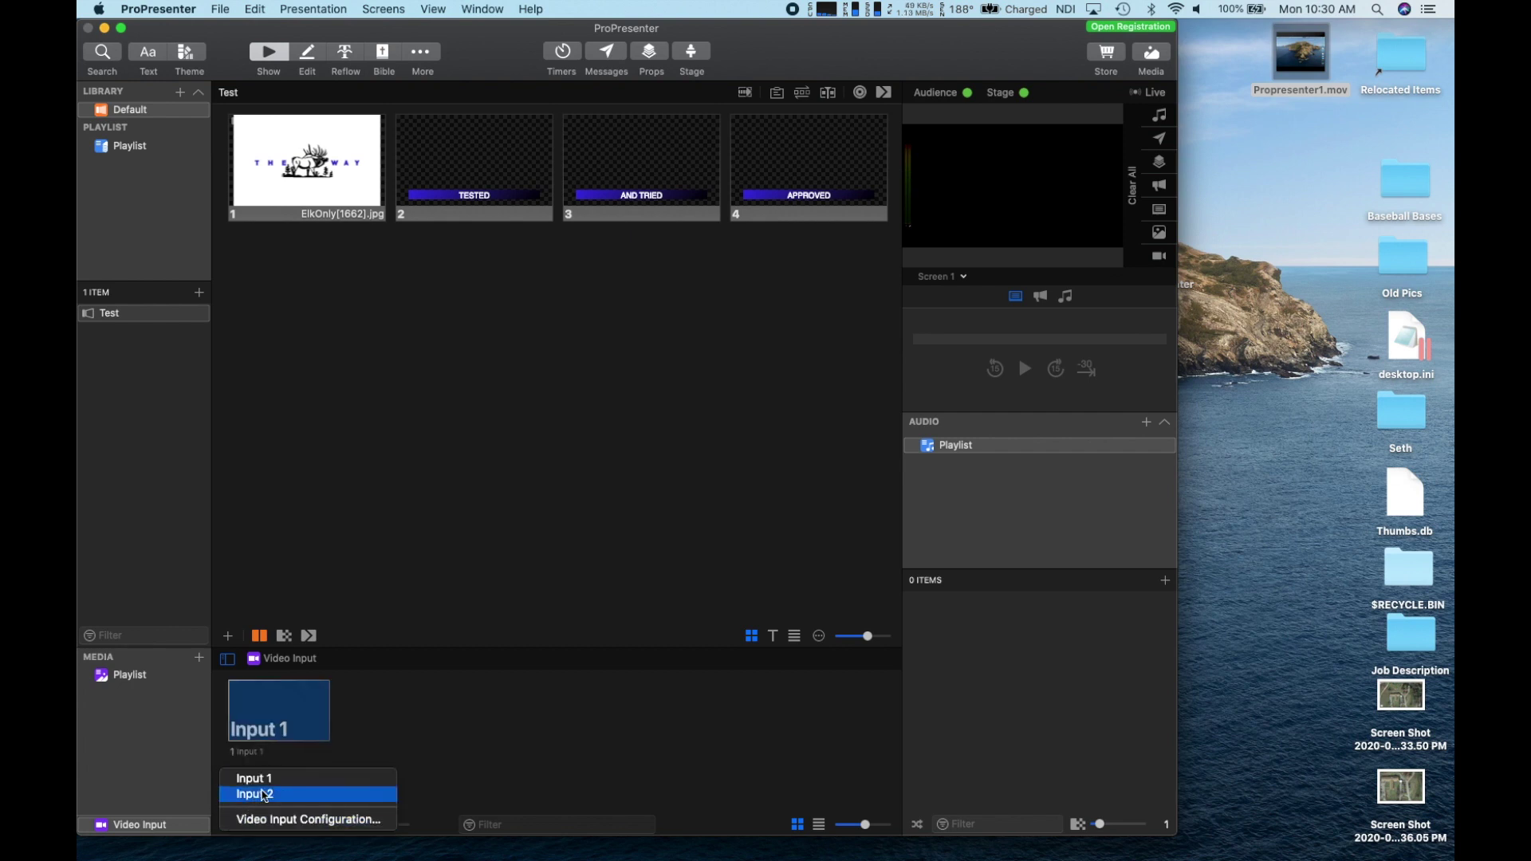
click(264, 795)
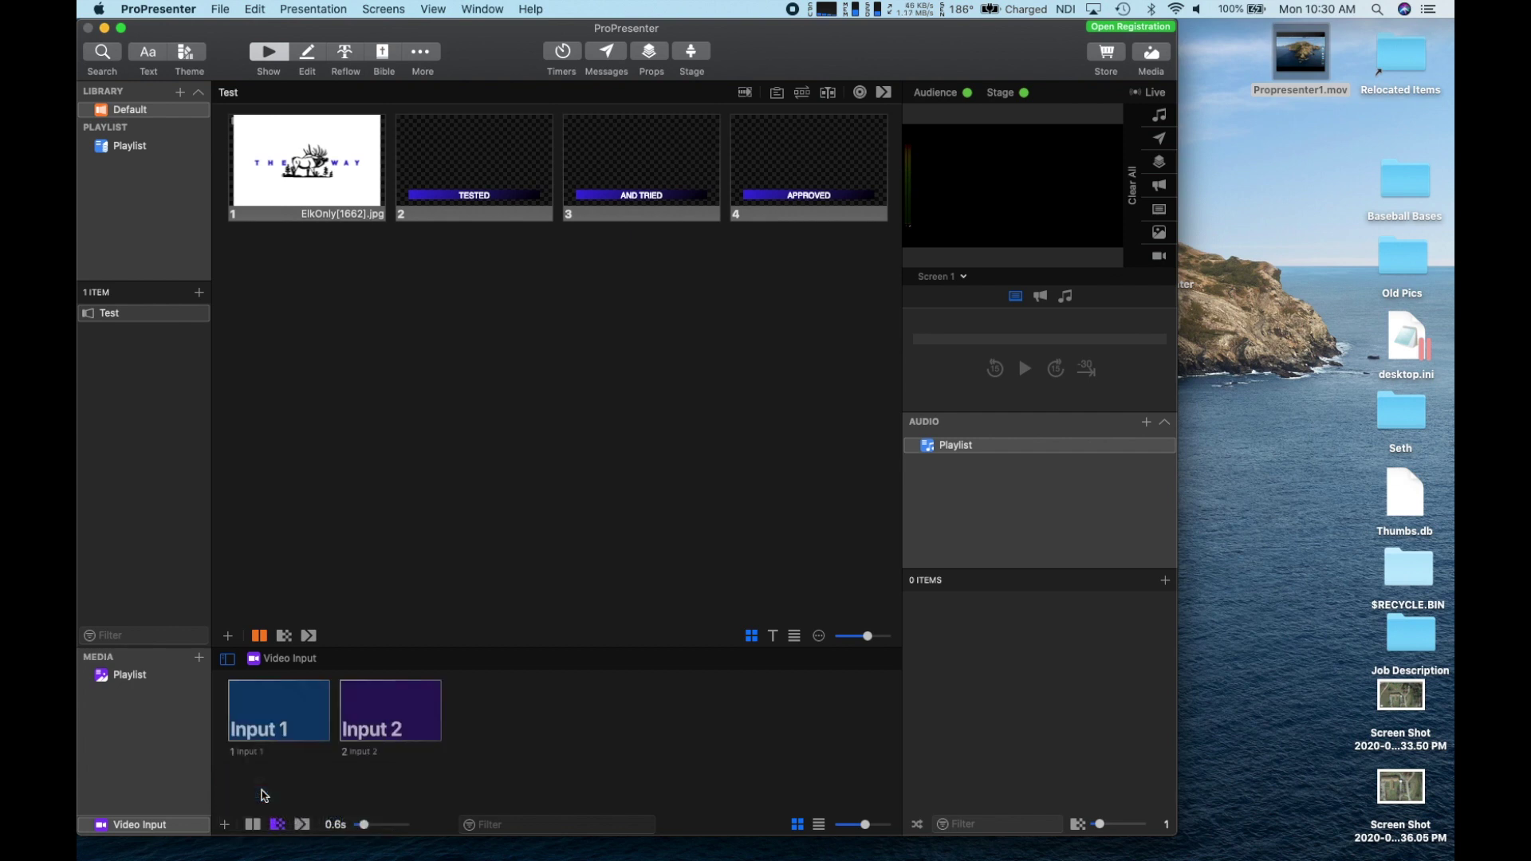
click(281, 721)
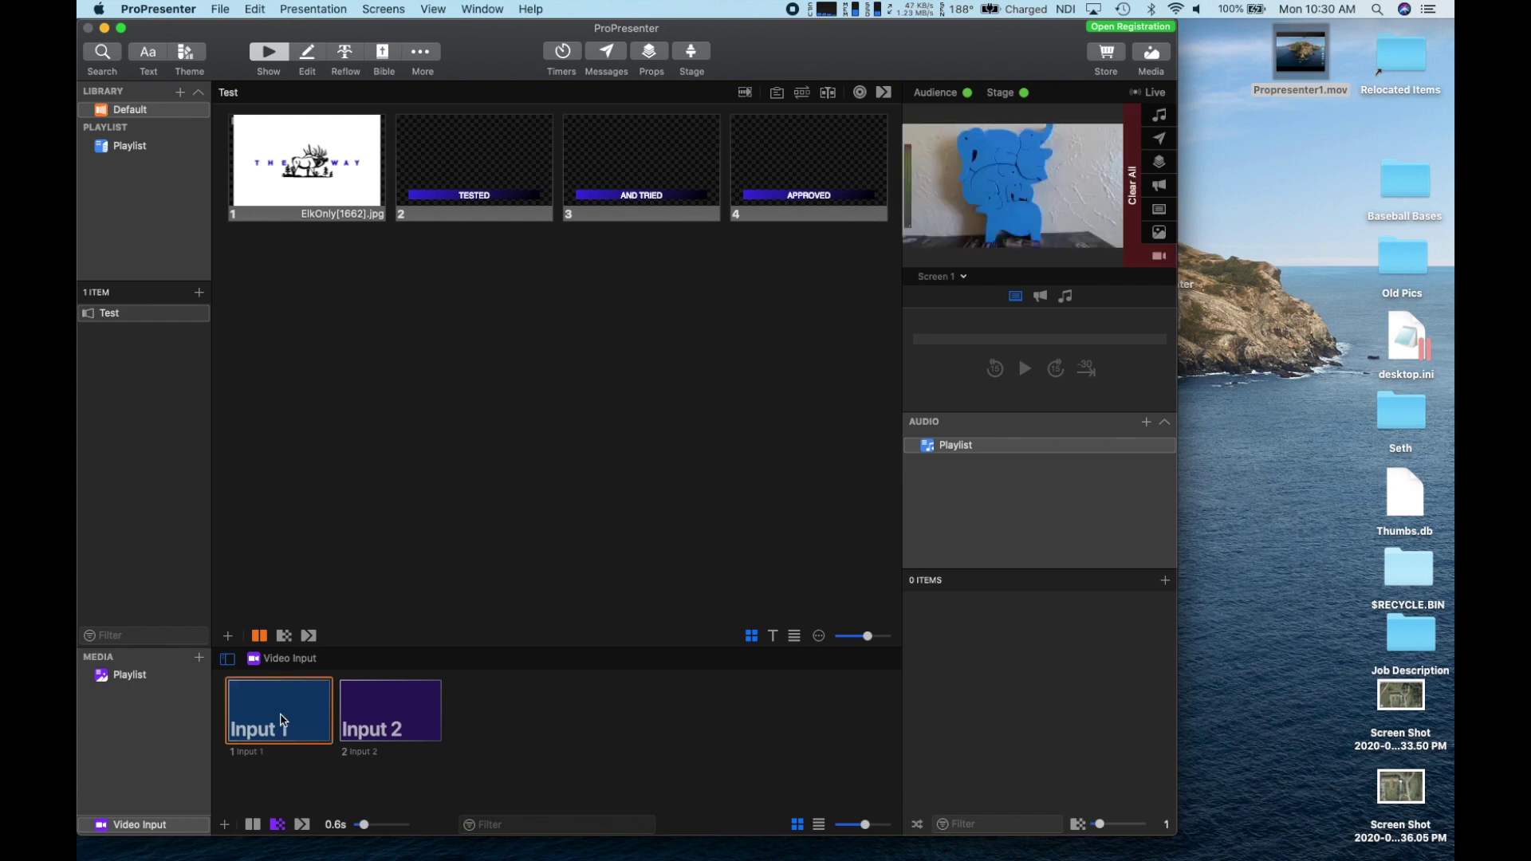
click(375, 712)
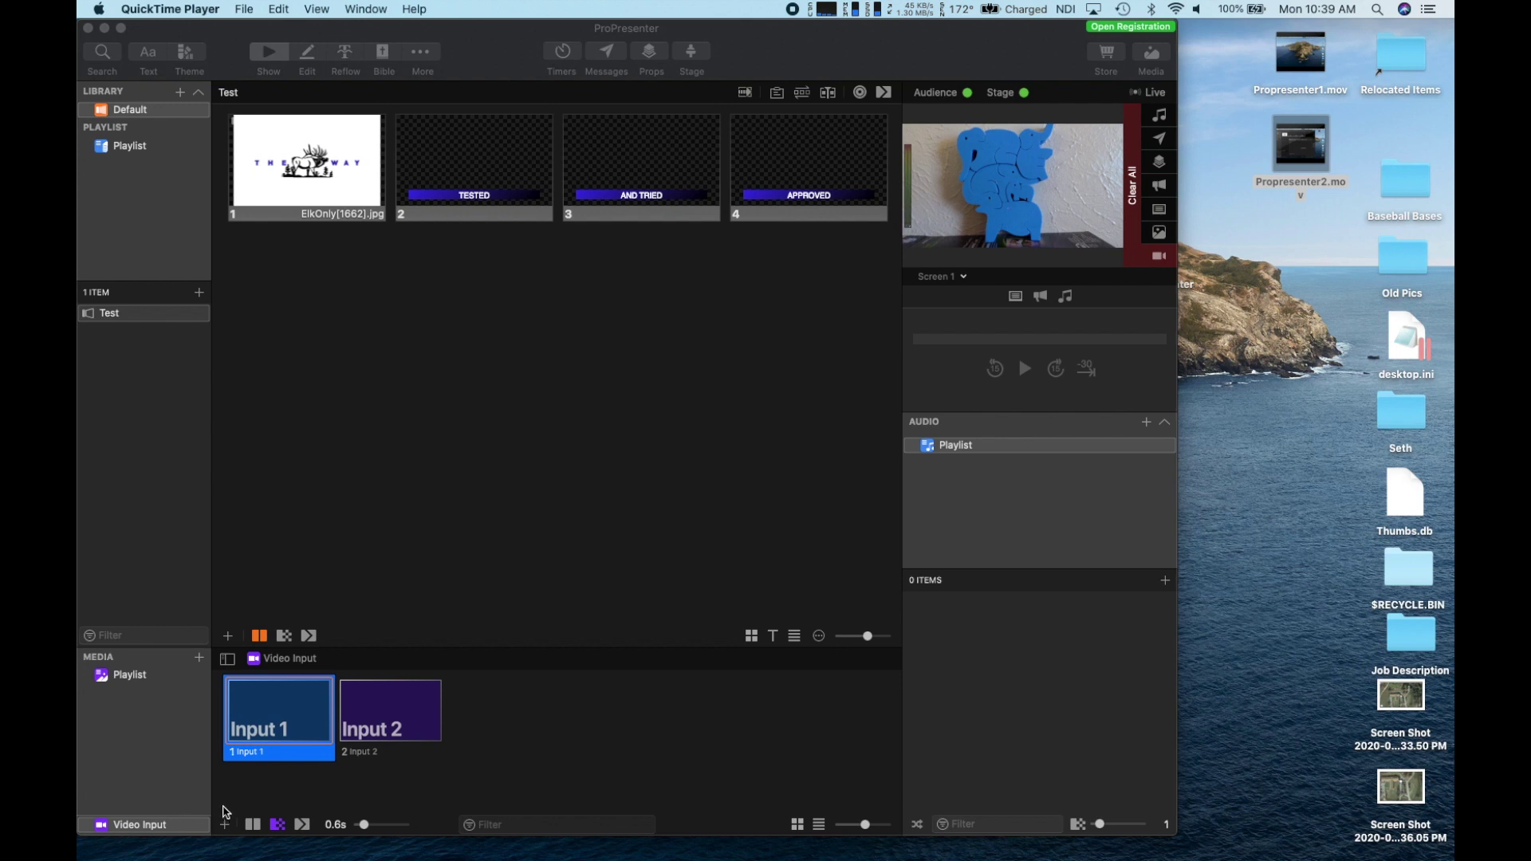
Step: Capture a thumbnail from the camera picture for Input 1 and Input 2 in the video input configuration, and close it
click(224, 827)
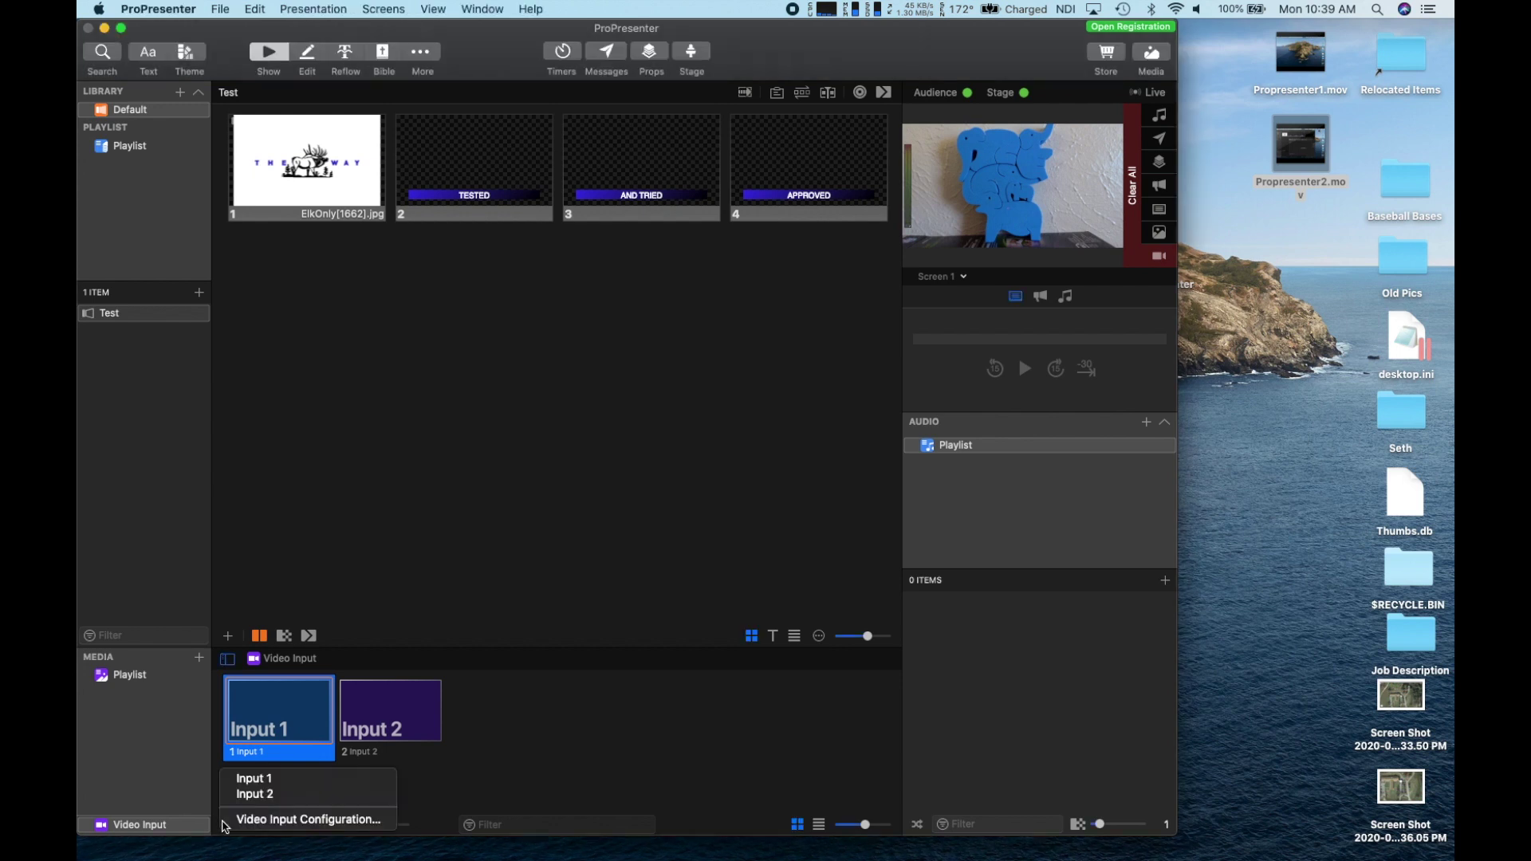
click(263, 821)
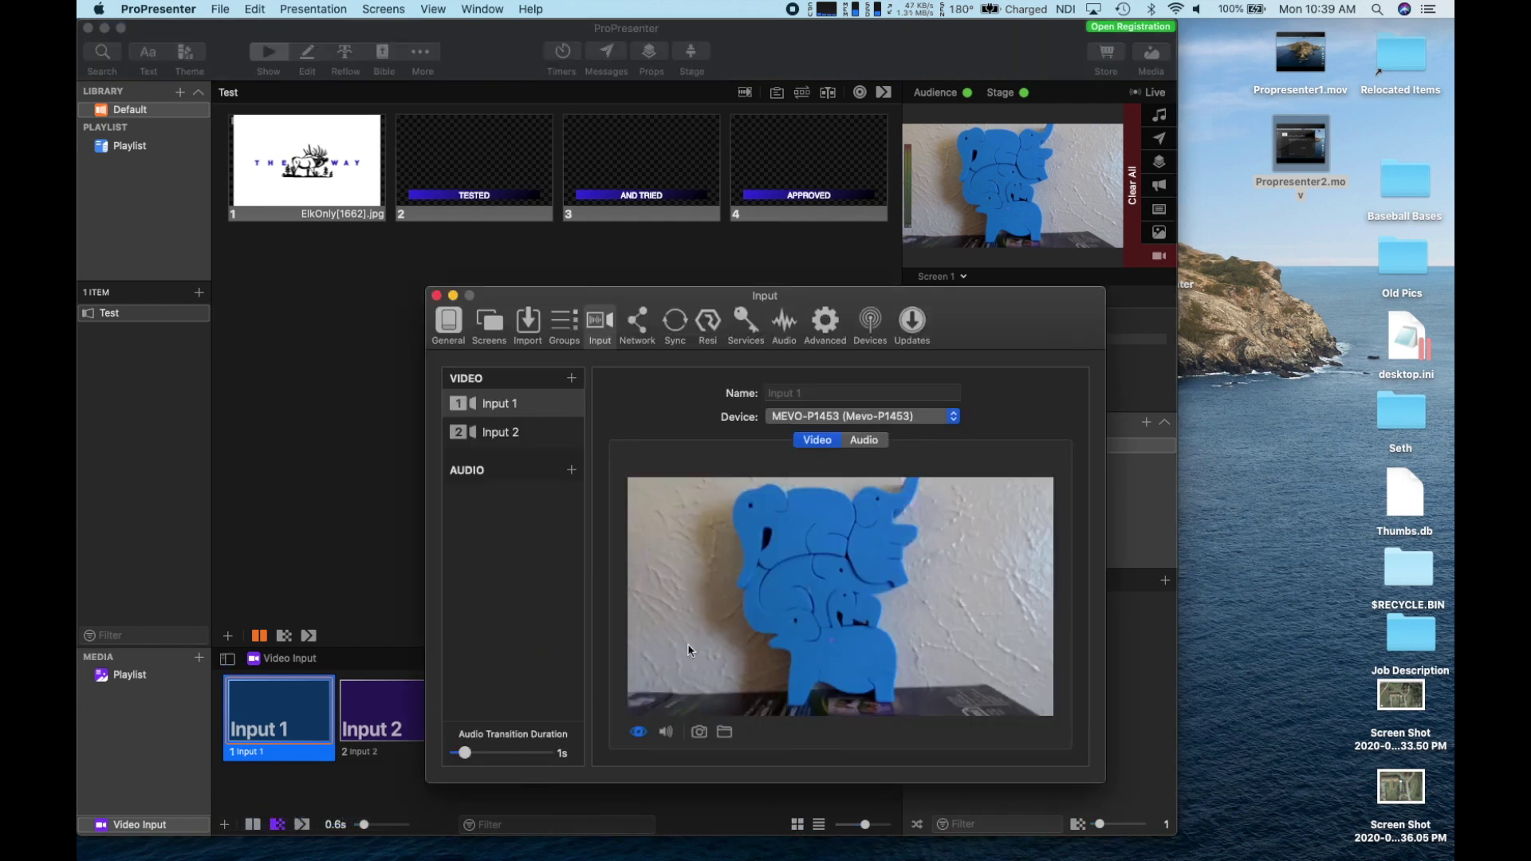
click(699, 734)
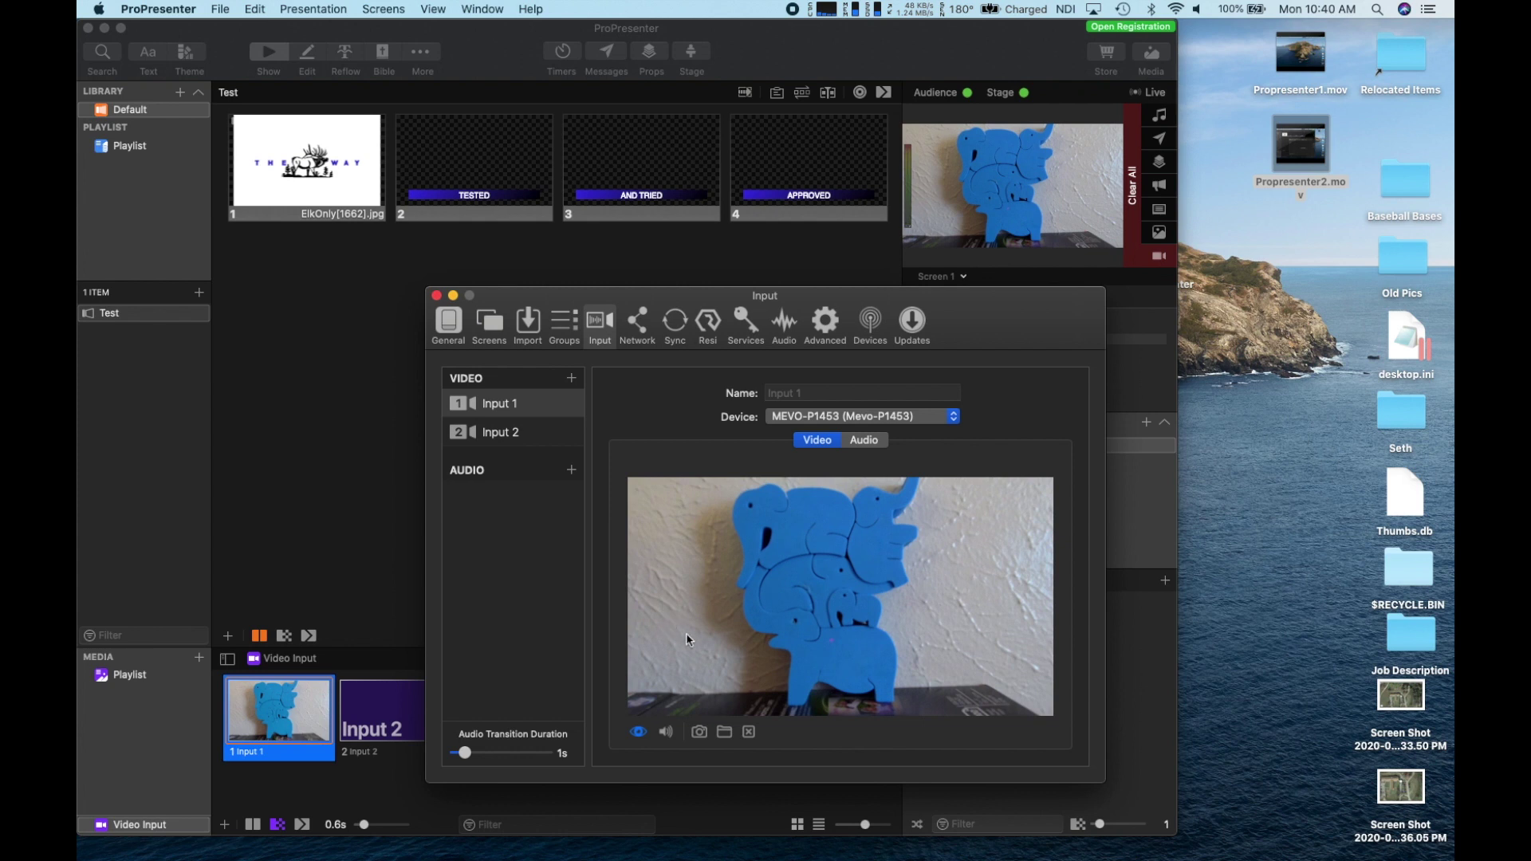
click(507, 435)
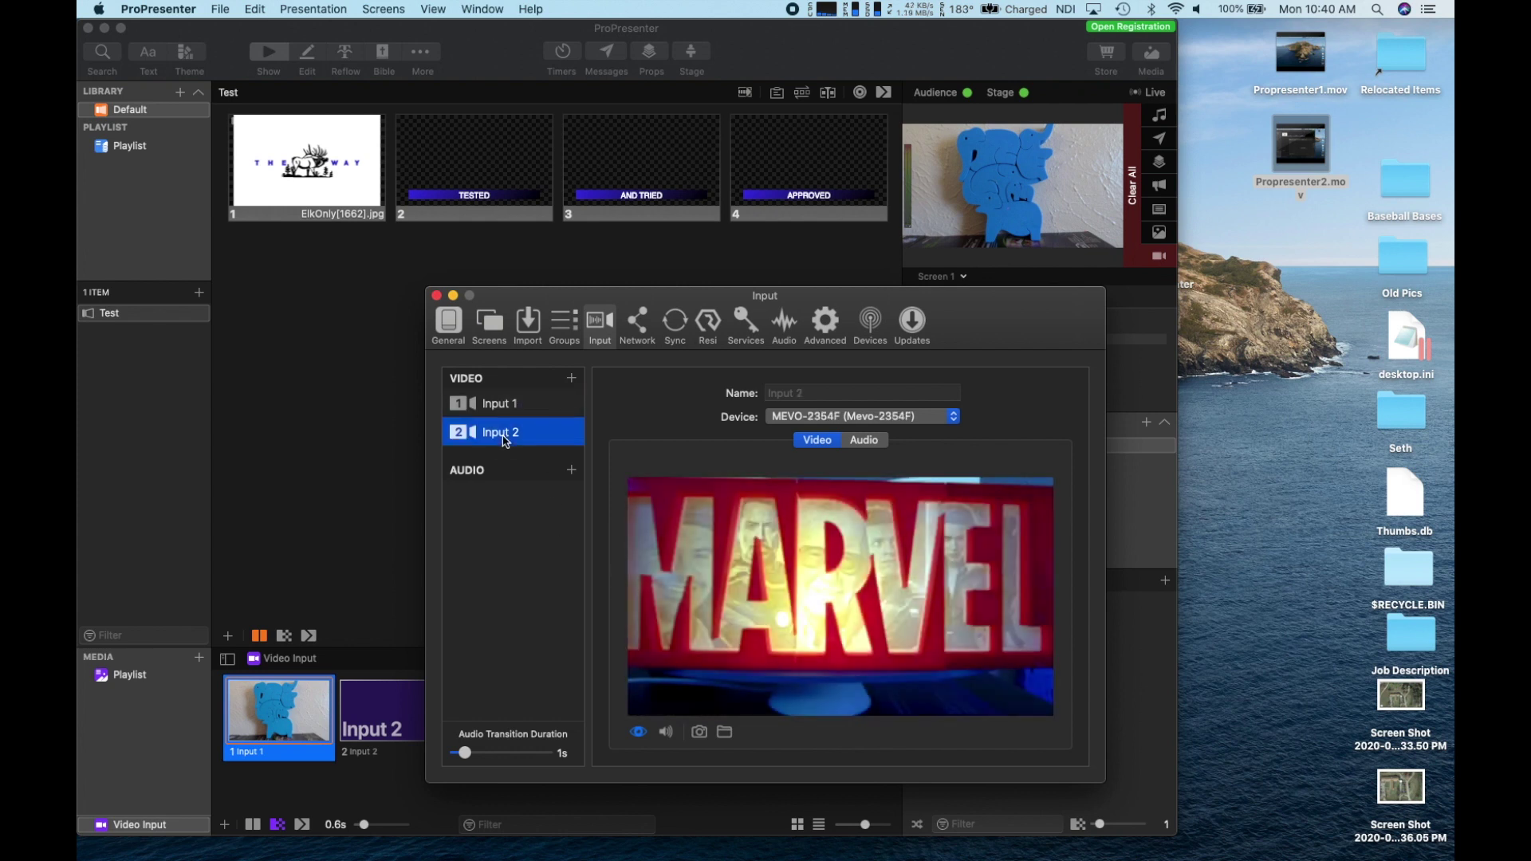
click(700, 733)
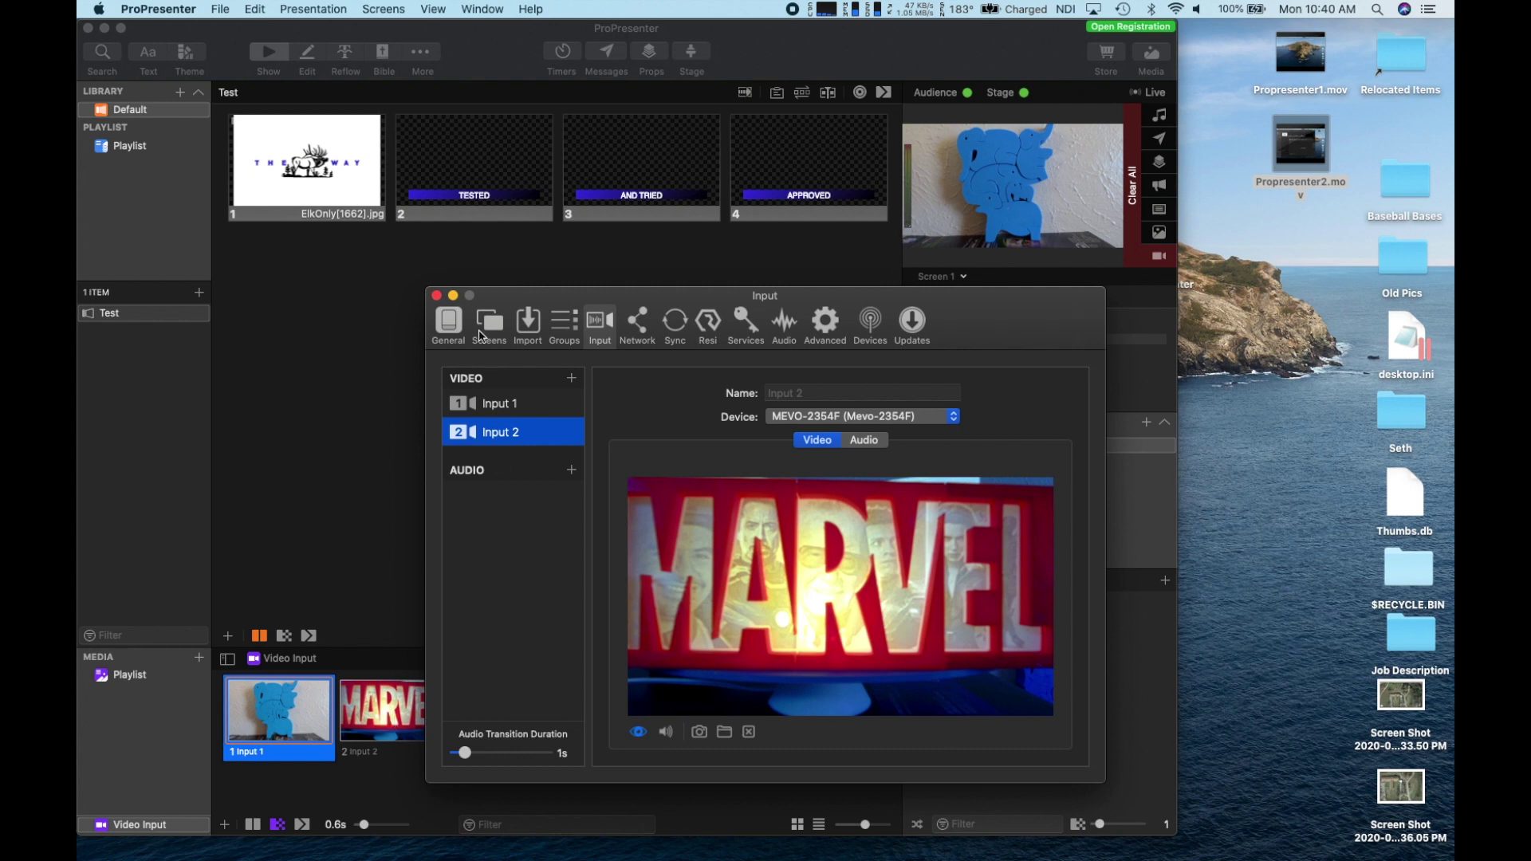
click(437, 296)
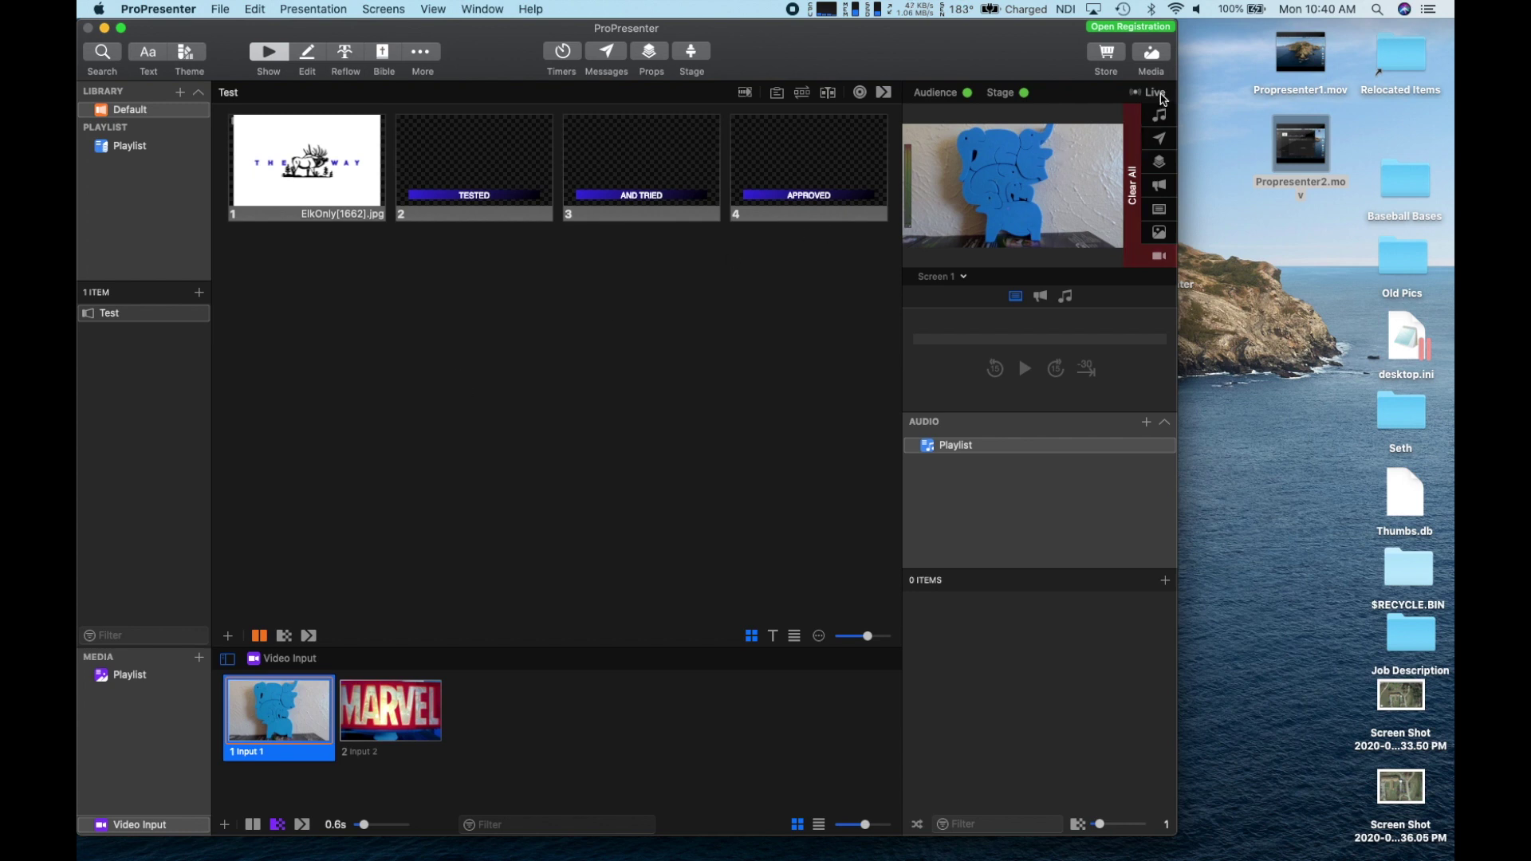
Step: Edit the Default look so the Live screen carries only Video Input, and turn off Video Input for Screen 1
click(385, 11)
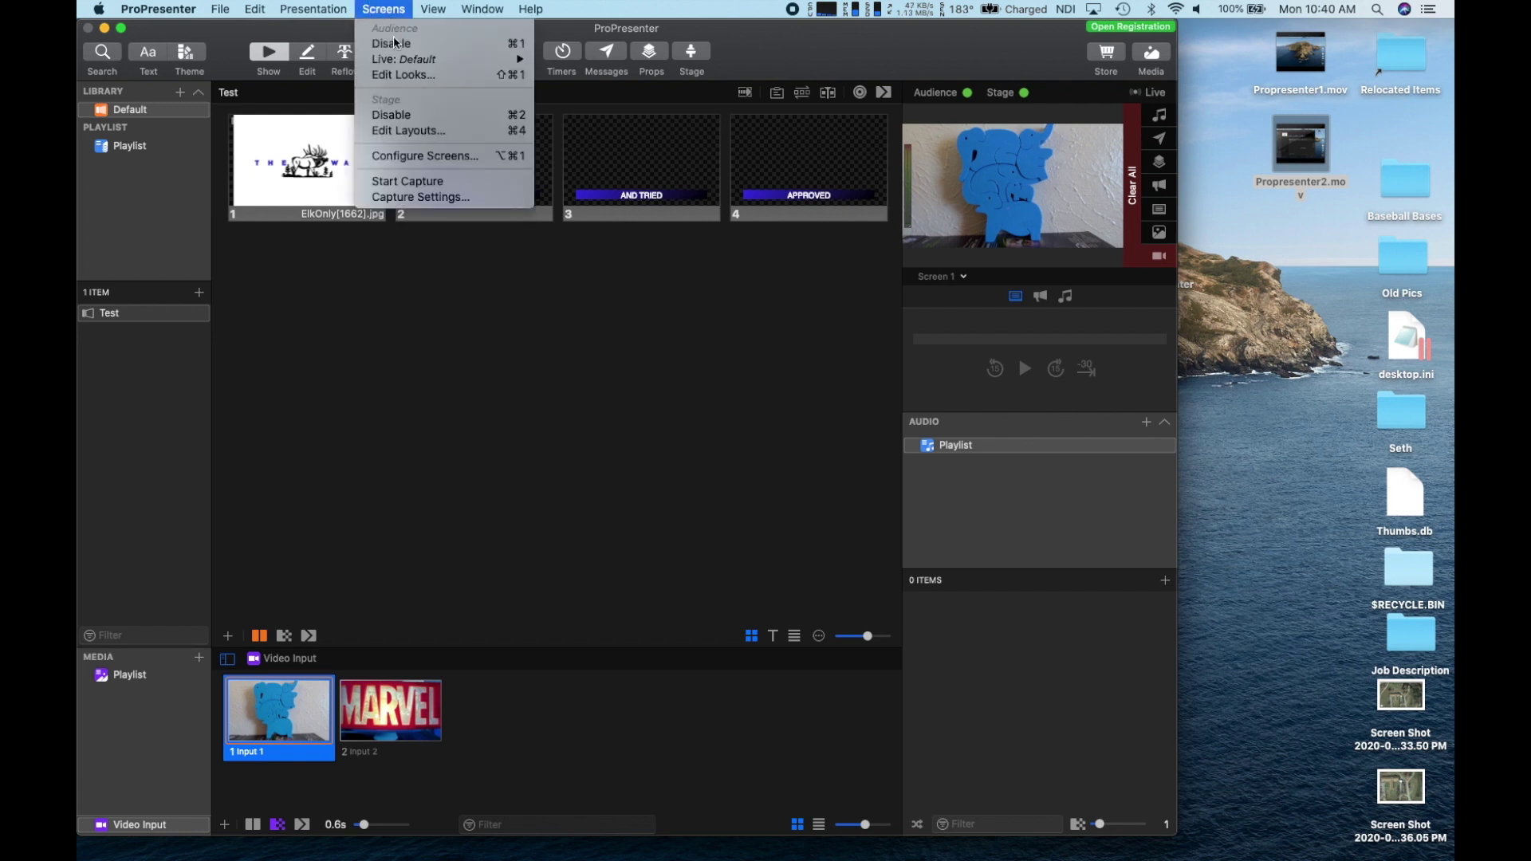
click(405, 76)
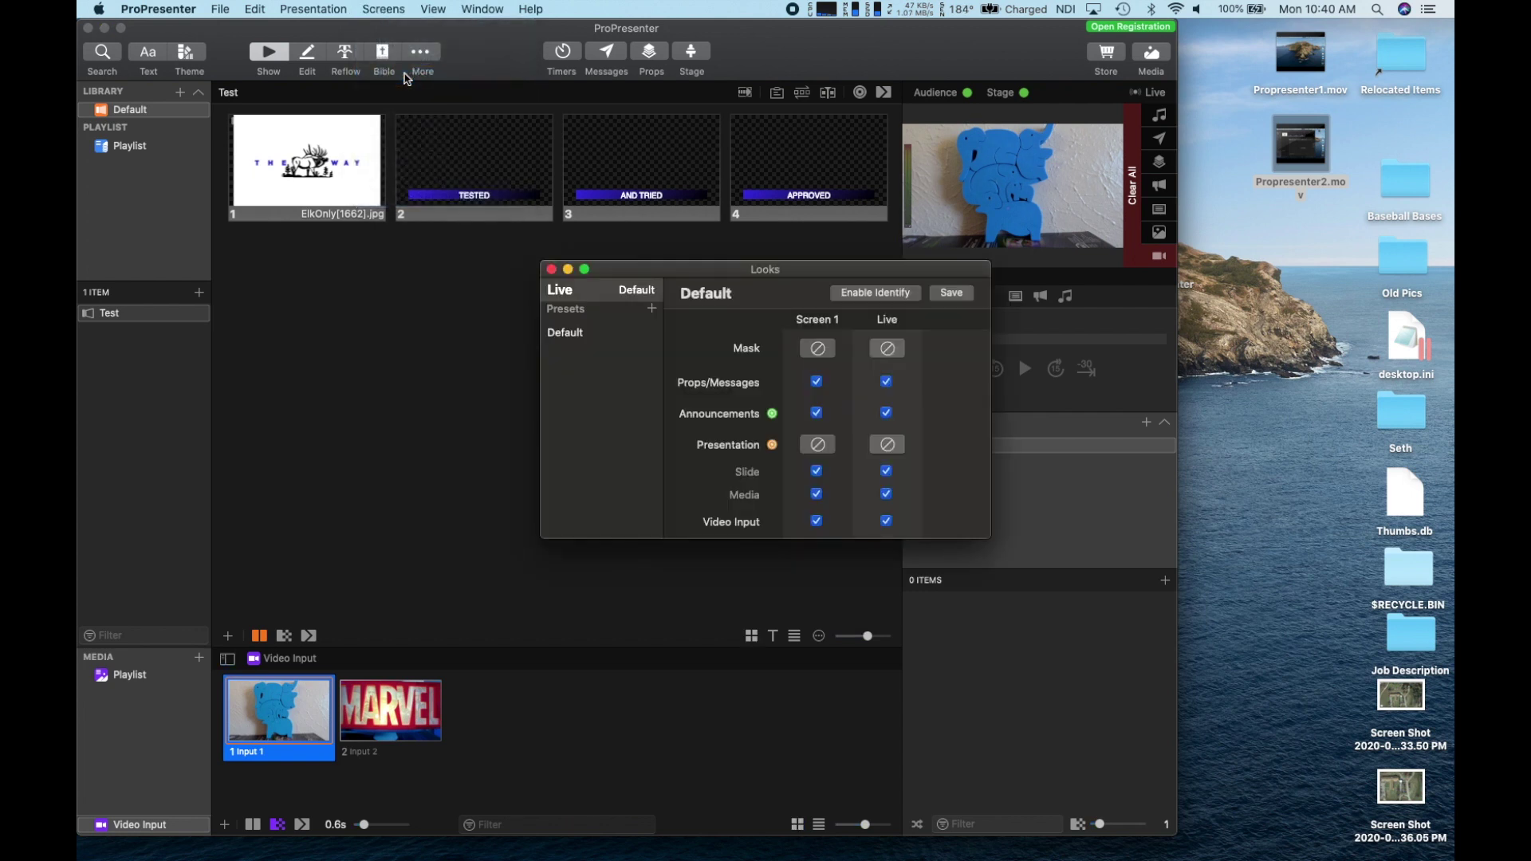
click(886, 493)
click(886, 471)
click(888, 412)
click(886, 382)
click(816, 522)
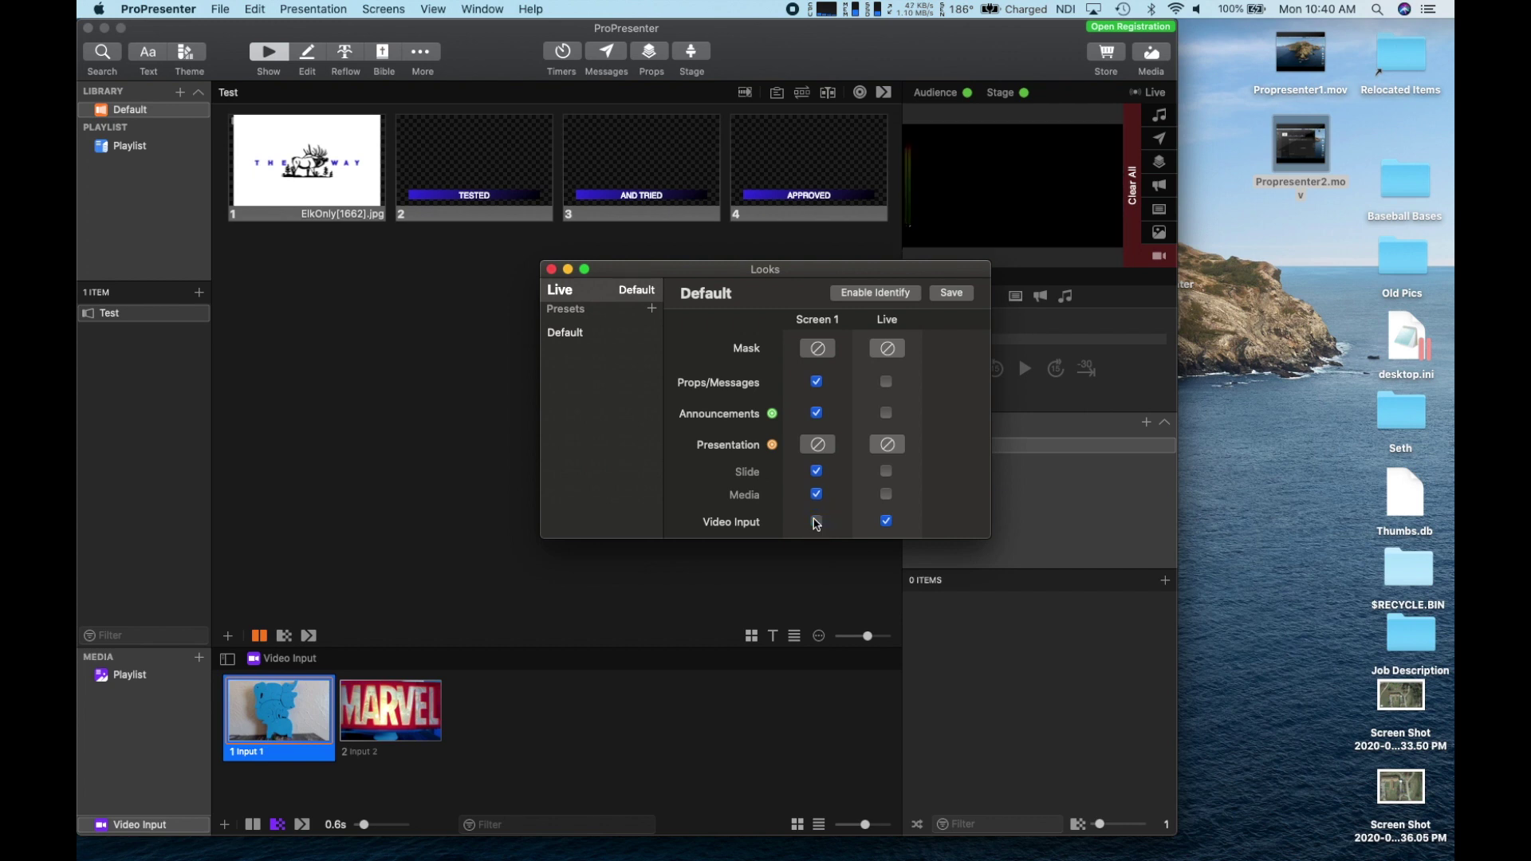
click(552, 270)
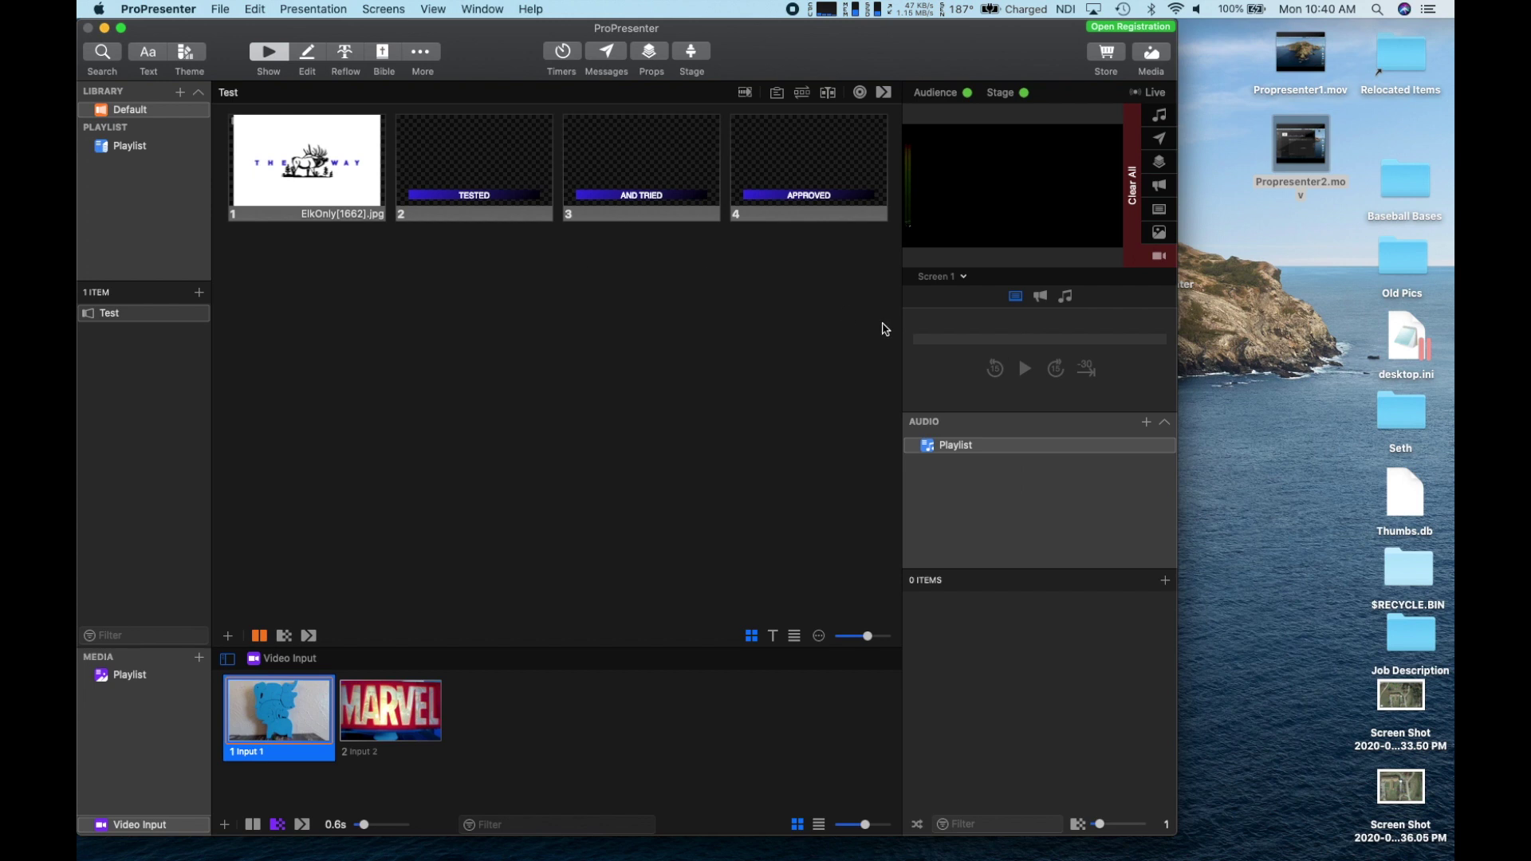
Step: Switch the output preview from Screen 1 to the Live audience screen
click(957, 276)
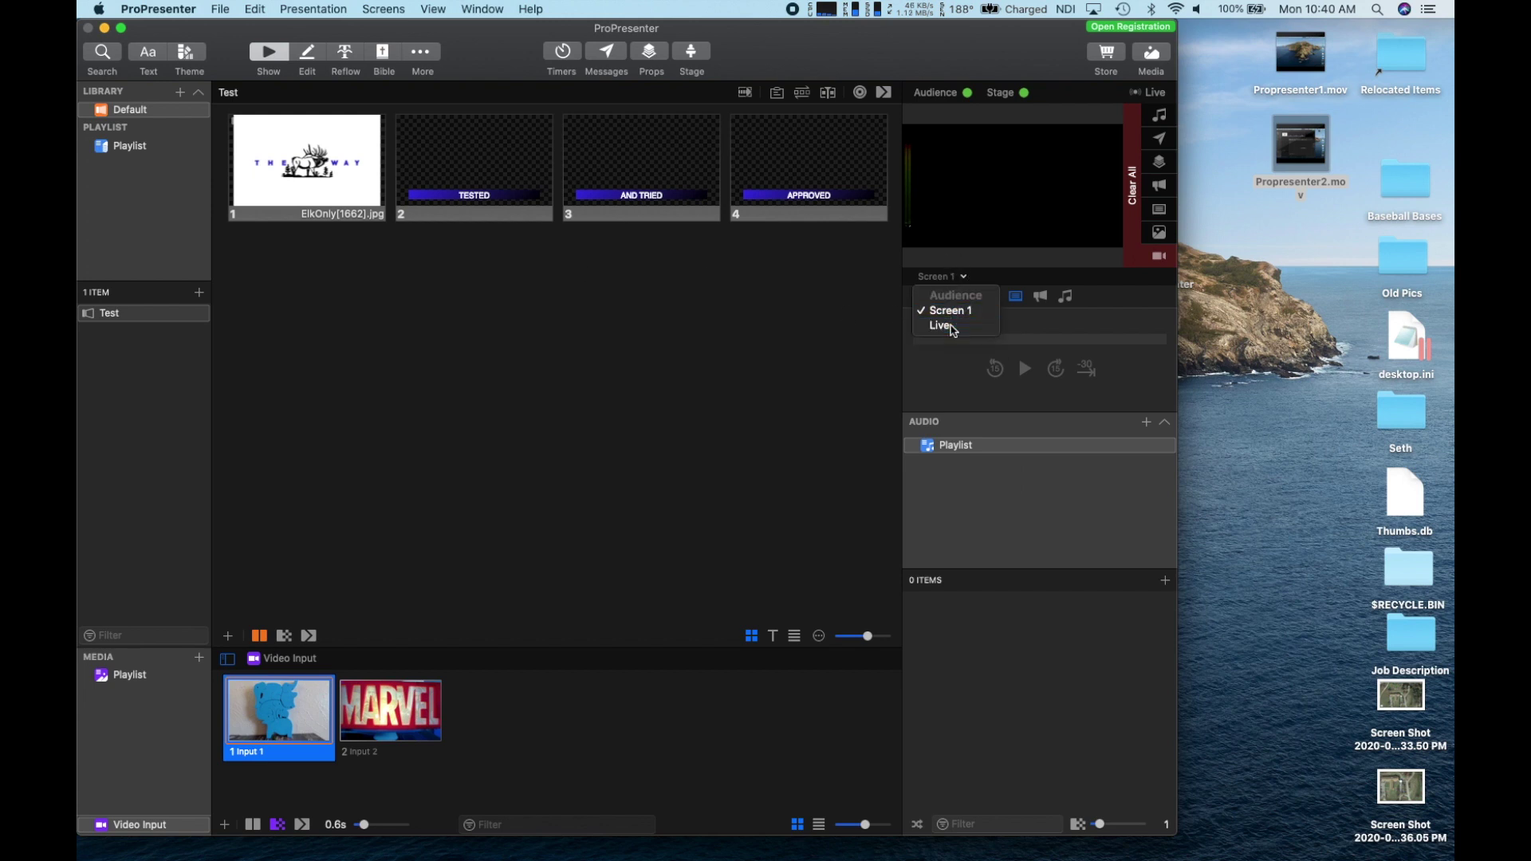
click(945, 326)
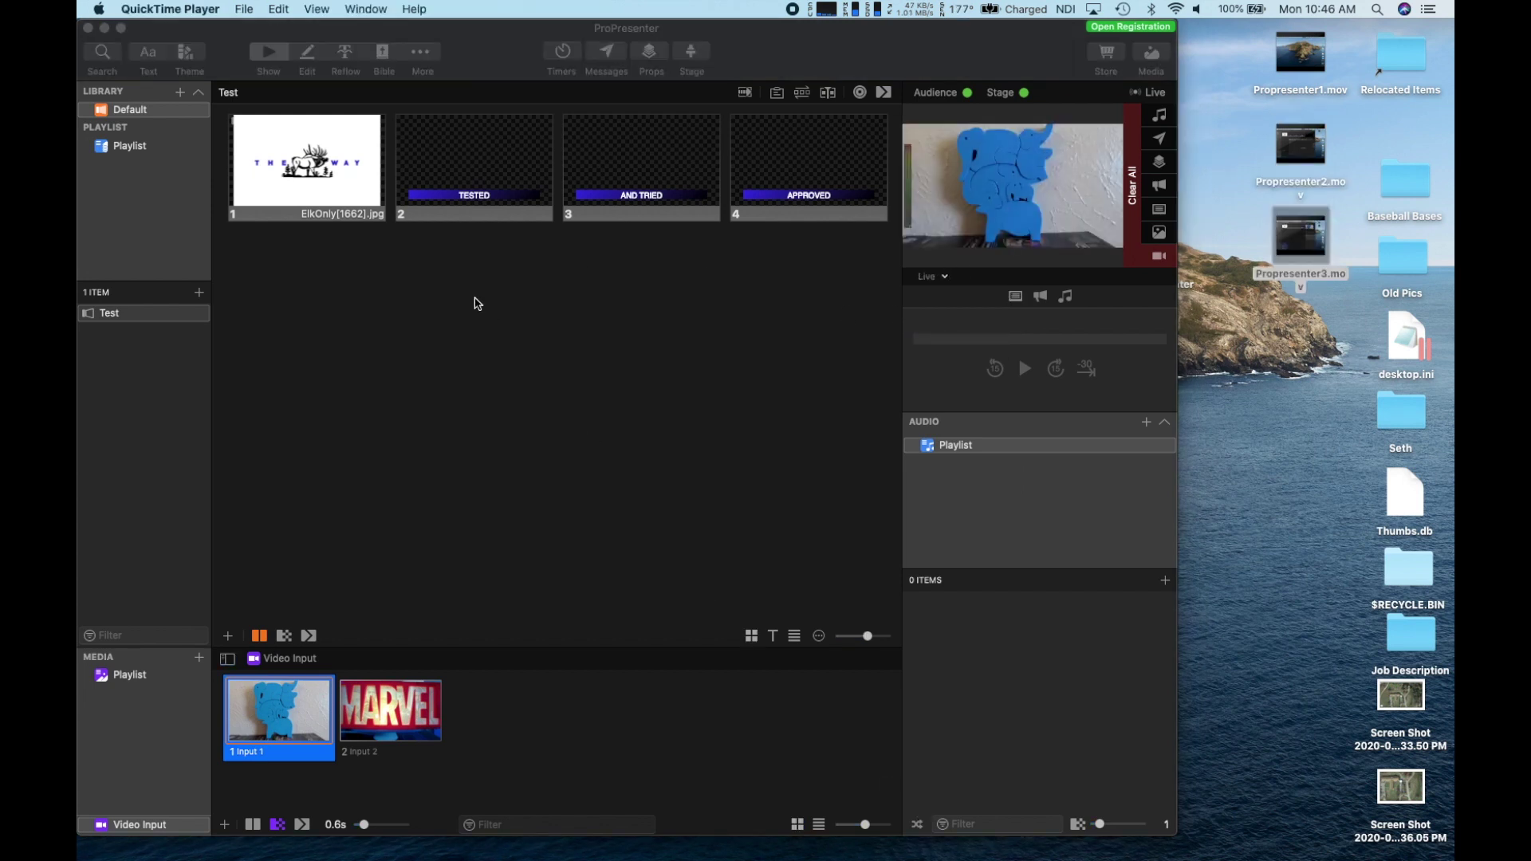
click(400, 247)
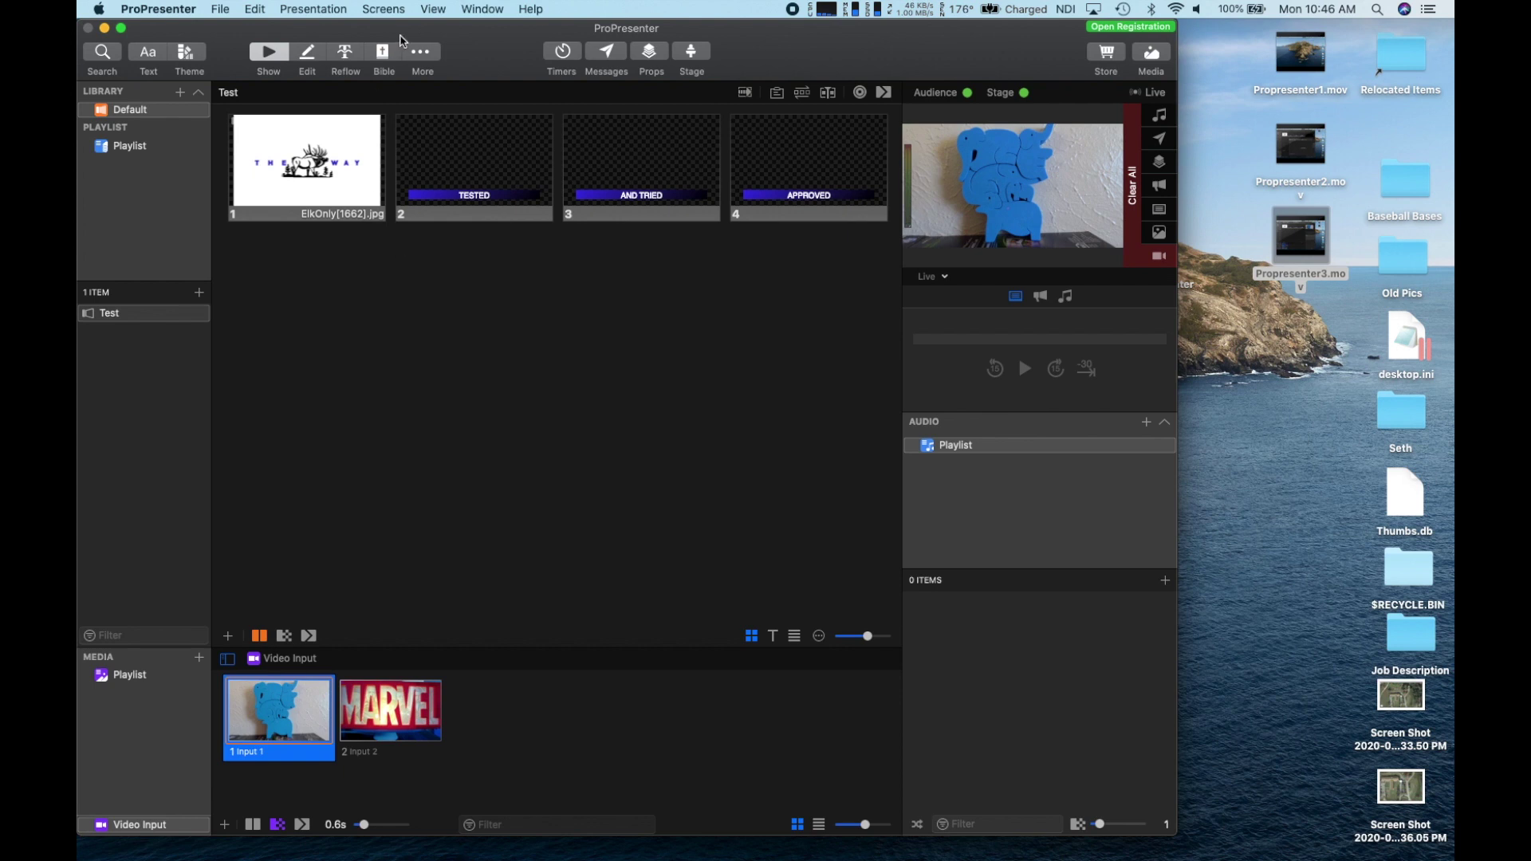
Step: Open the capture settings and set the capture source to the Live screen
click(382, 8)
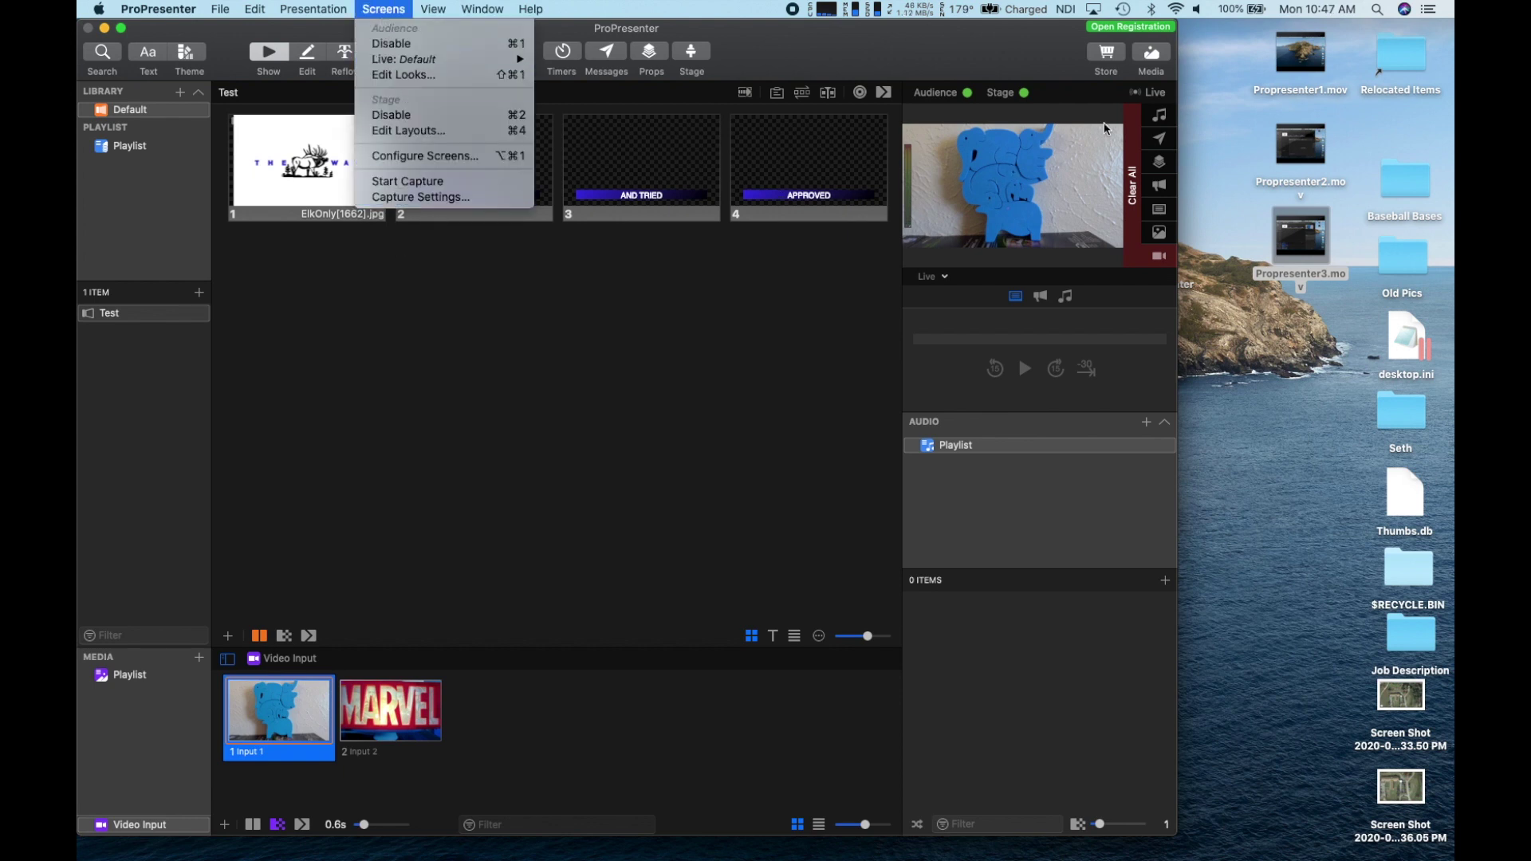
click(1155, 100)
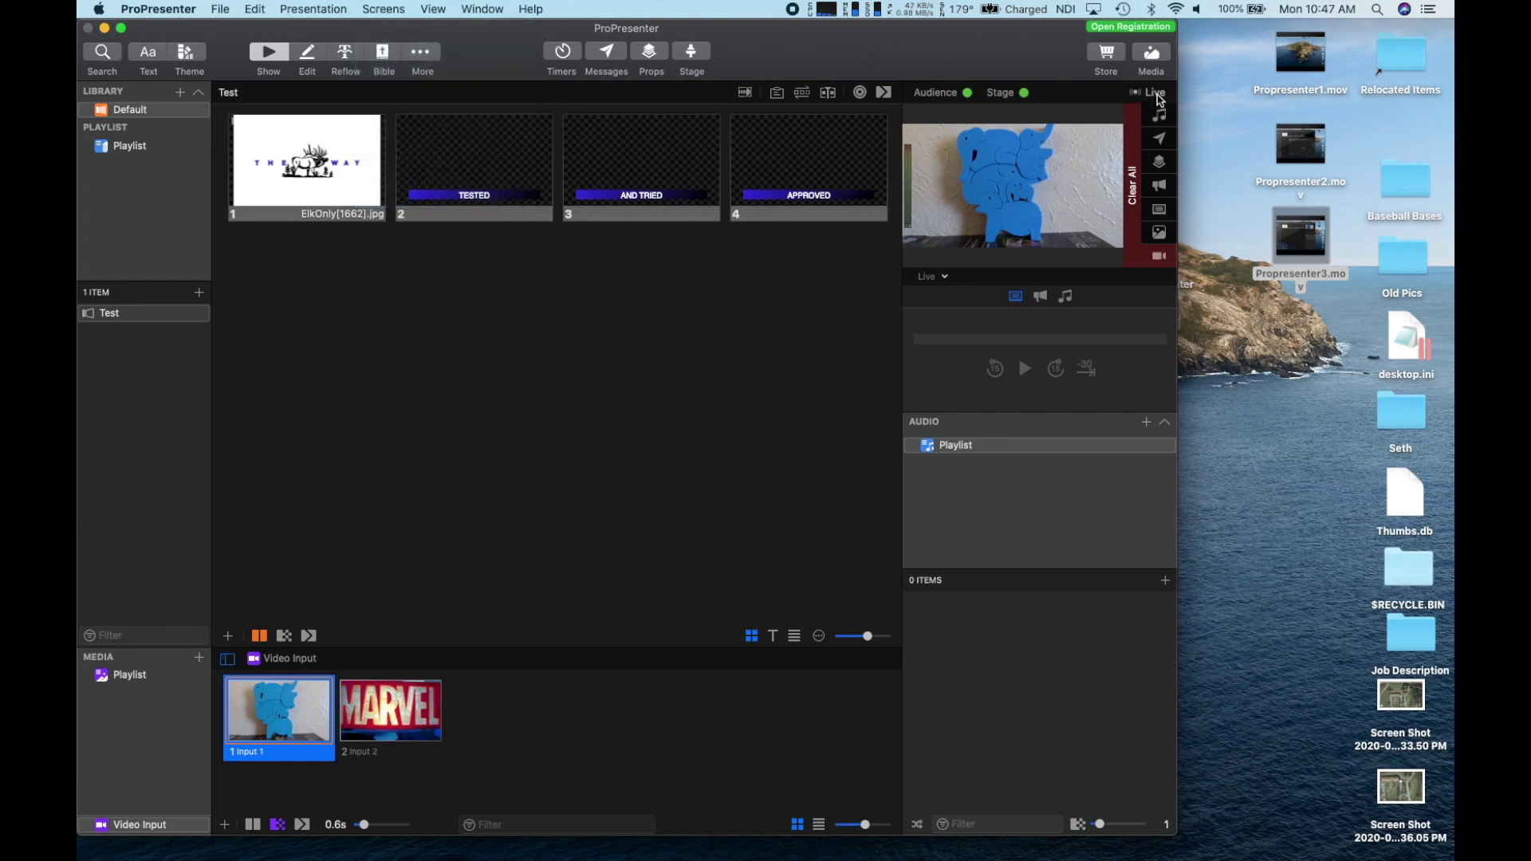
click(1156, 94)
click(1172, 137)
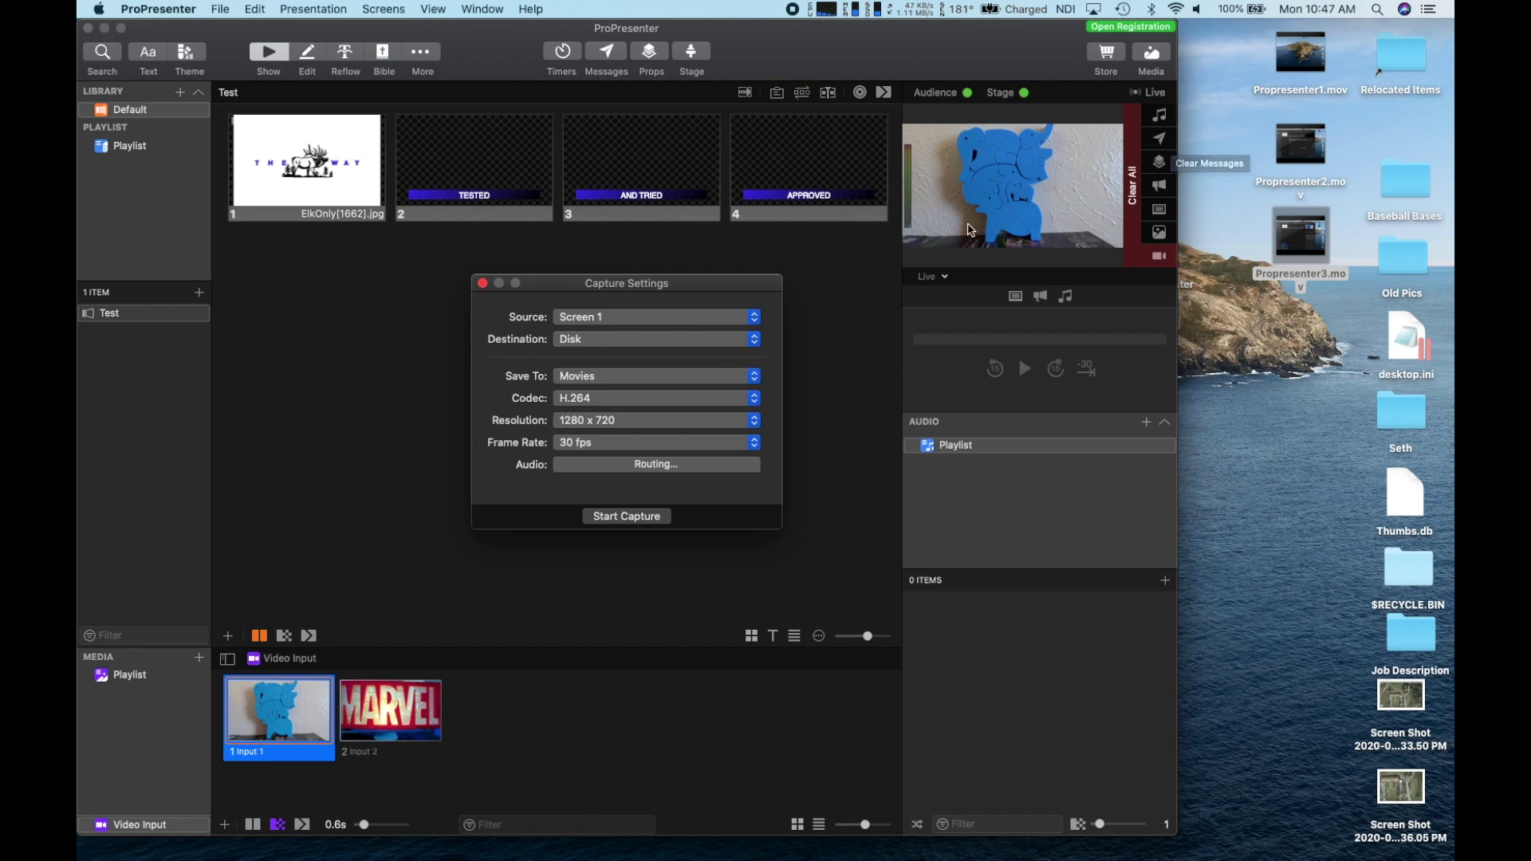
click(754, 319)
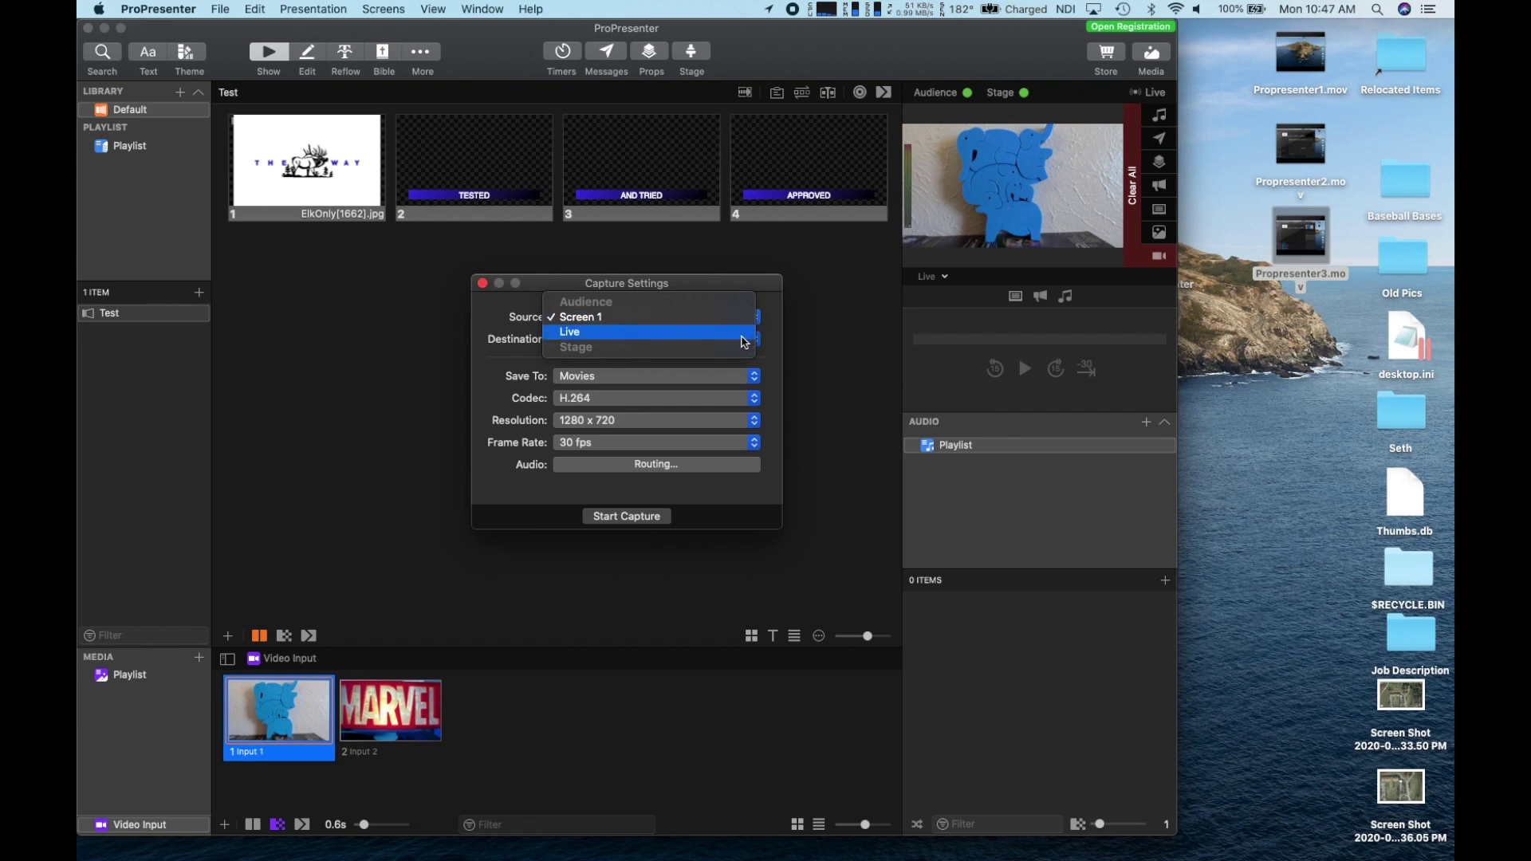
click(744, 332)
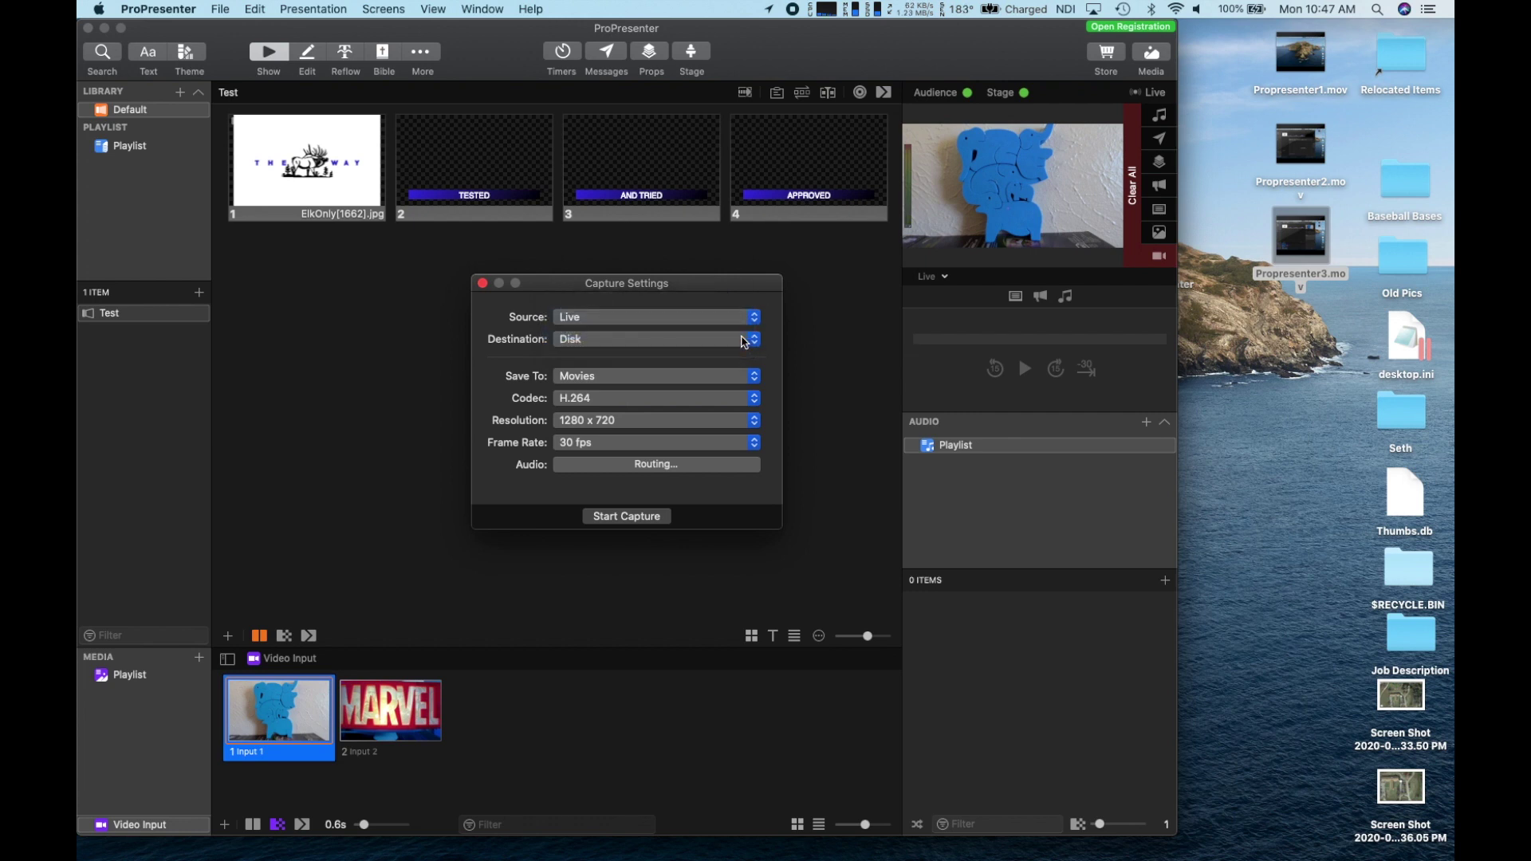
Step: Set the capture destination to RTMP and keep the encoding at 720p30 (2.5 Mbps)
click(738, 346)
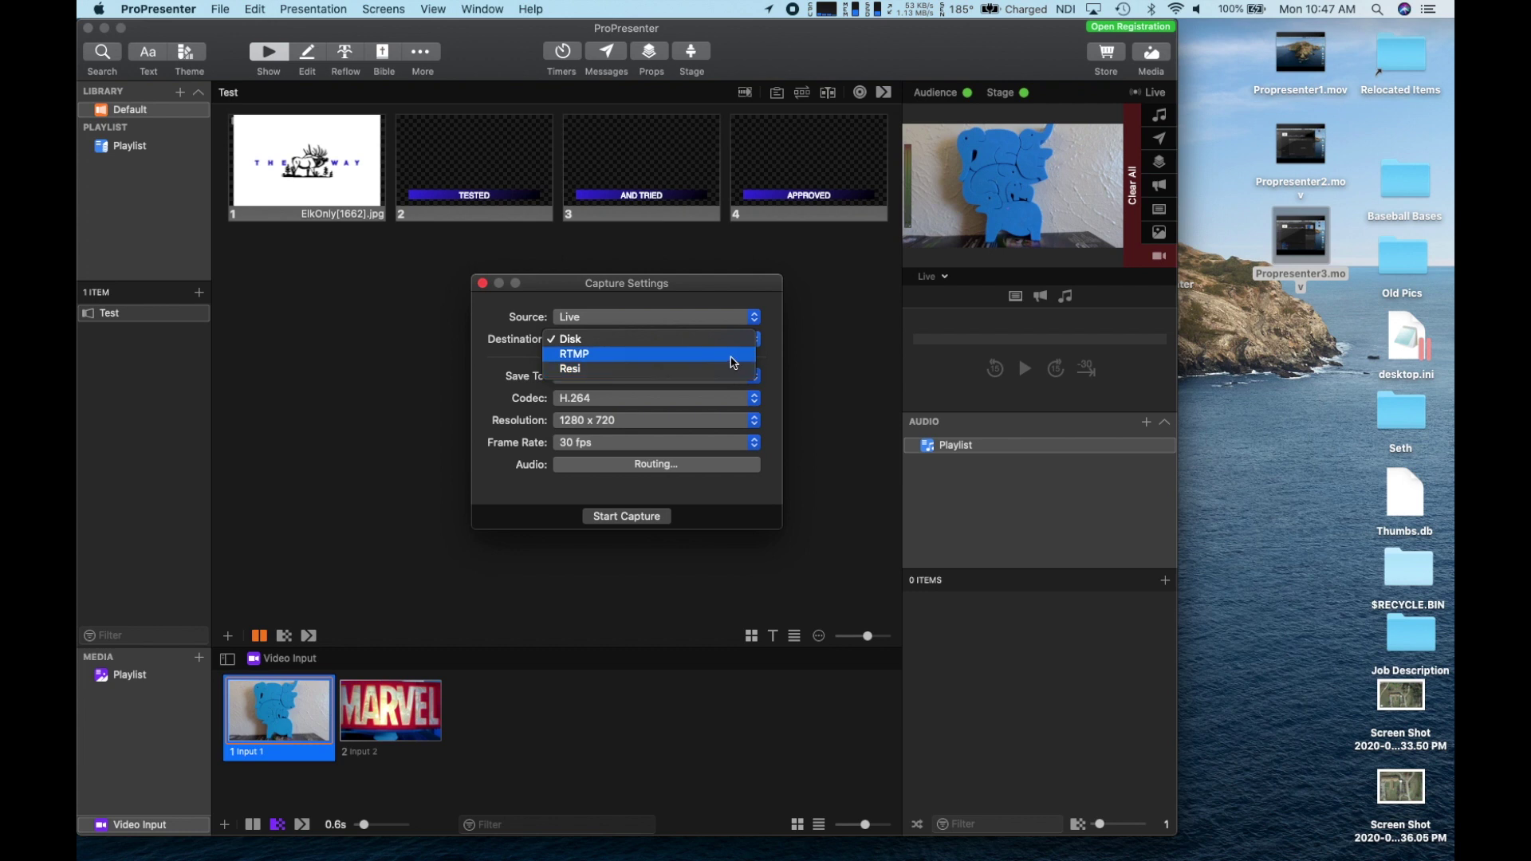
click(732, 354)
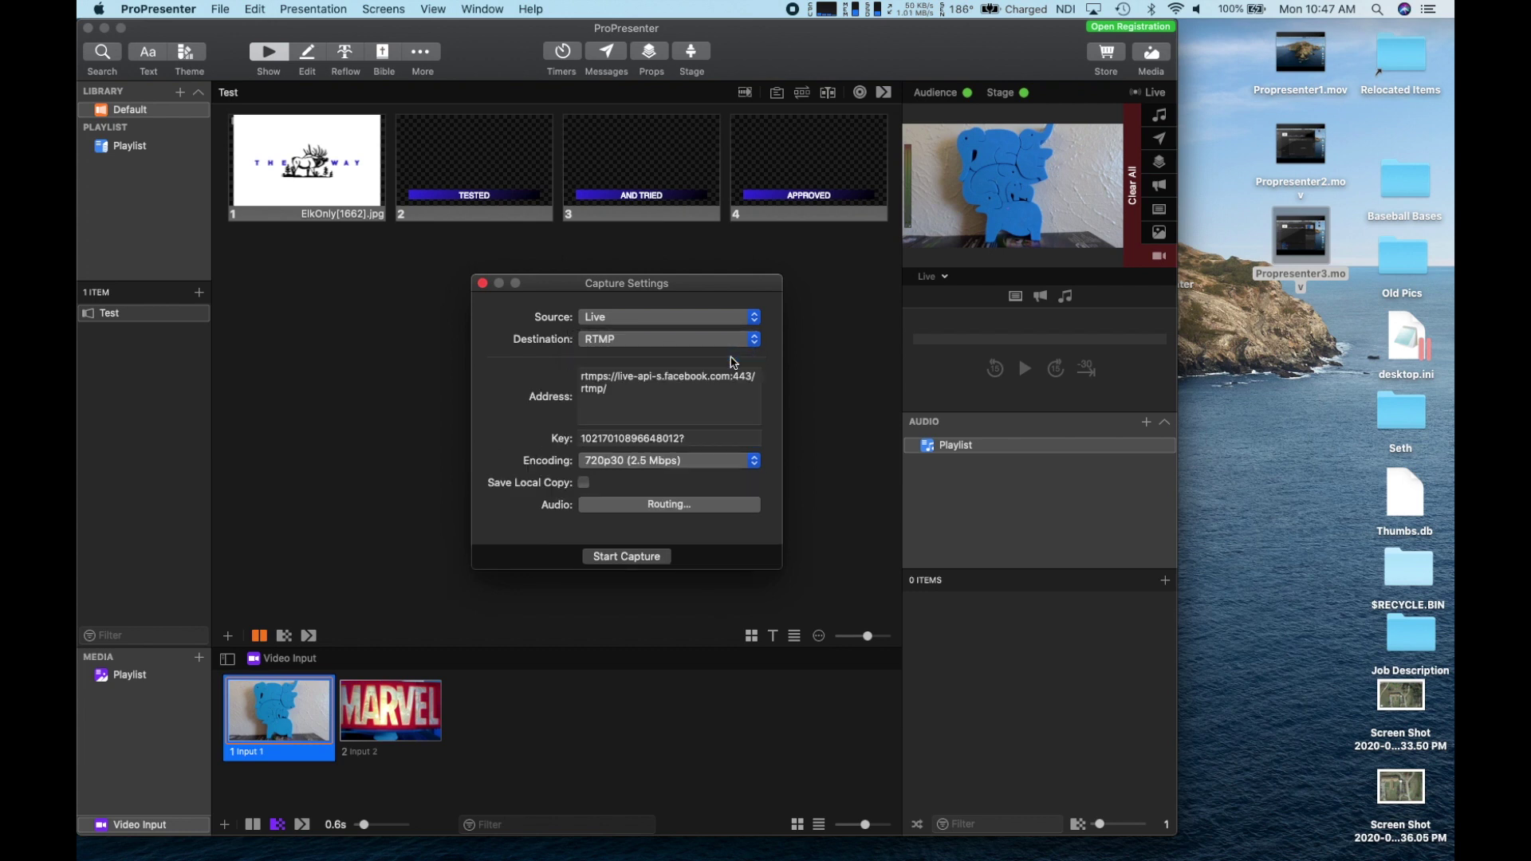
click(754, 462)
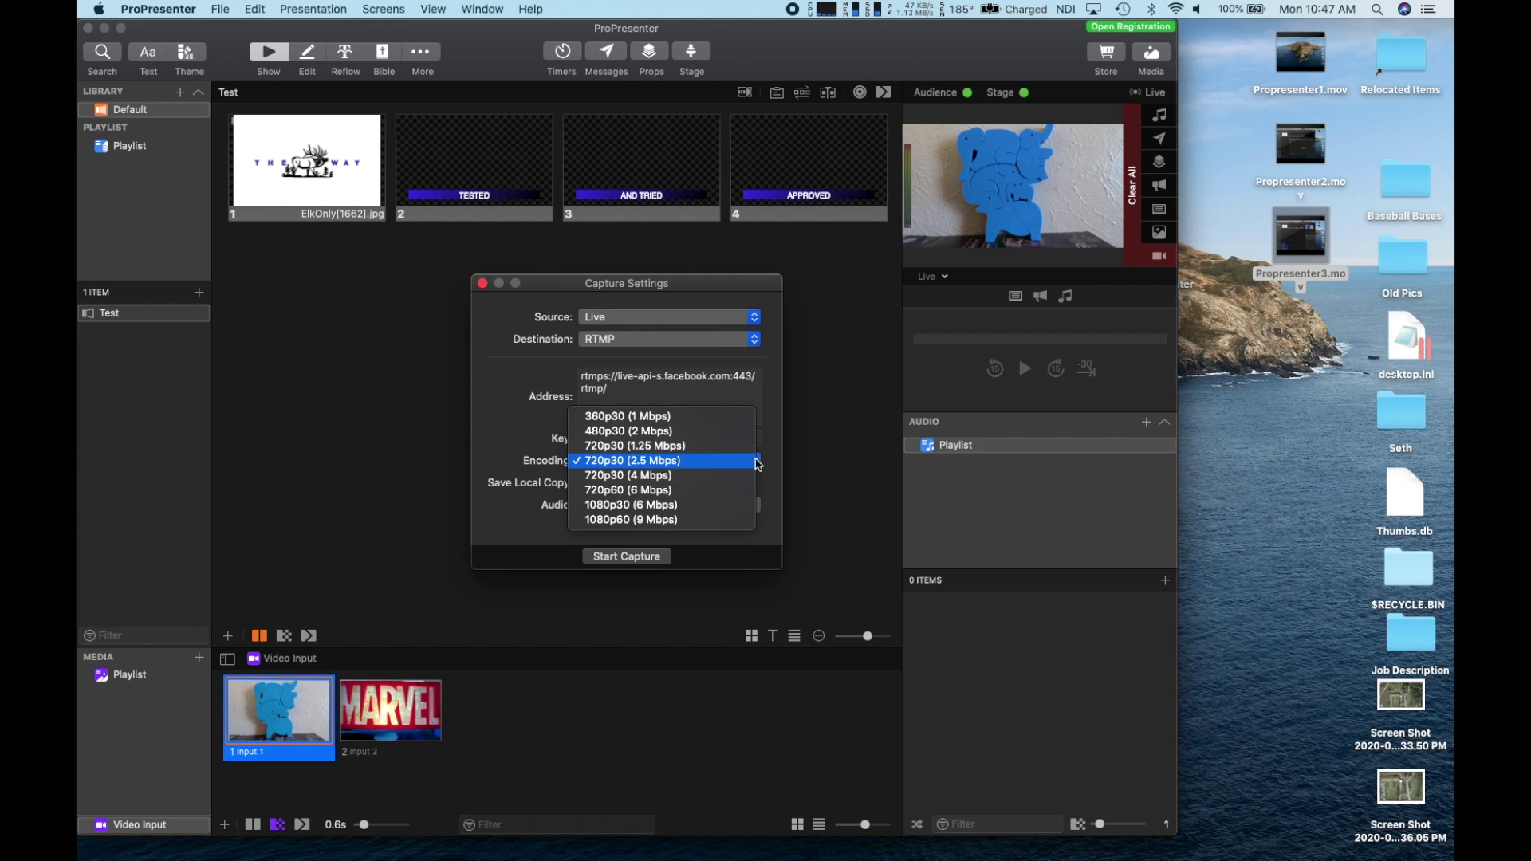
click(754, 462)
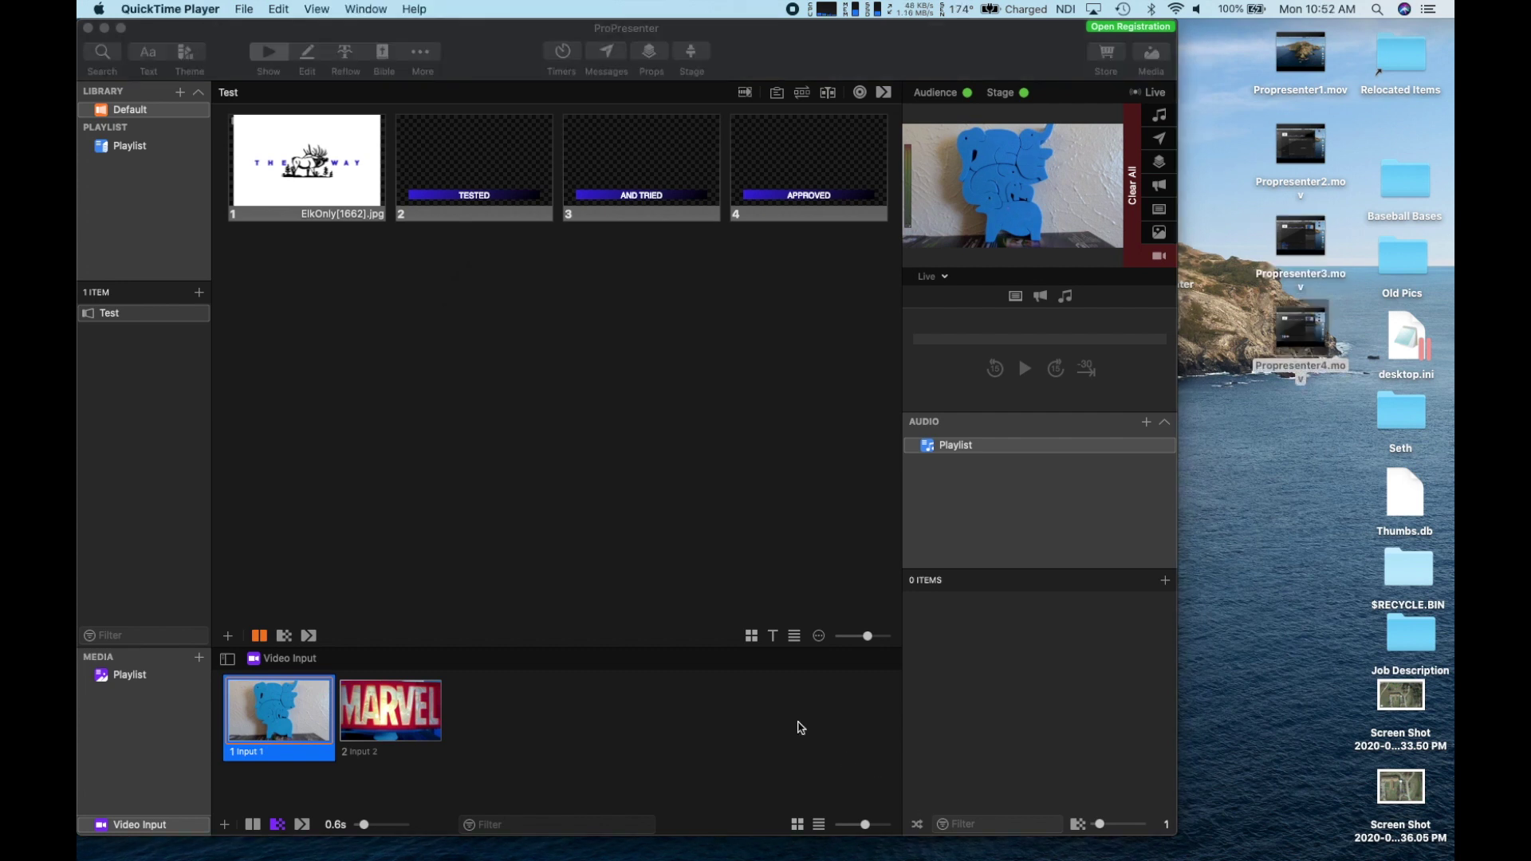
click(800, 727)
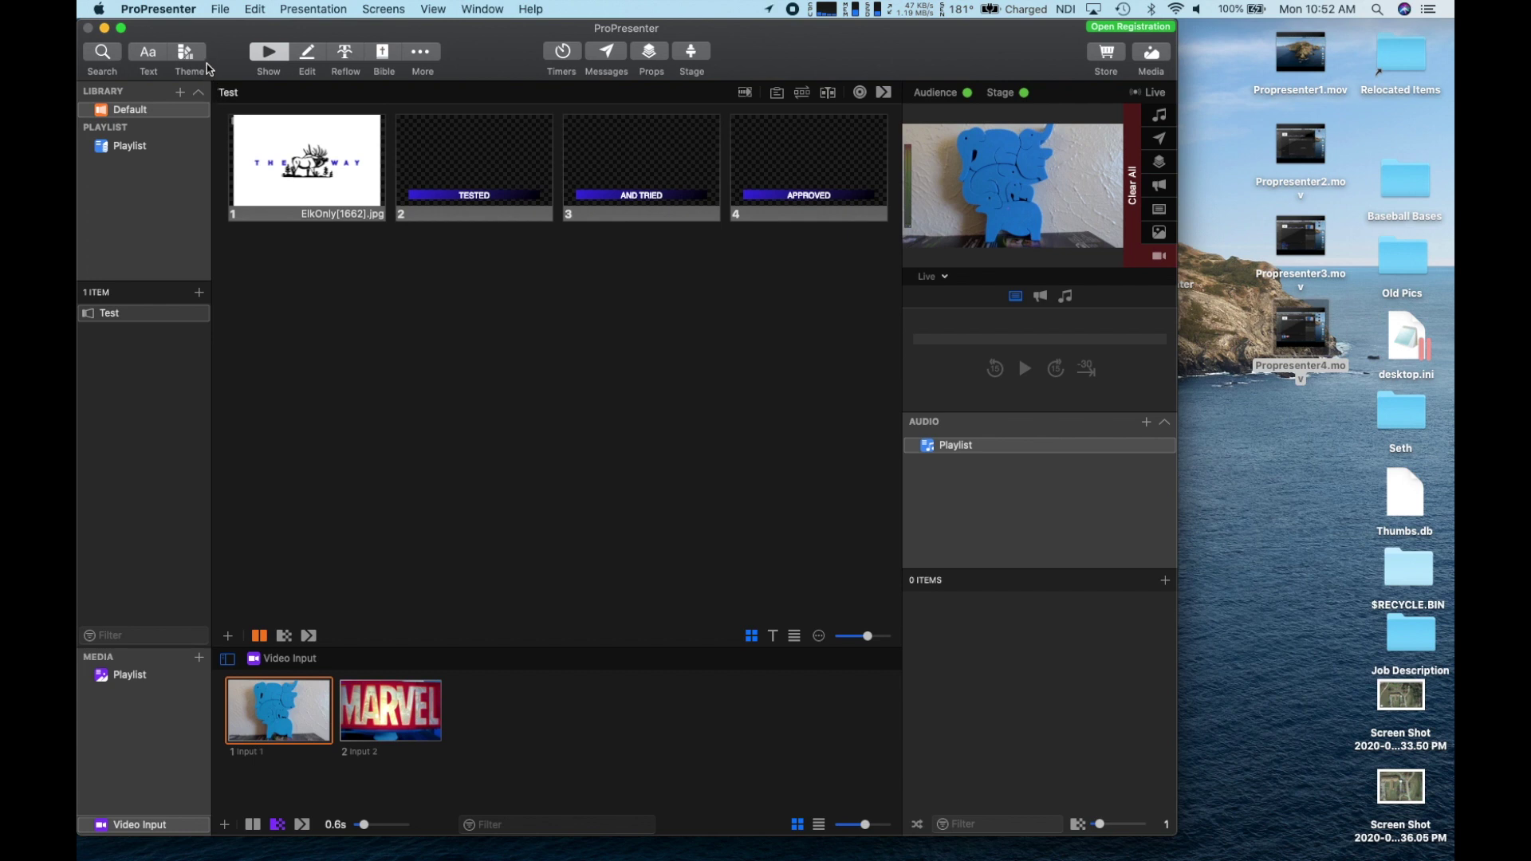
Step: Add an audio input in the input preferences and set its source to MEVO-2354F (Mevo-2354F)
click(173, 5)
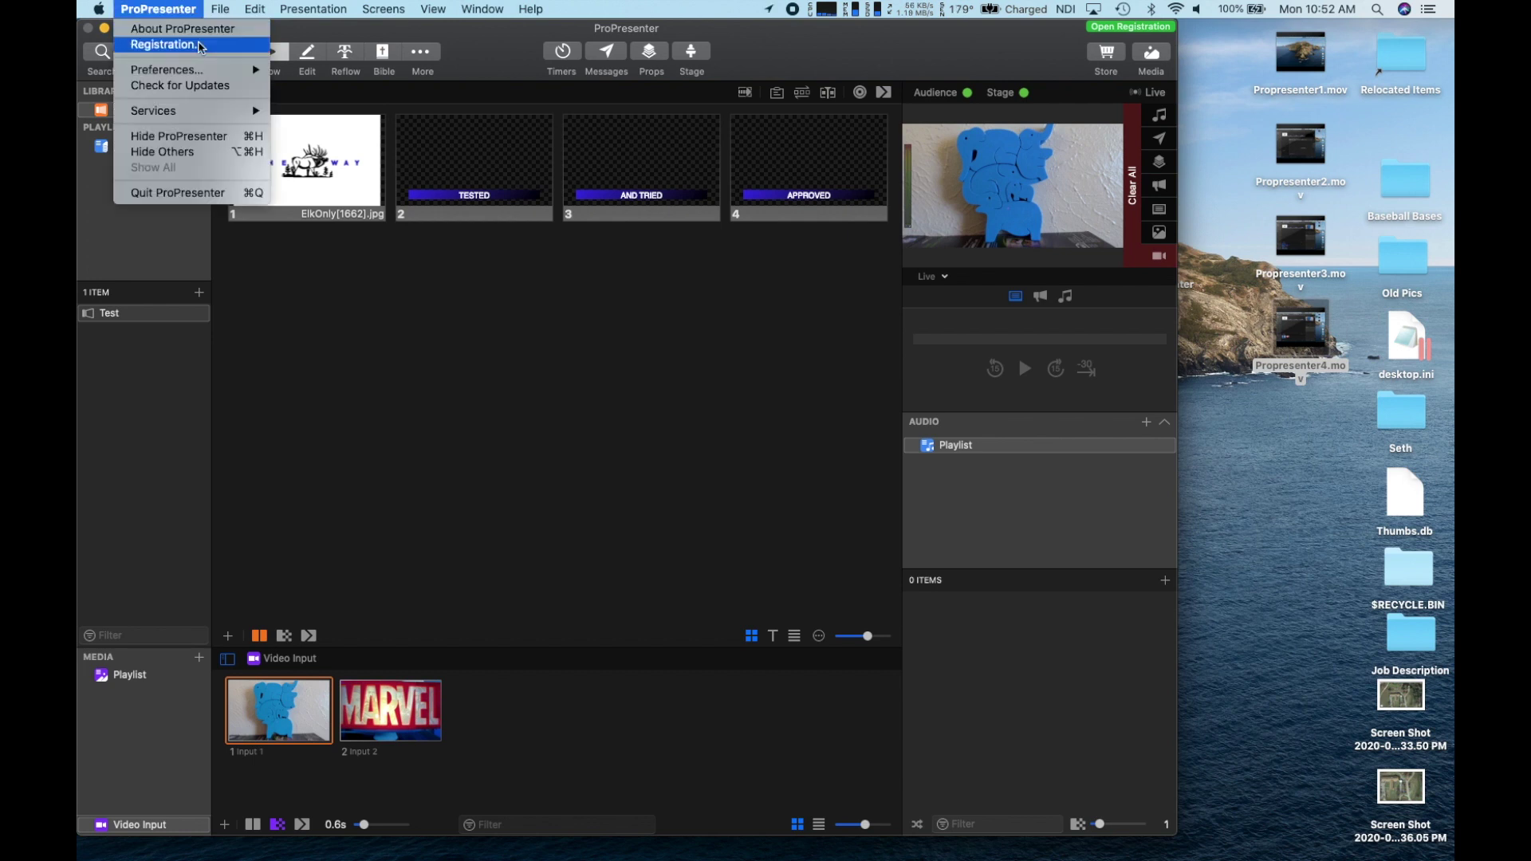
mouse_move(263, 70)
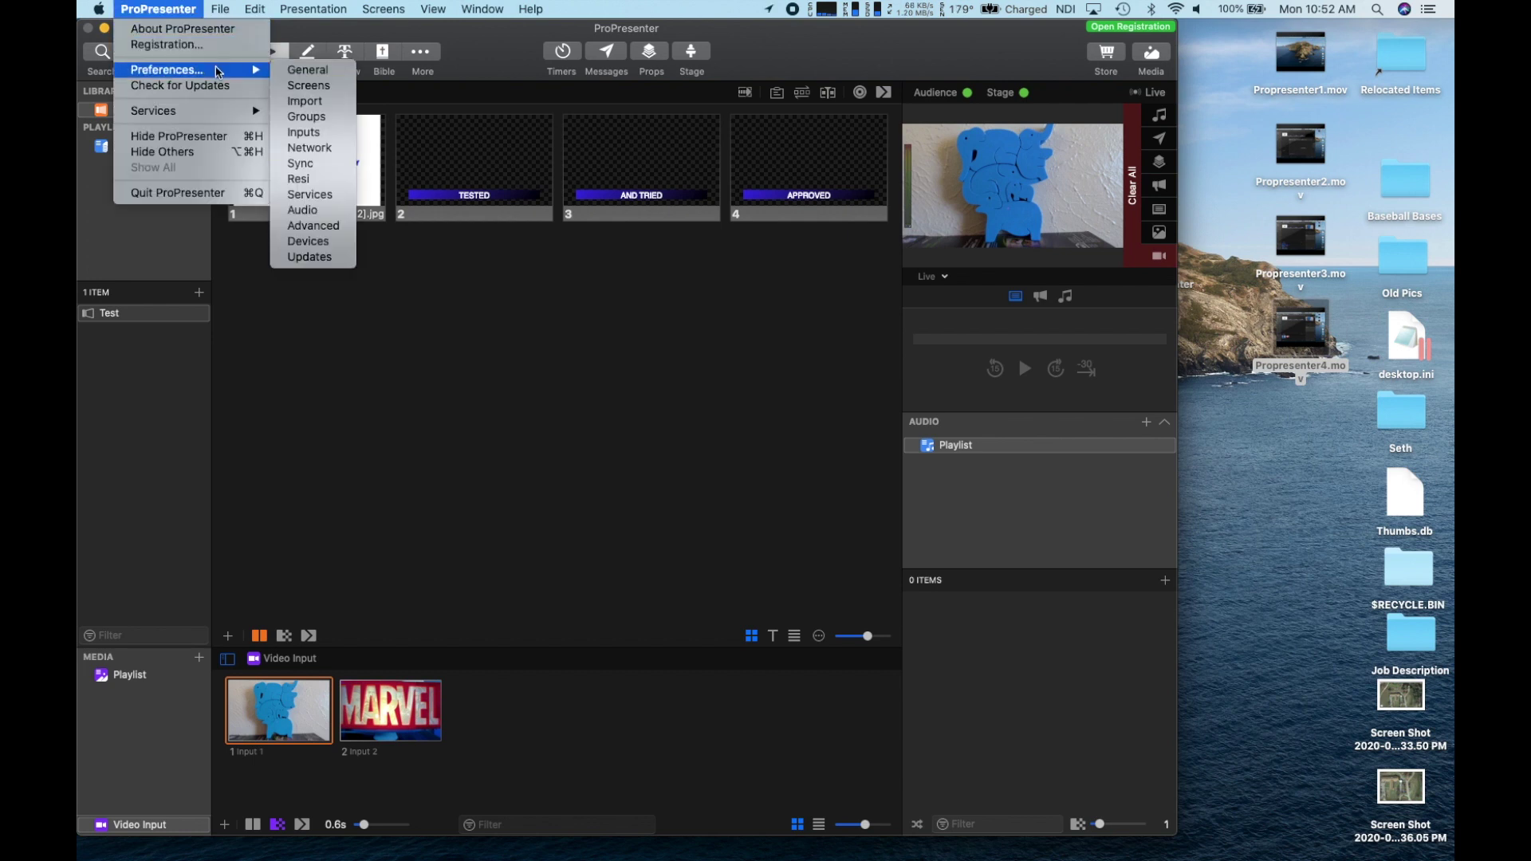
click(329, 135)
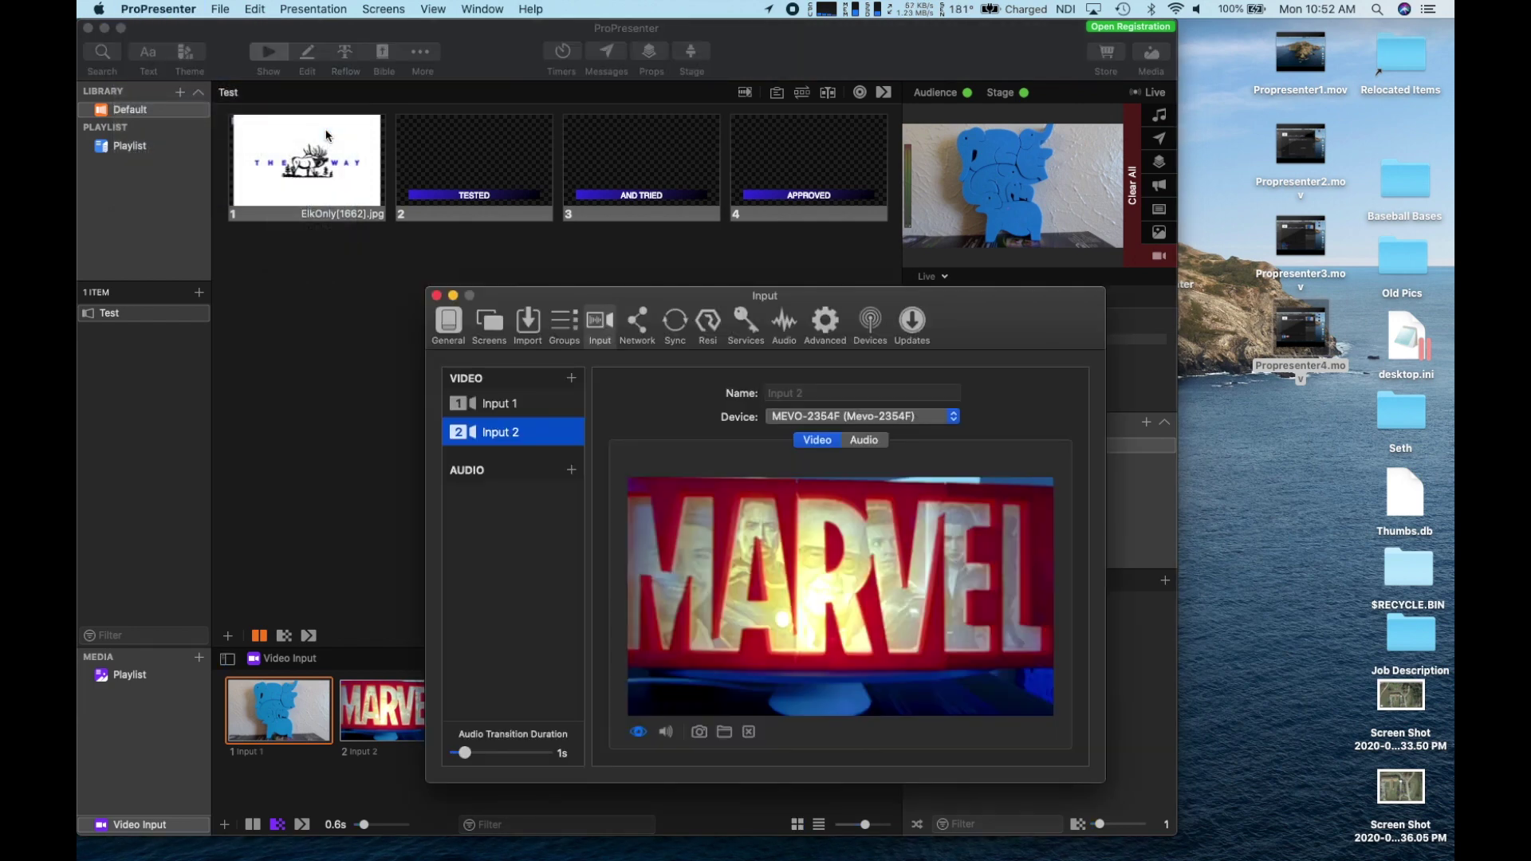
click(572, 471)
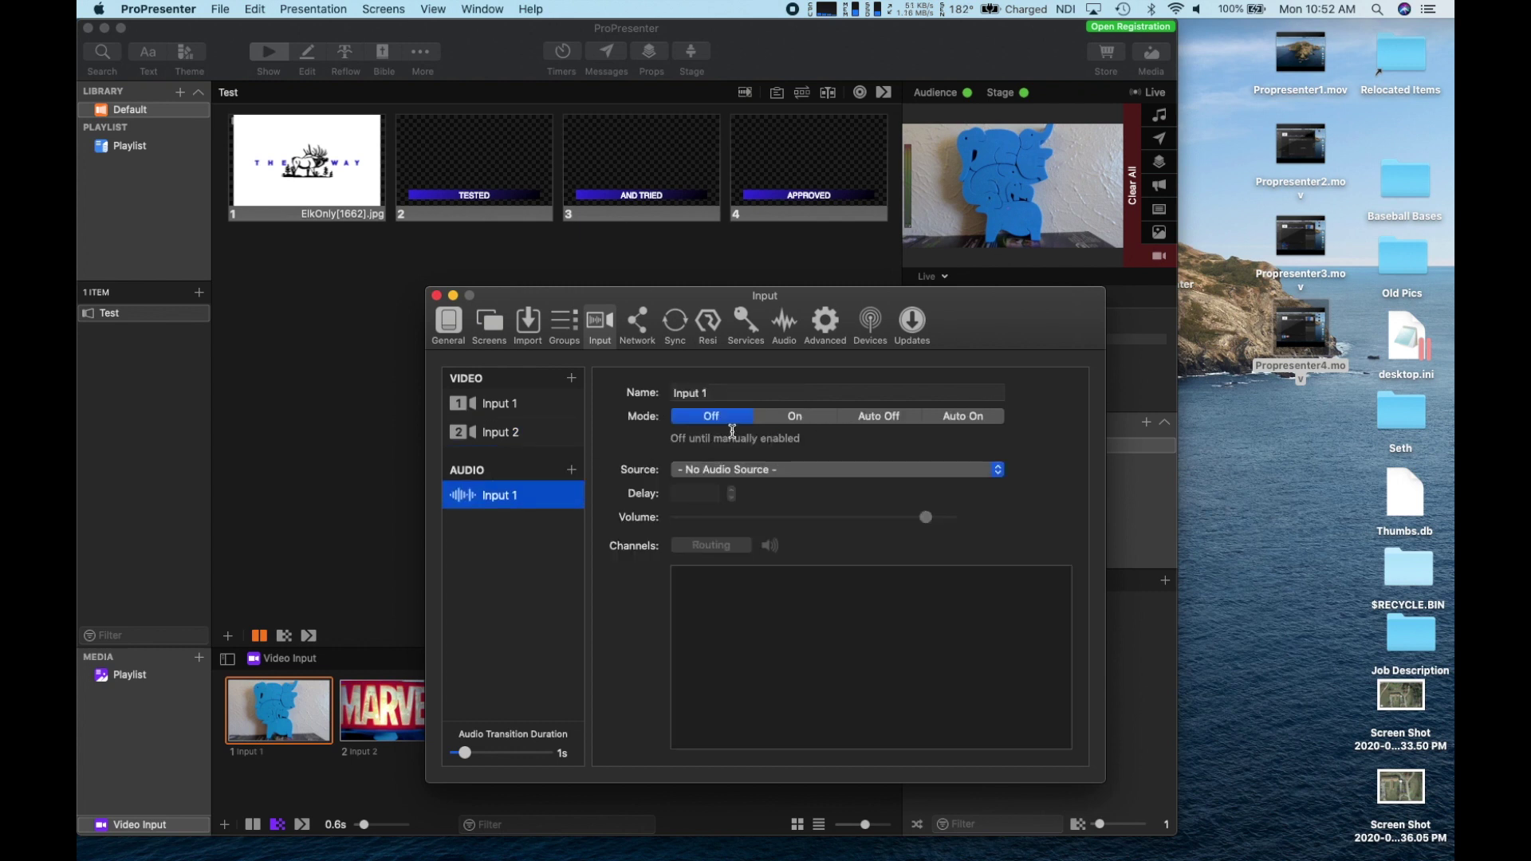
click(789, 474)
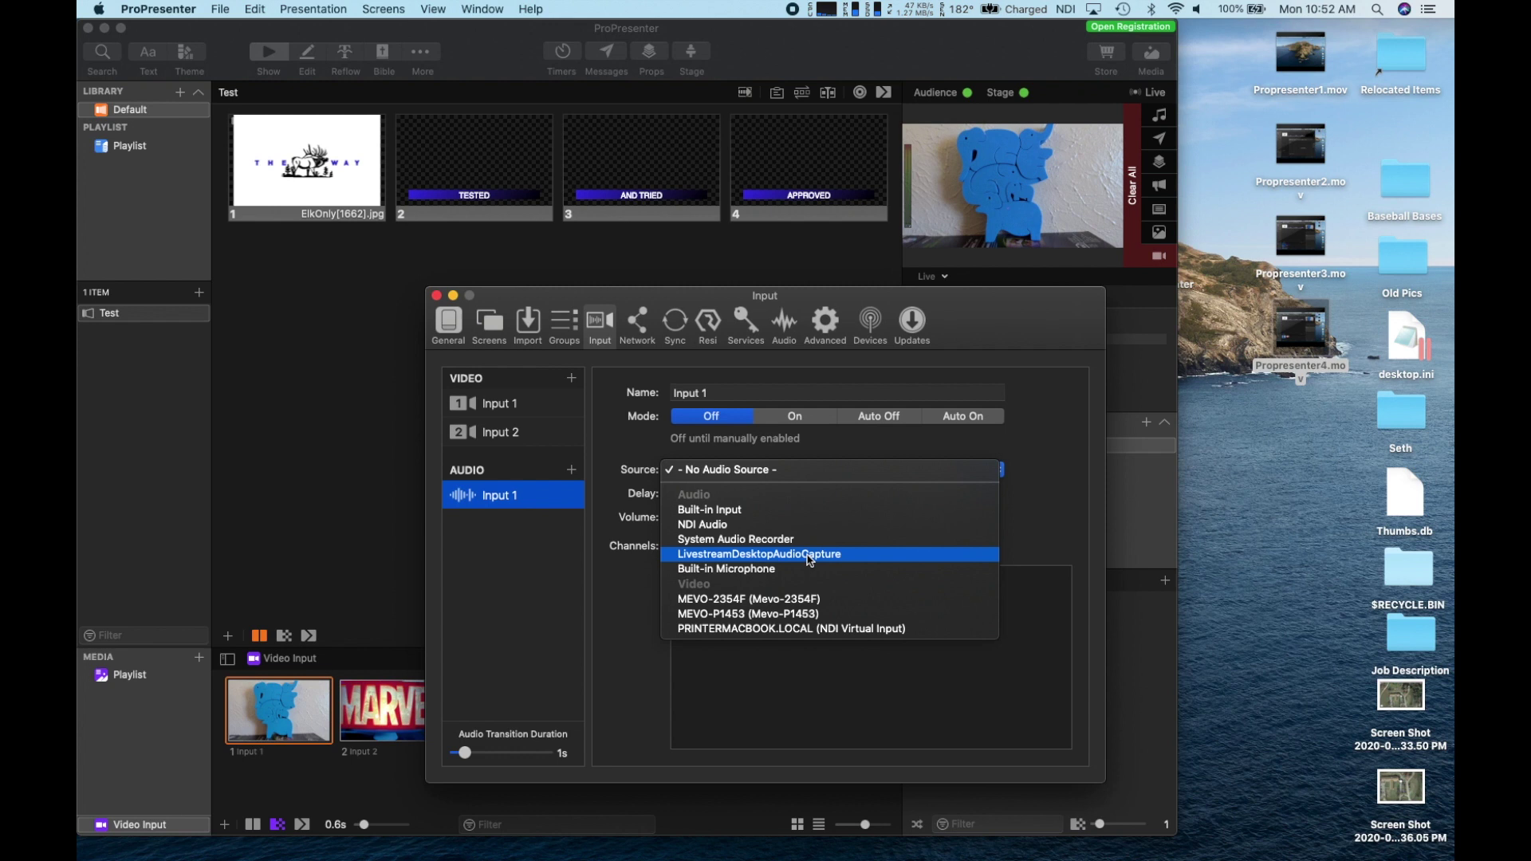
click(811, 598)
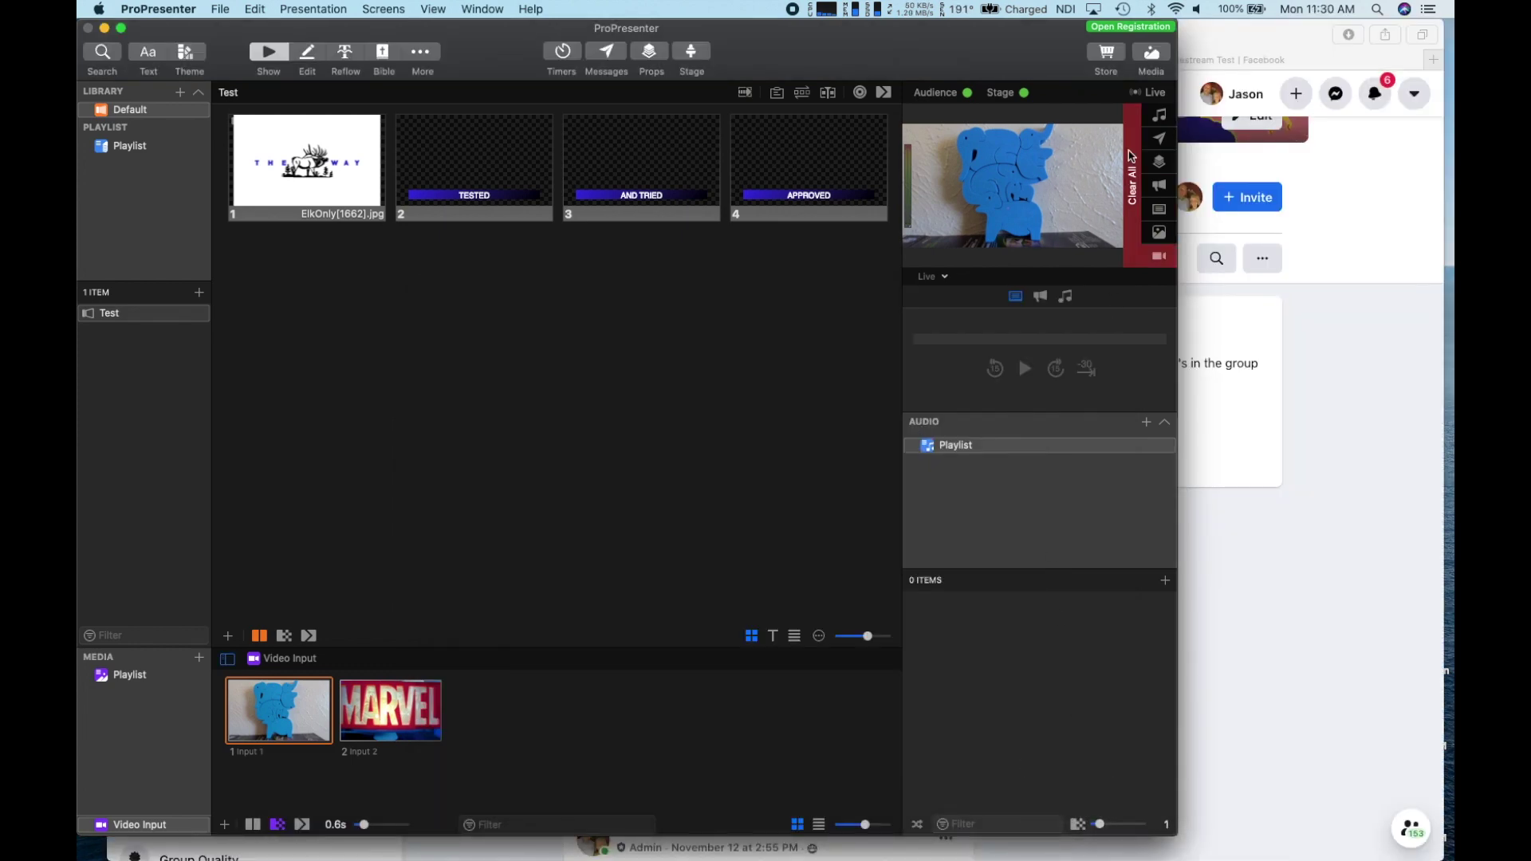
click(1153, 94)
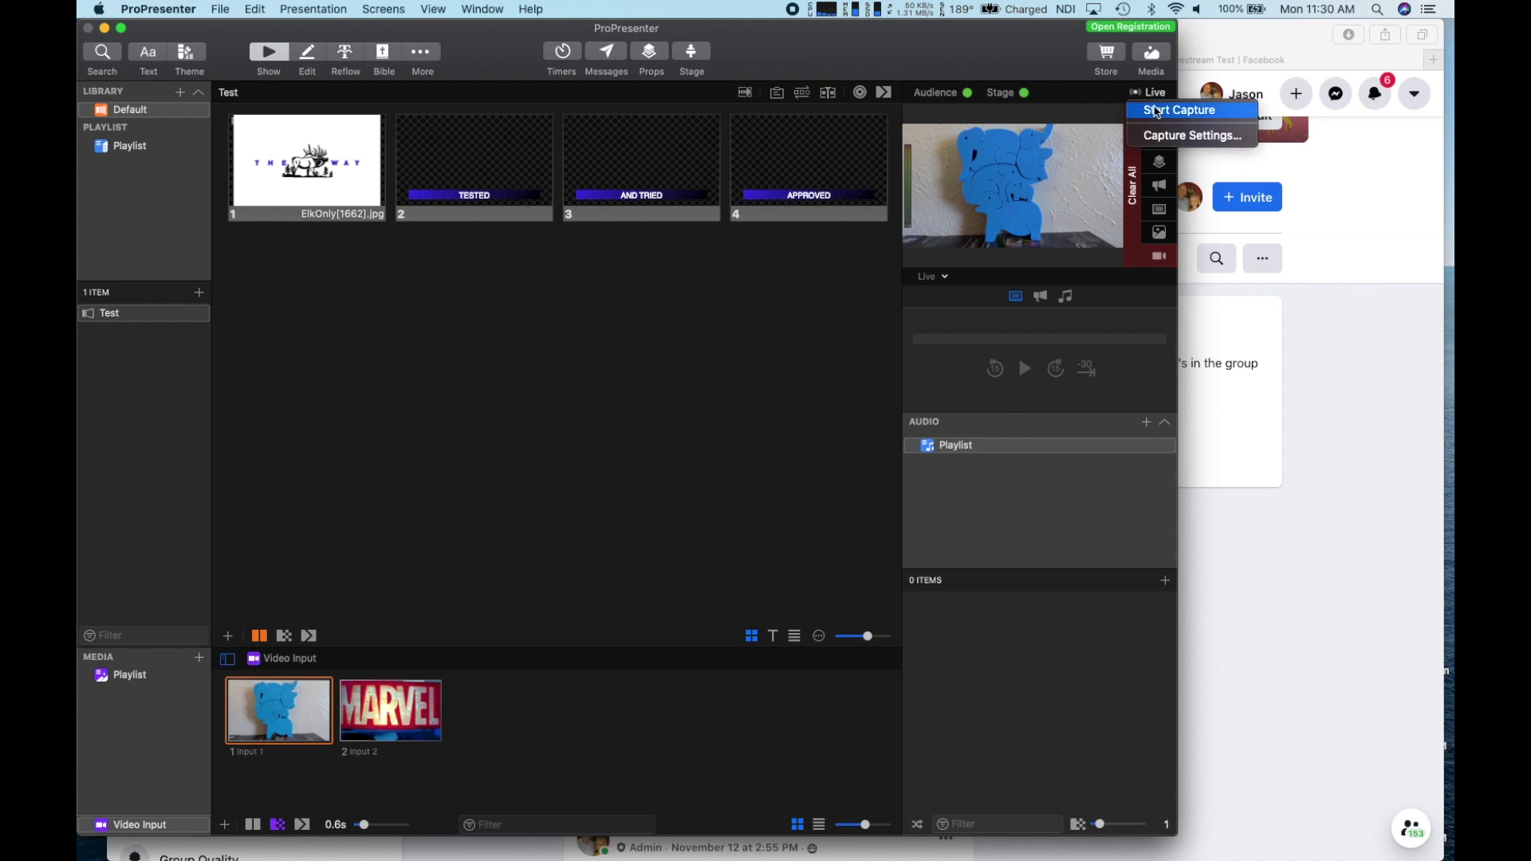
click(1156, 94)
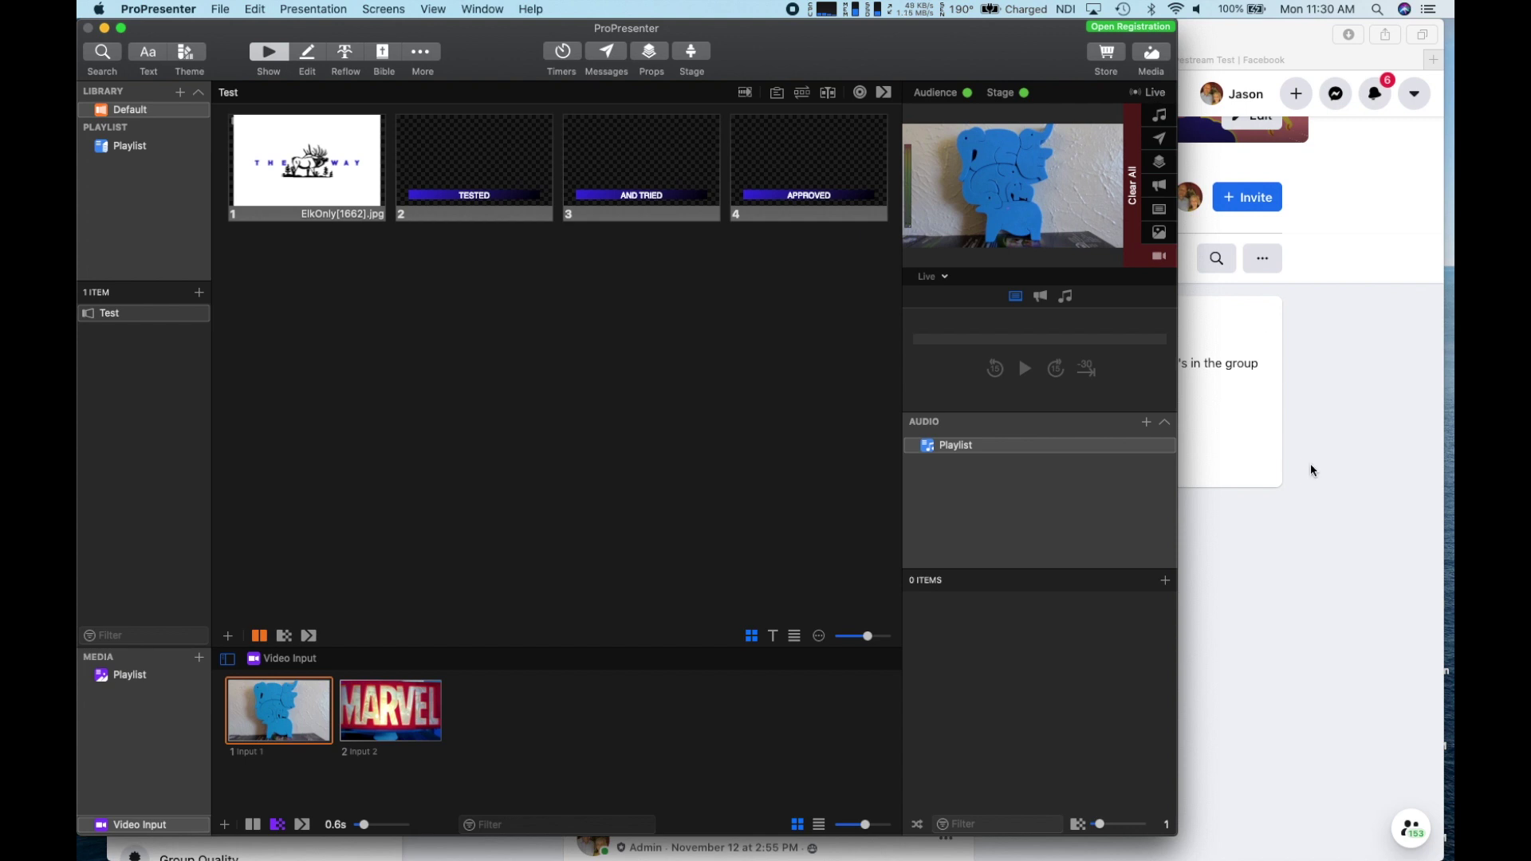
Step: Switch to Safari, start a live video post in the Livestream Test Facebook group, and set it up with a stream key
click(1331, 514)
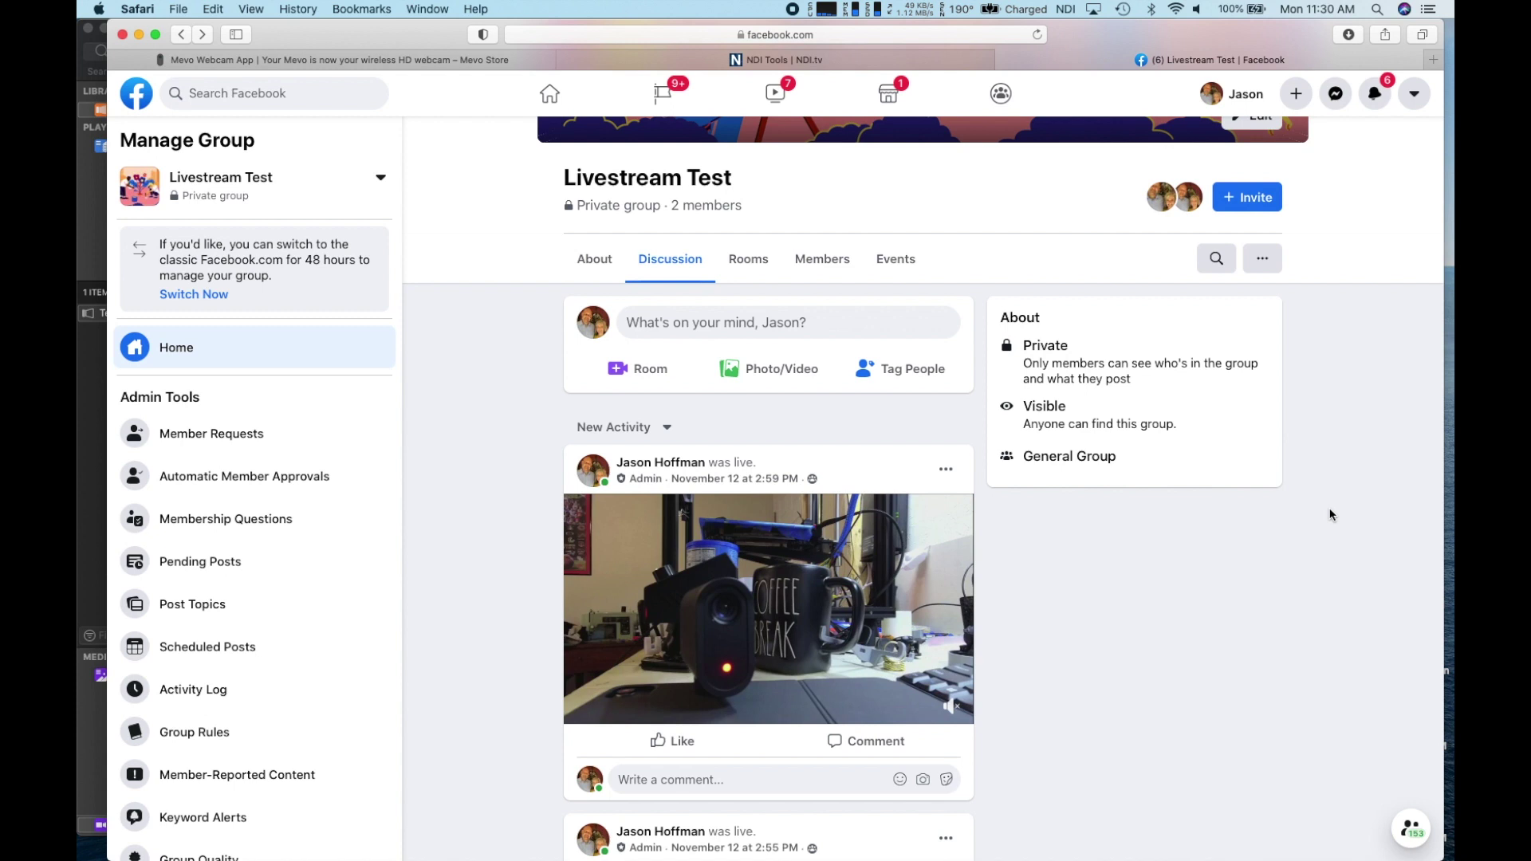
click(761, 319)
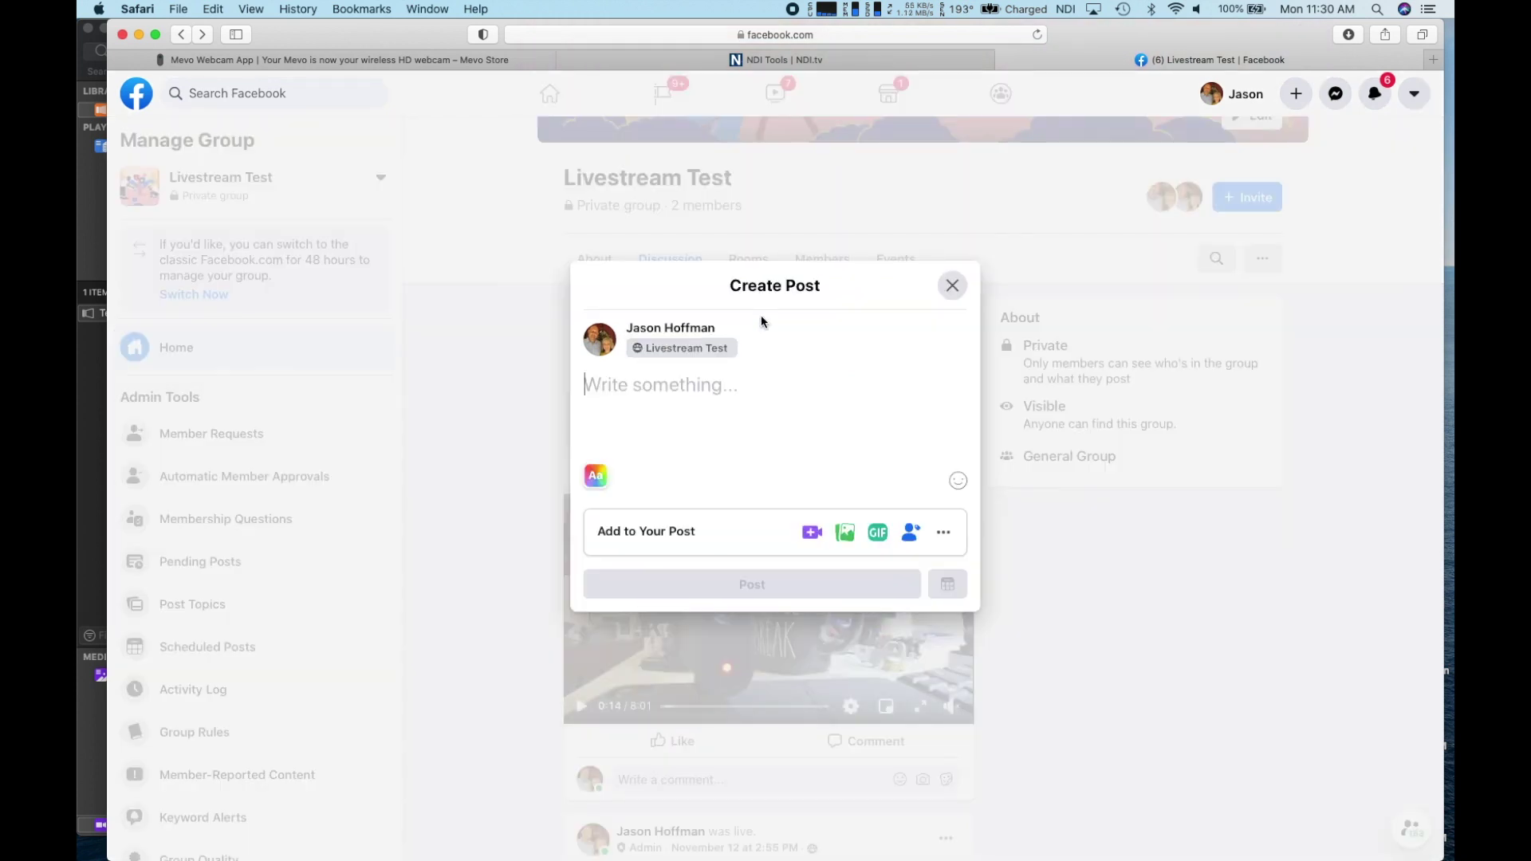
click(944, 534)
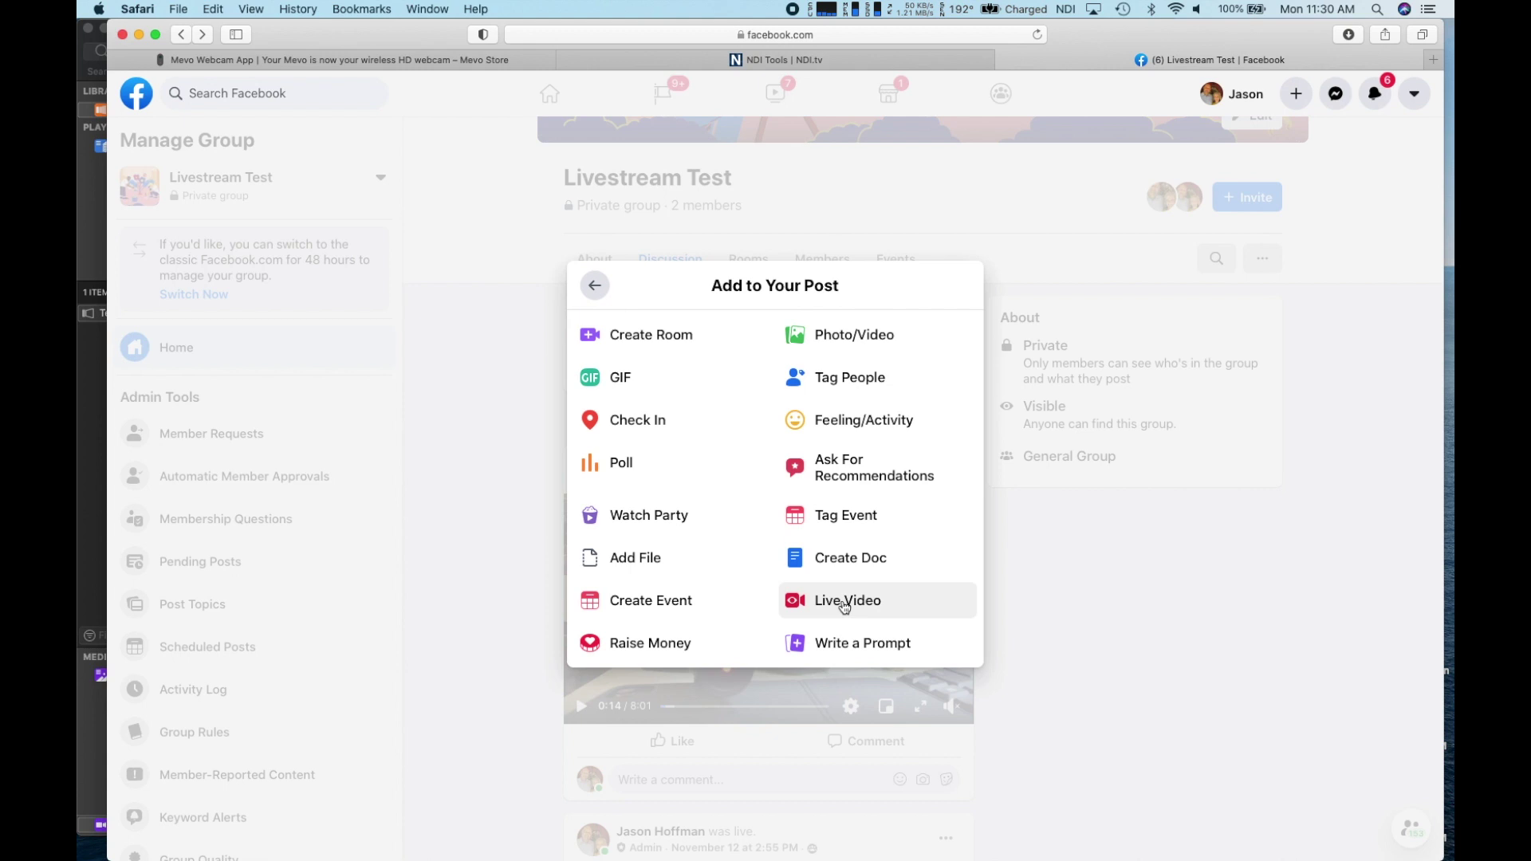
click(844, 607)
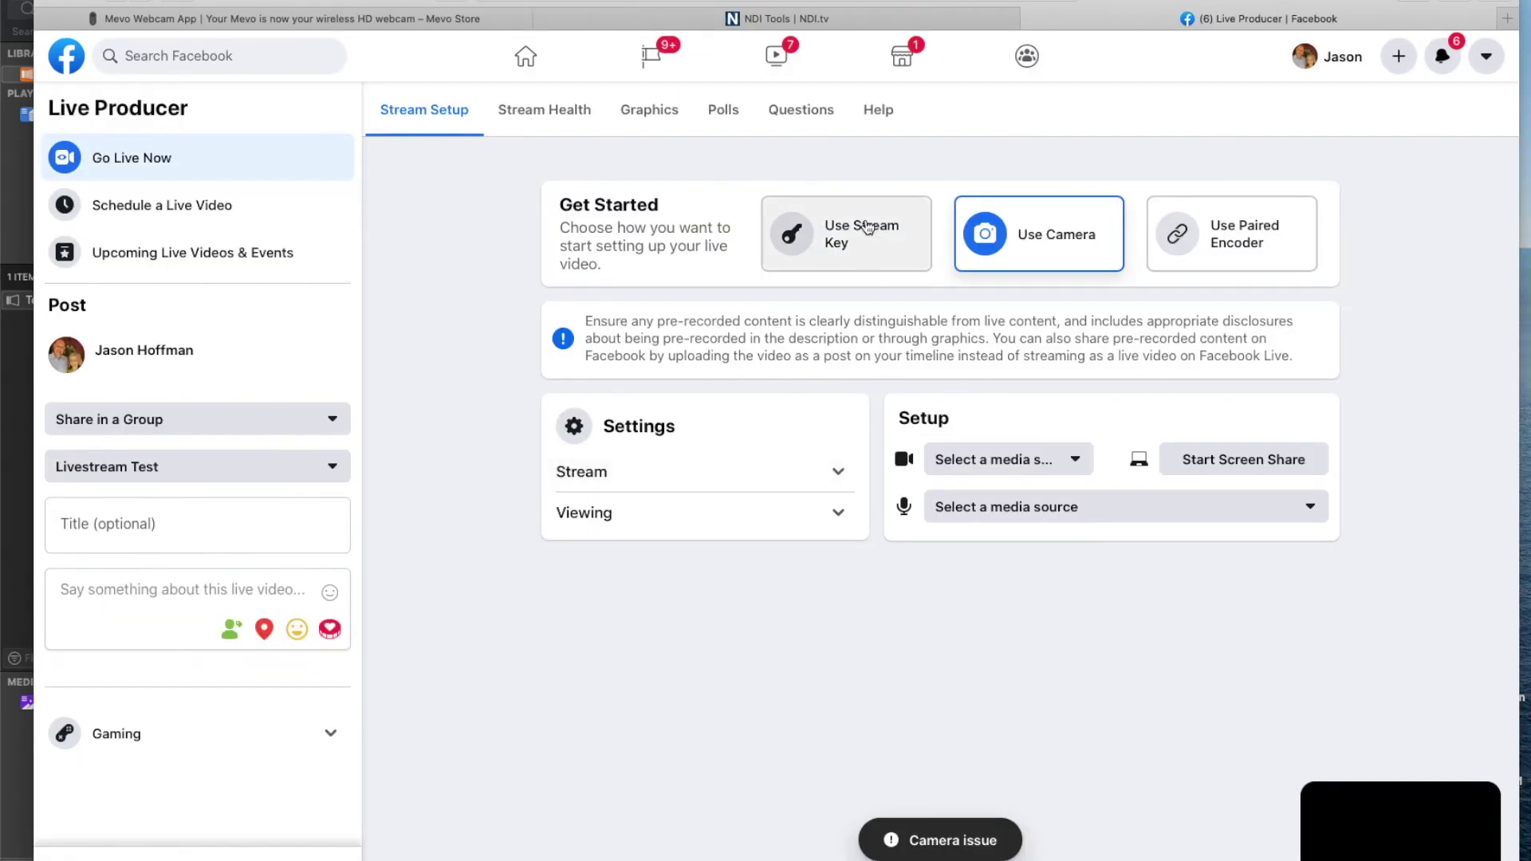
click(859, 242)
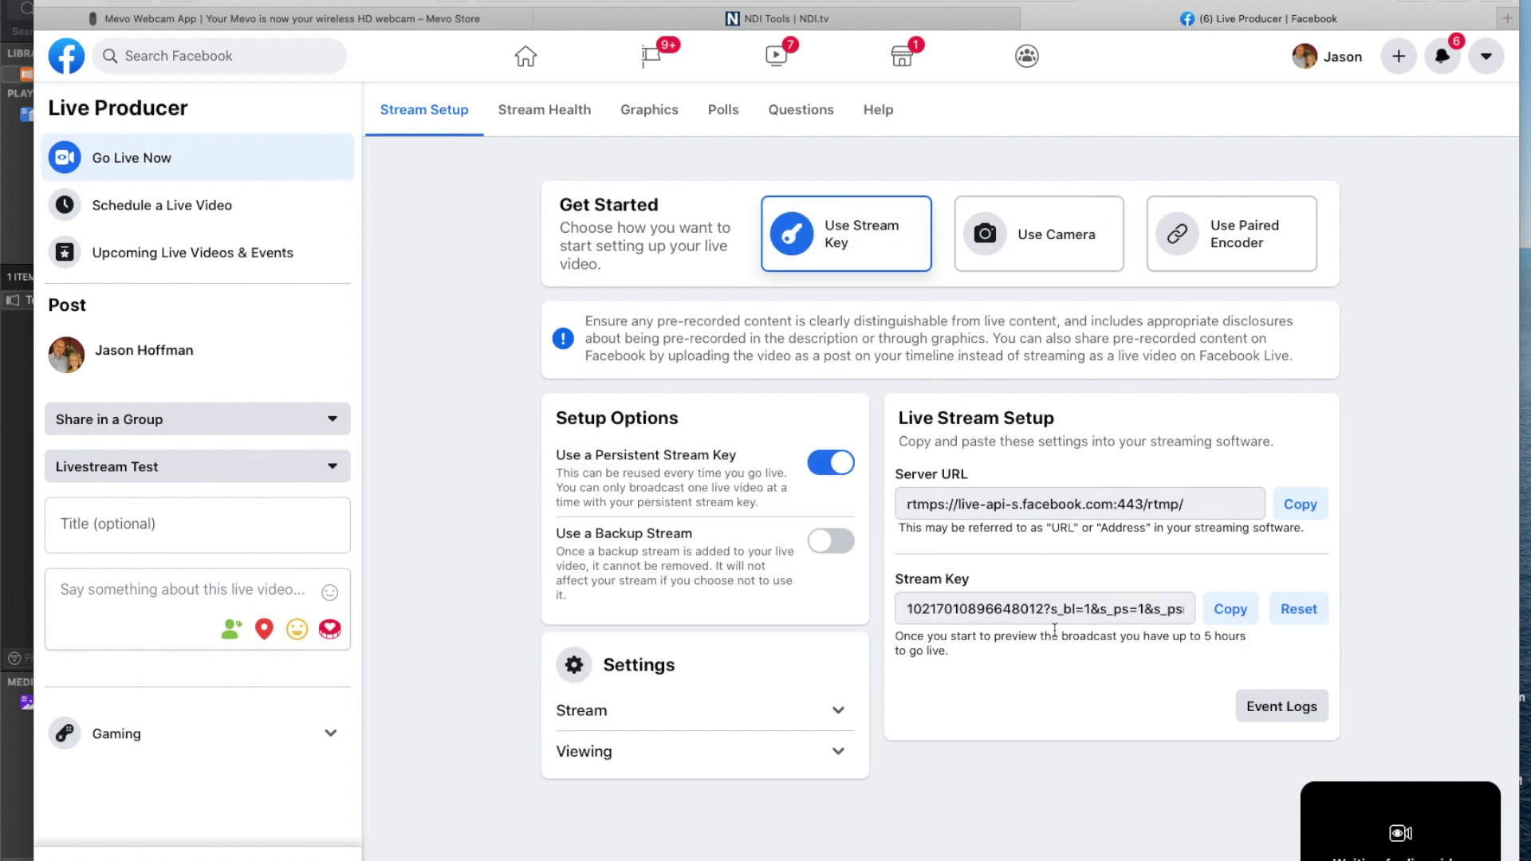
Step: Switch back to ProPresenter and start the capture to the RTMP destination
mouse_move(1392, 830)
click(1102, 850)
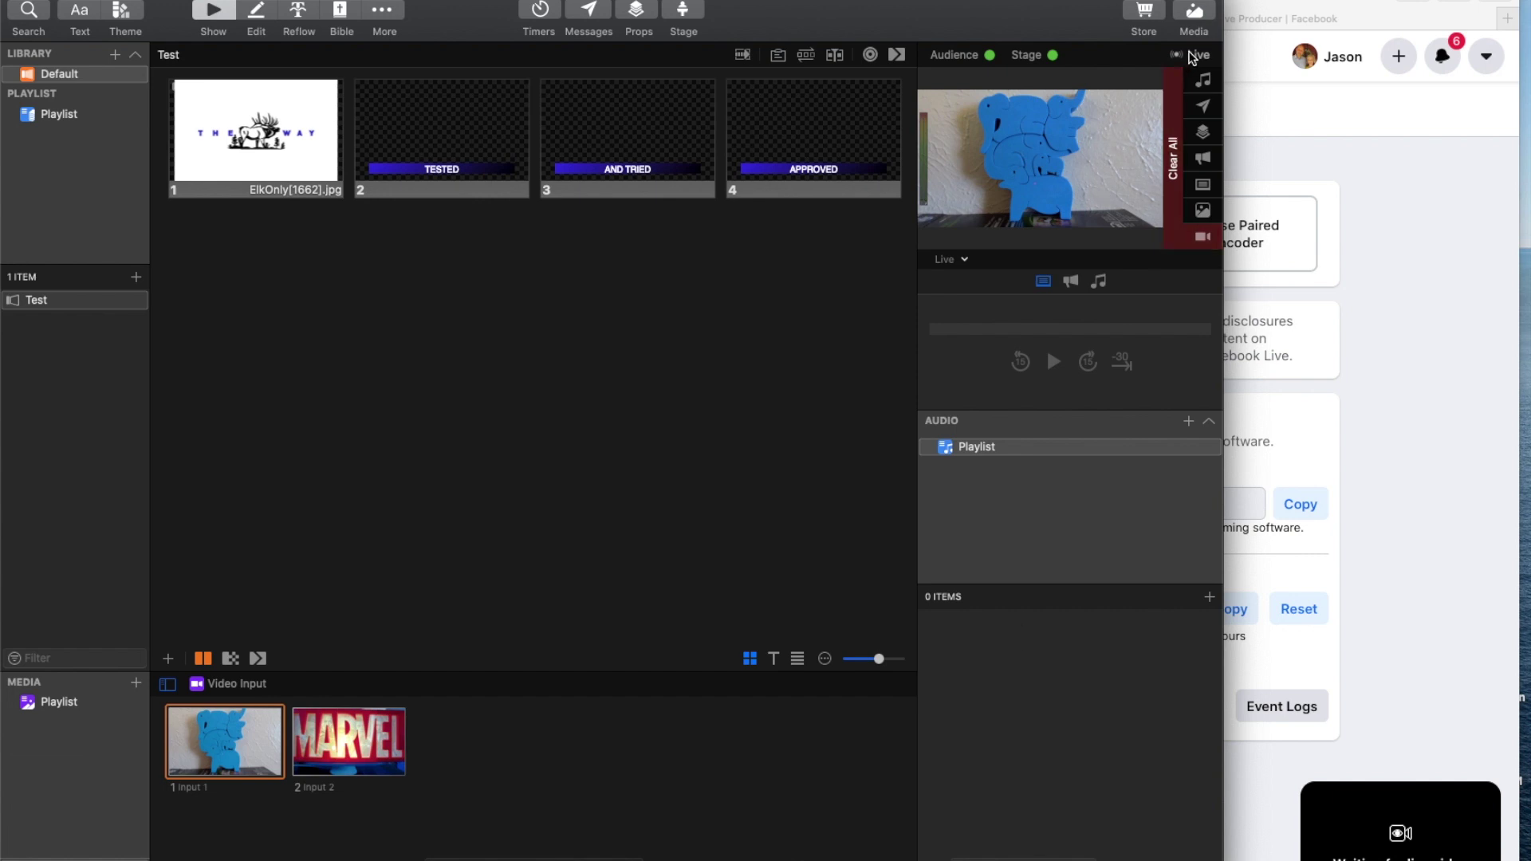
click(1191, 56)
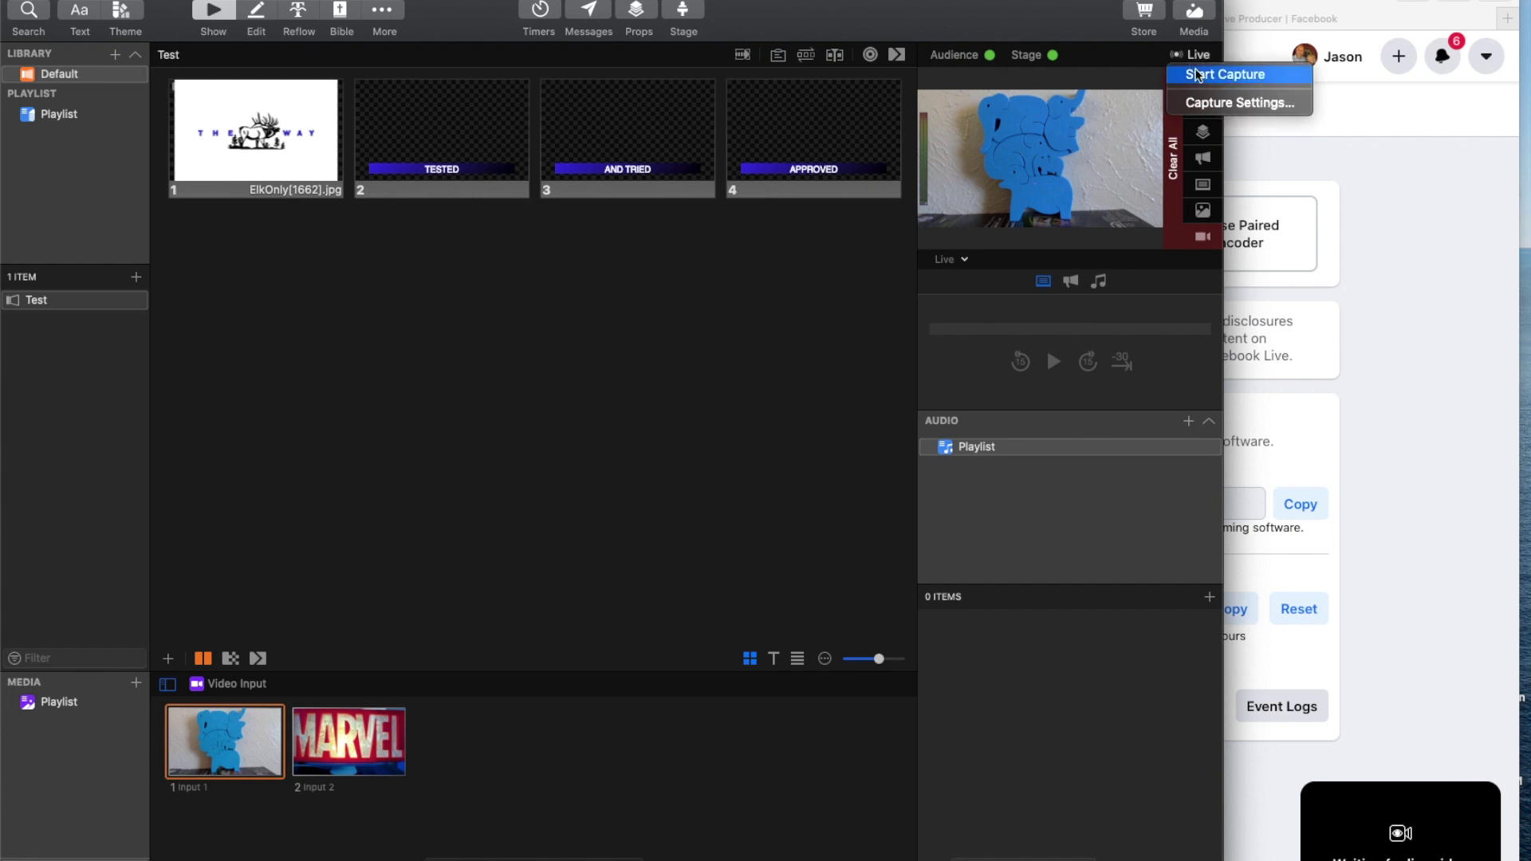
click(1200, 73)
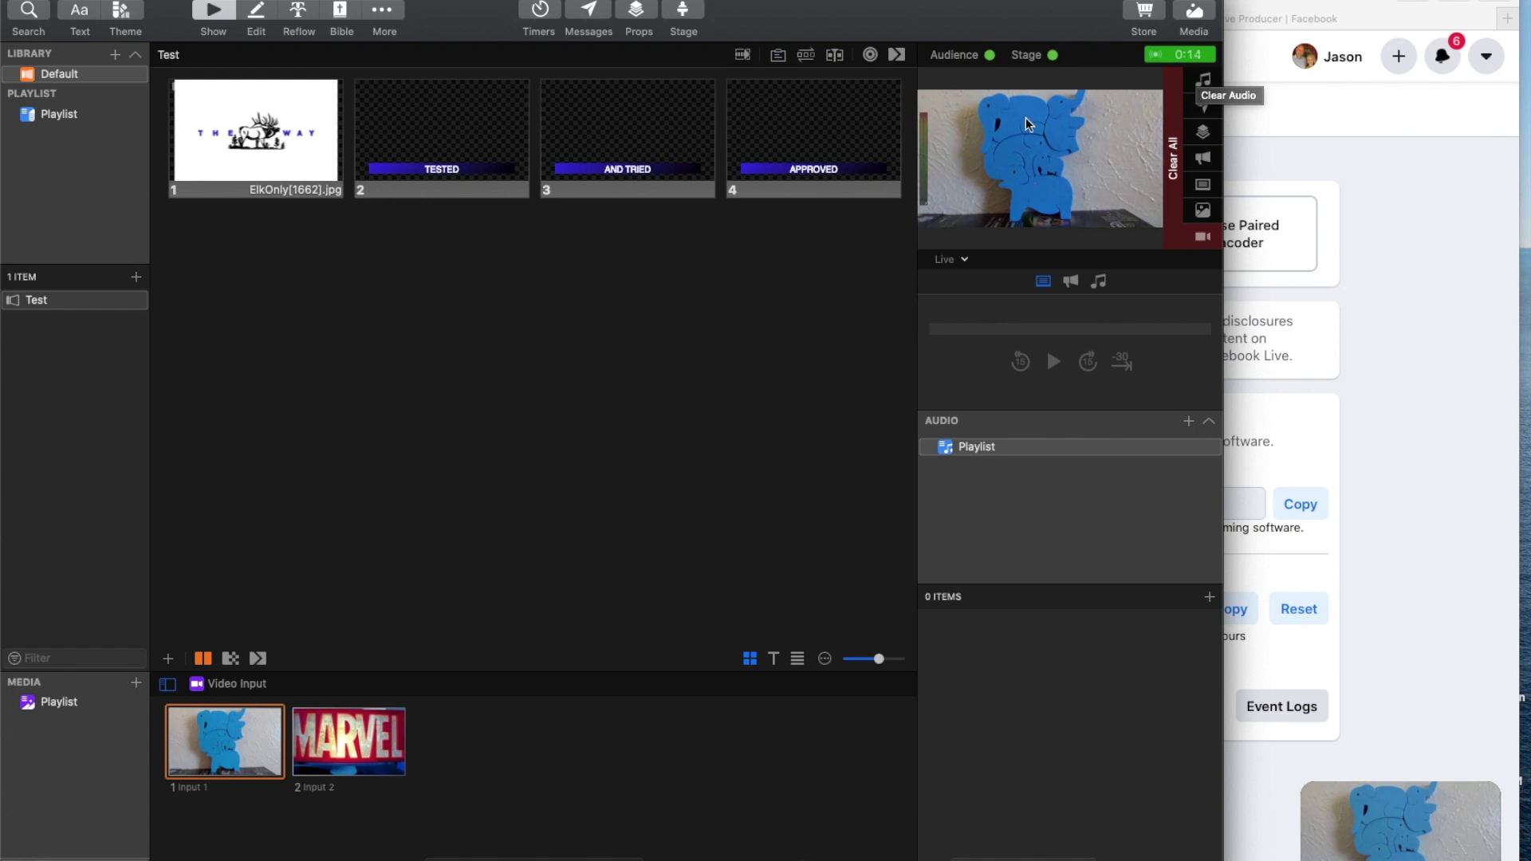
Step: Send the Input 2 camera to the Live output during the stream, and stop the capture
click(368, 730)
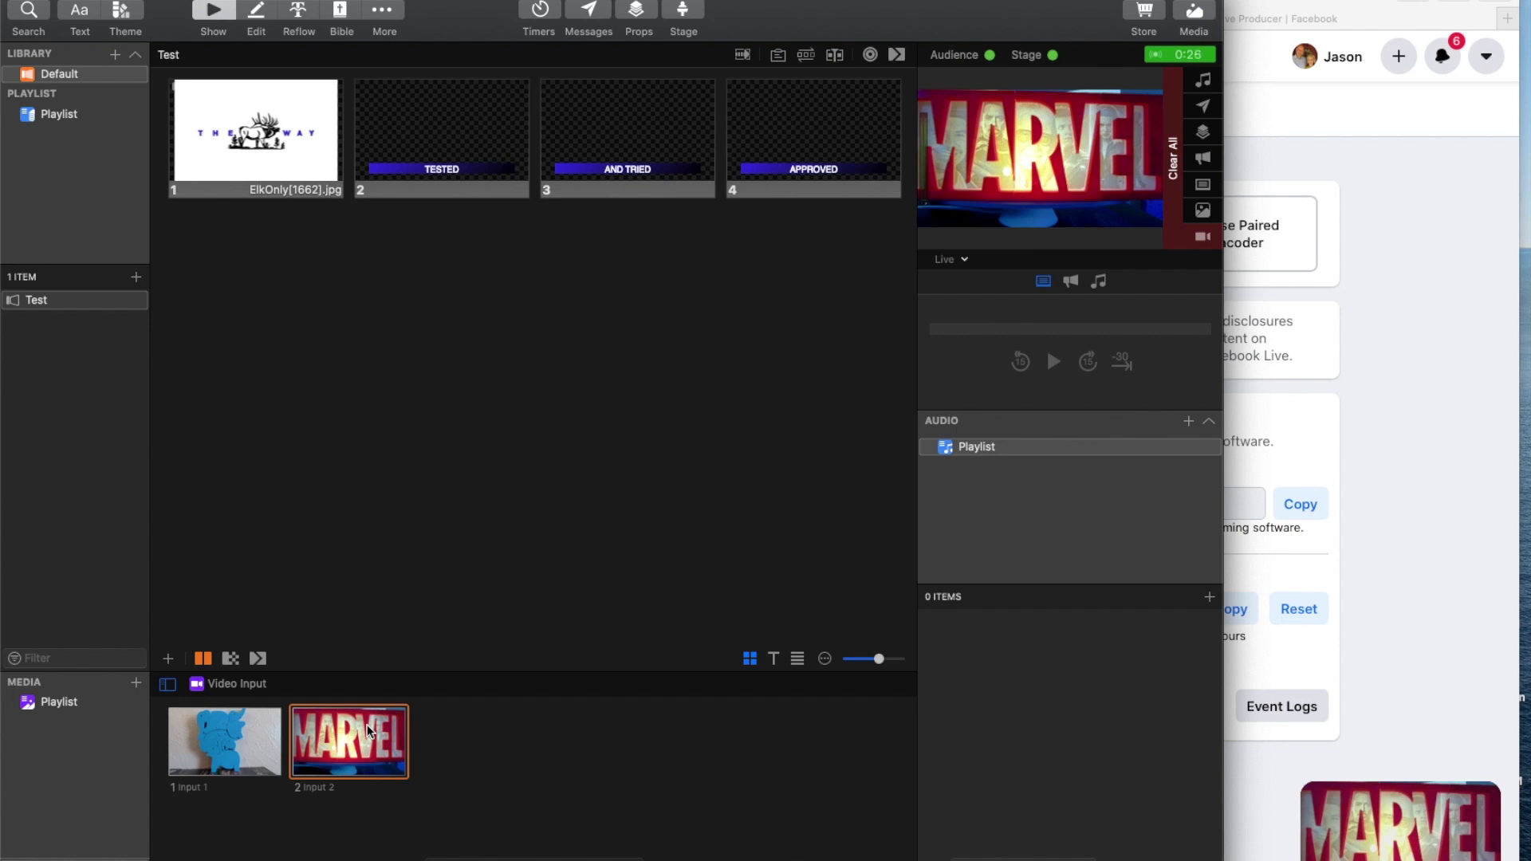
click(1180, 54)
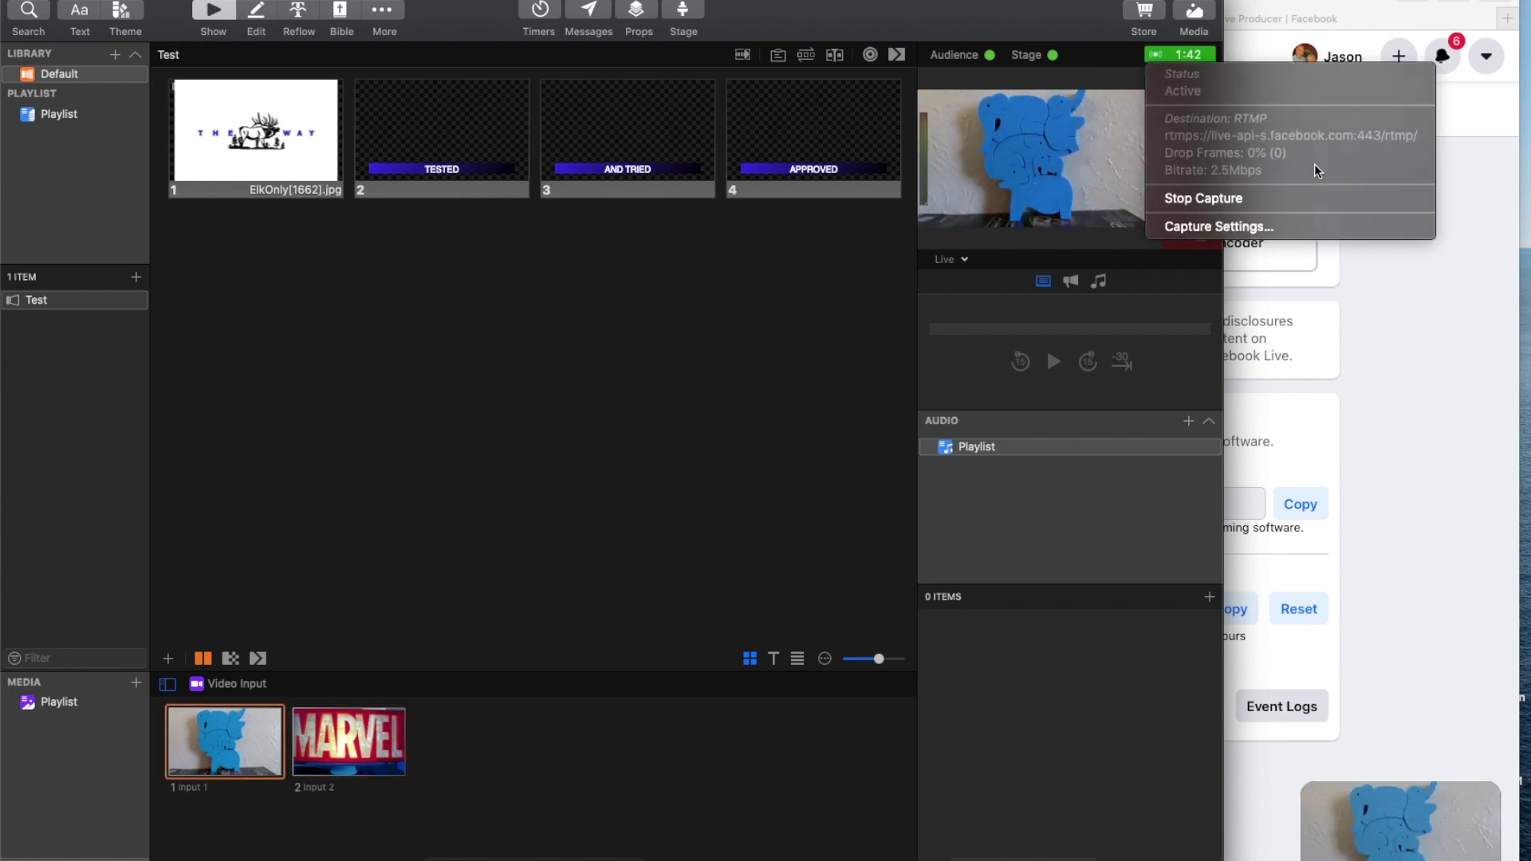
click(1229, 204)
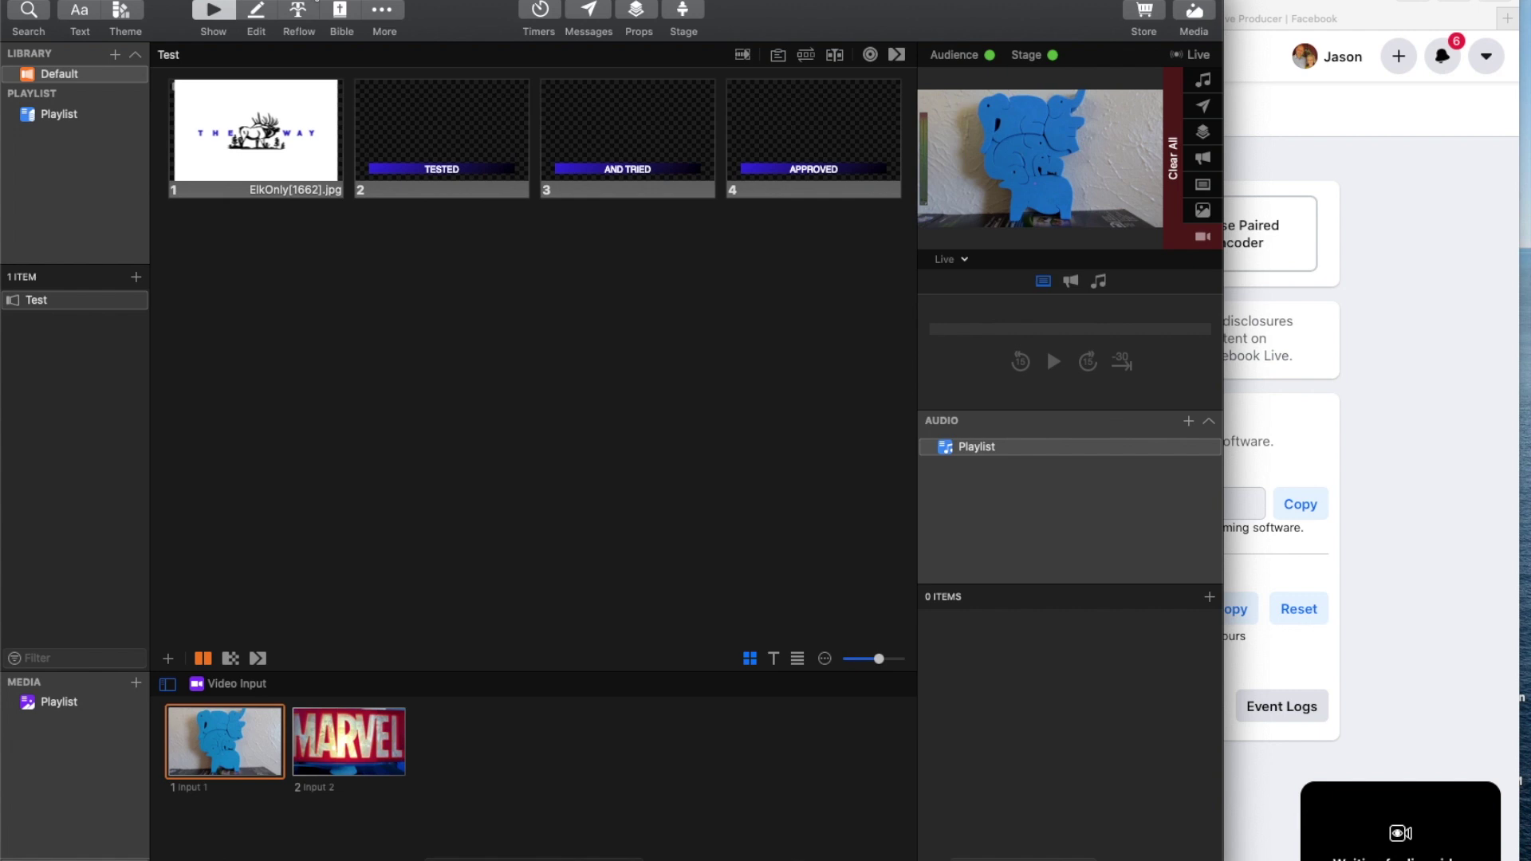
Step: Set the capture encoding to 720p60 (6 Mbps) and start the capture again
click(343, 1)
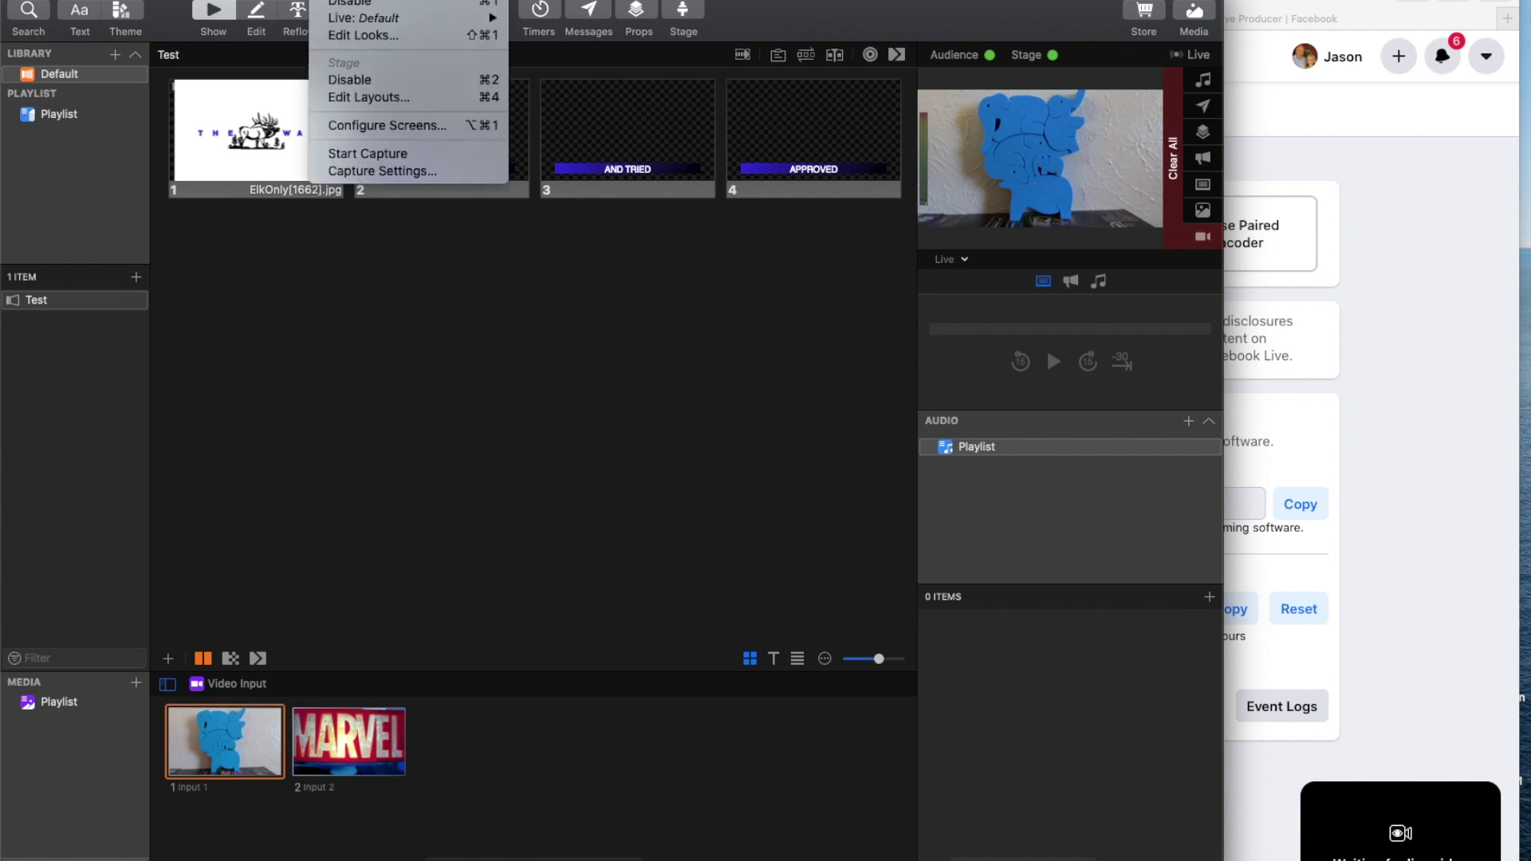
click(380, 172)
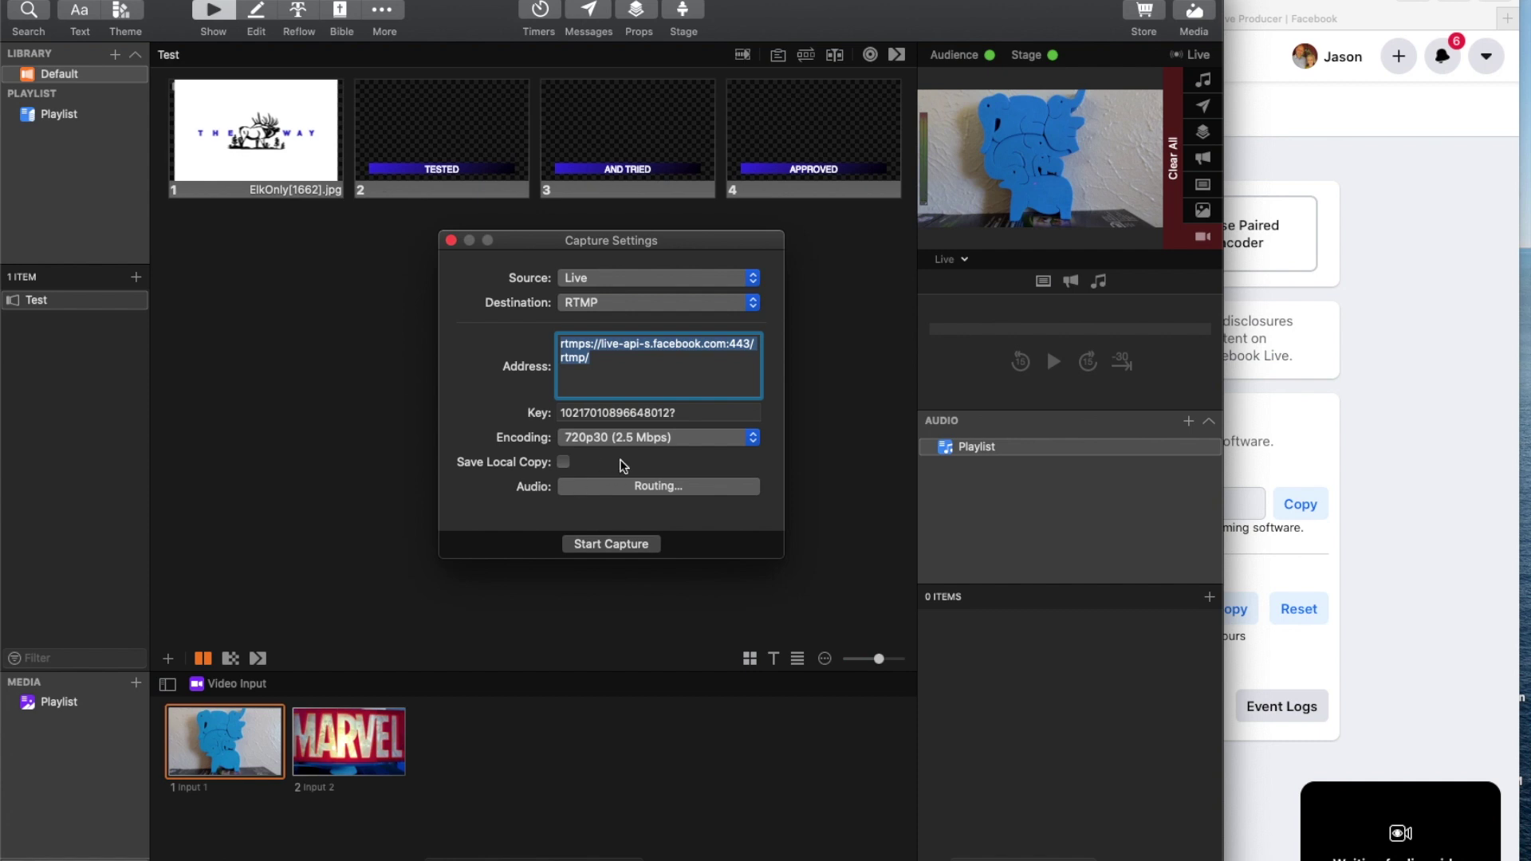
click(659, 438)
click(666, 471)
click(612, 544)
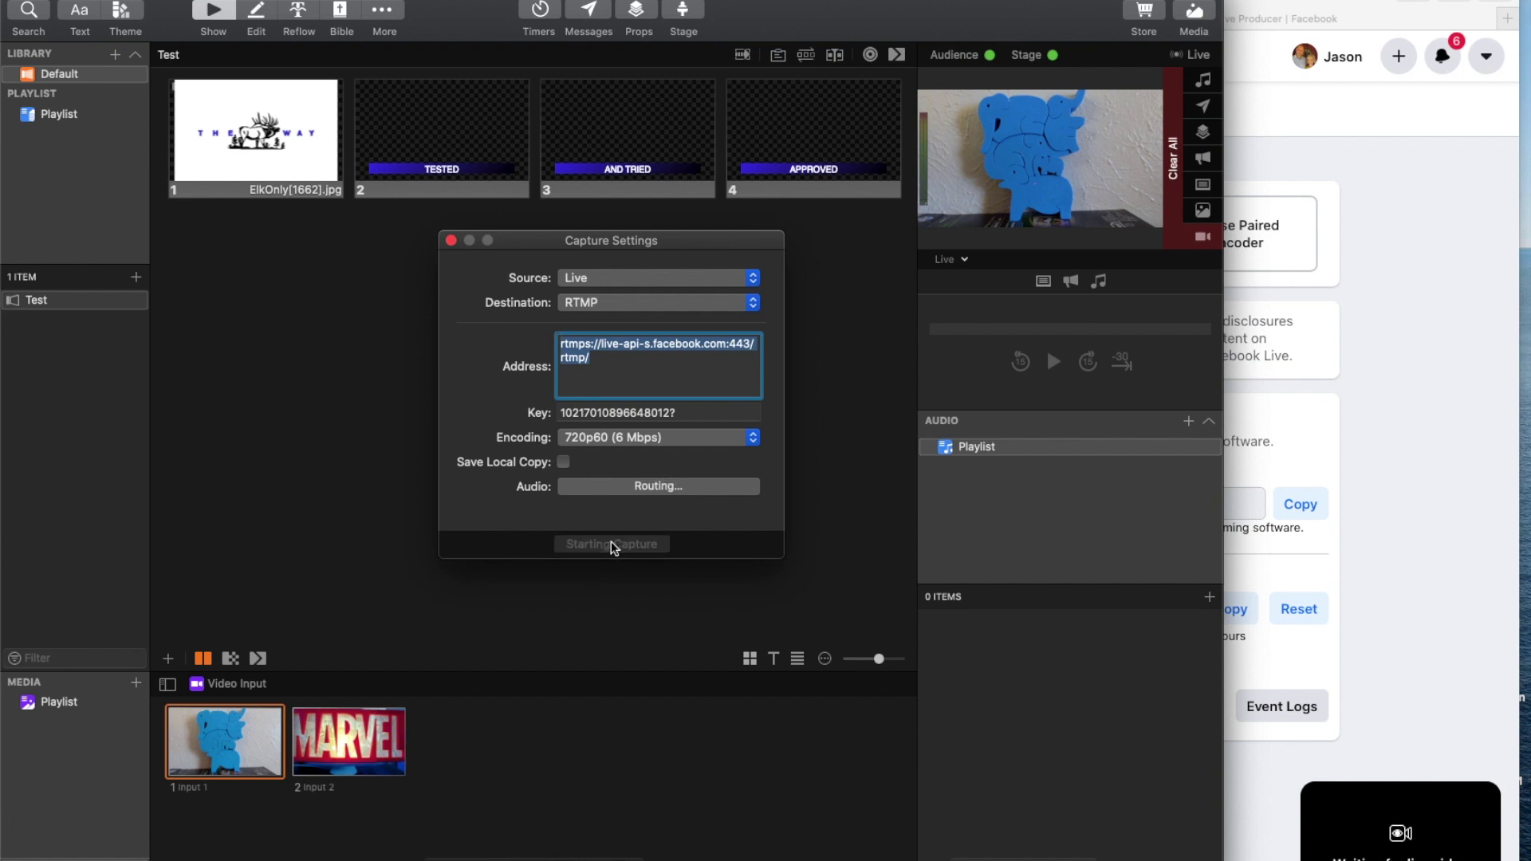
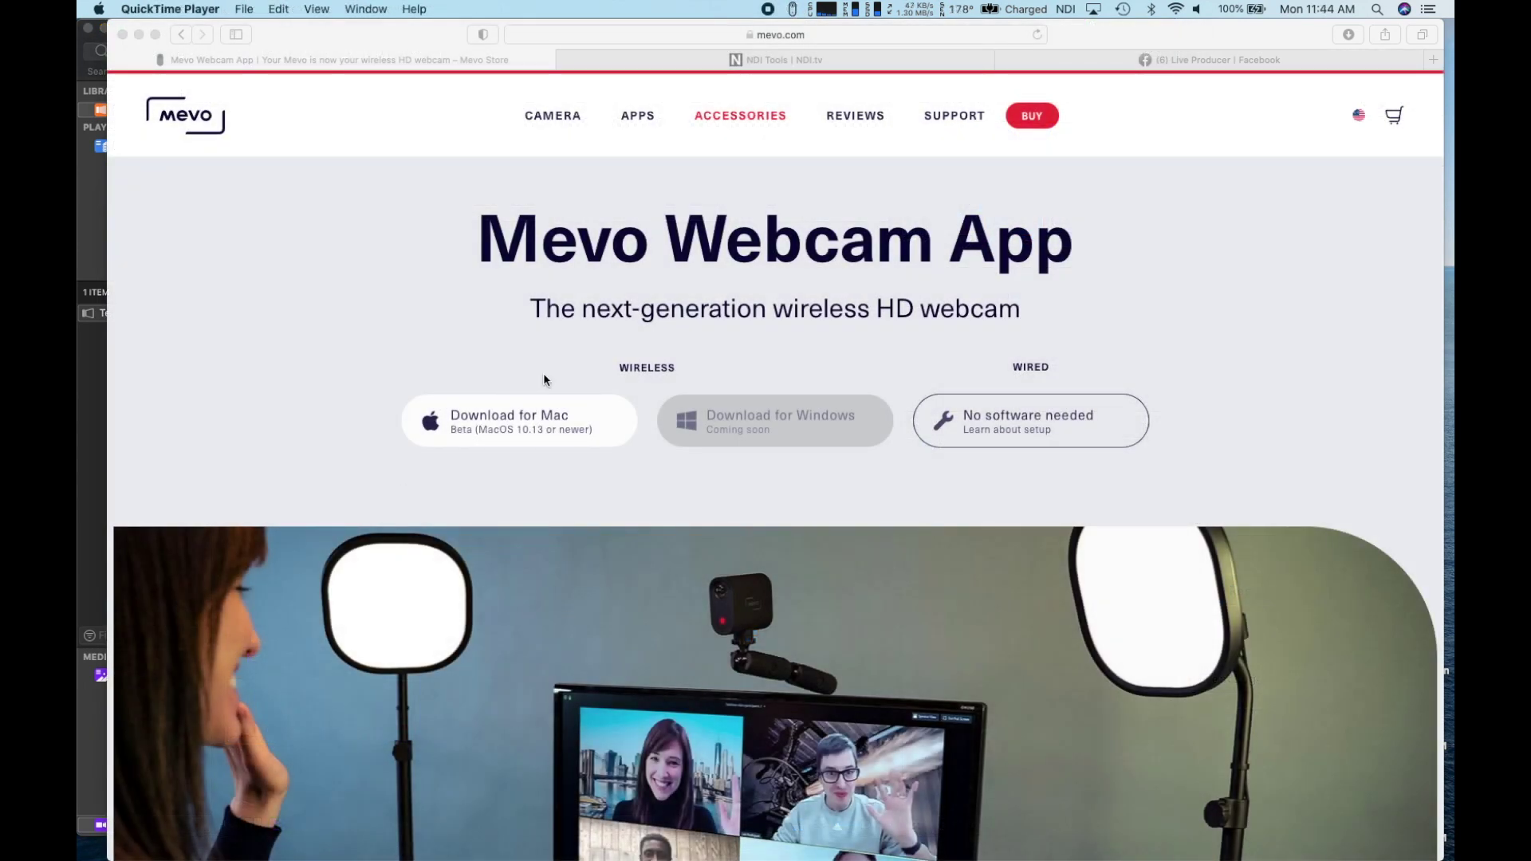
Step: Review the Mevo Webcam App page in Safari for its download options and compatible software
click(548, 420)
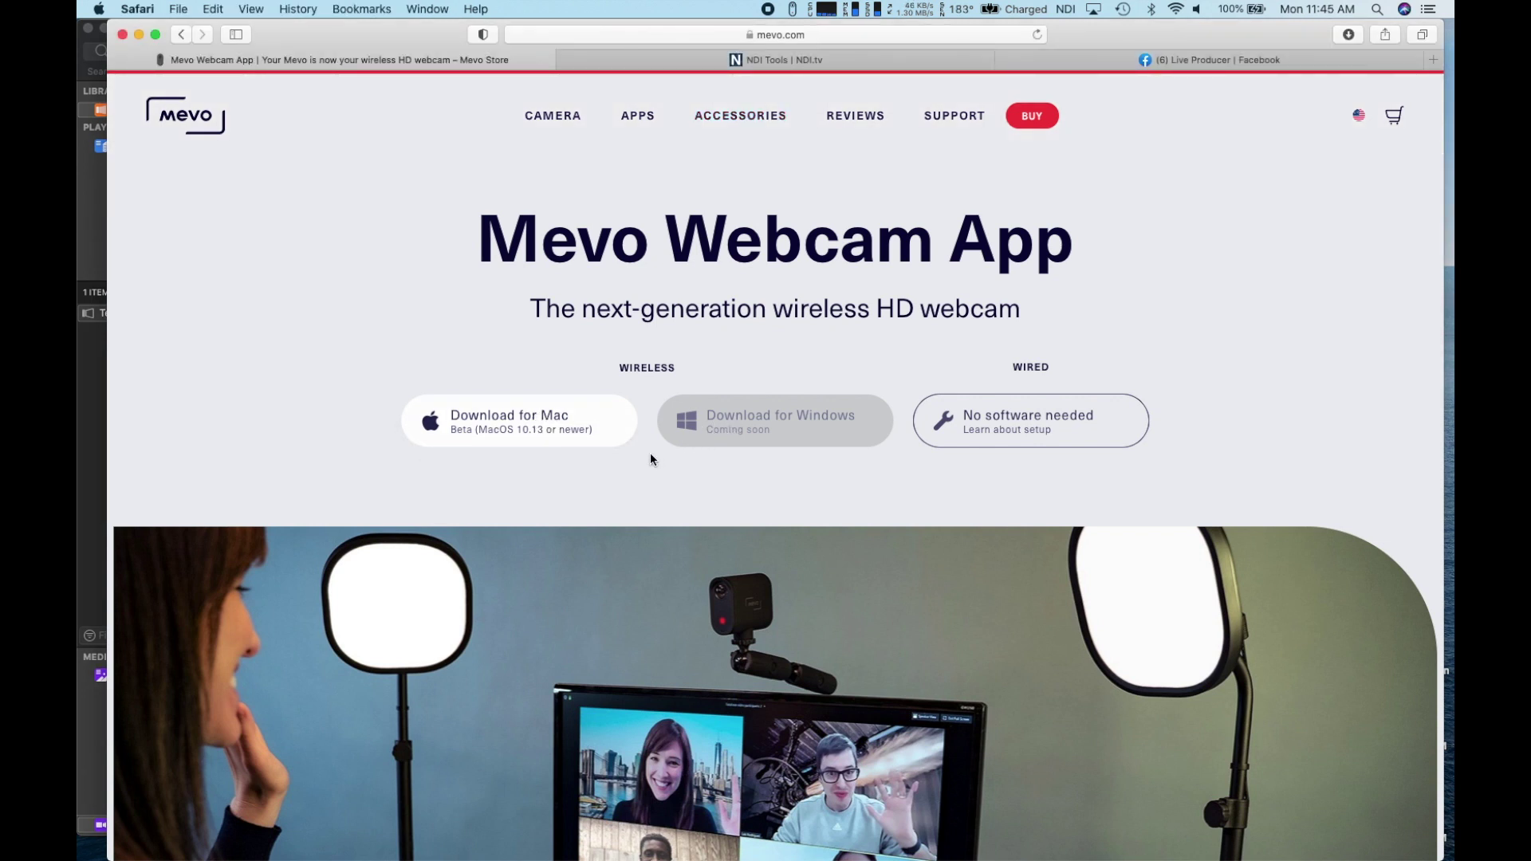
scroll(651, 459, down, 3)
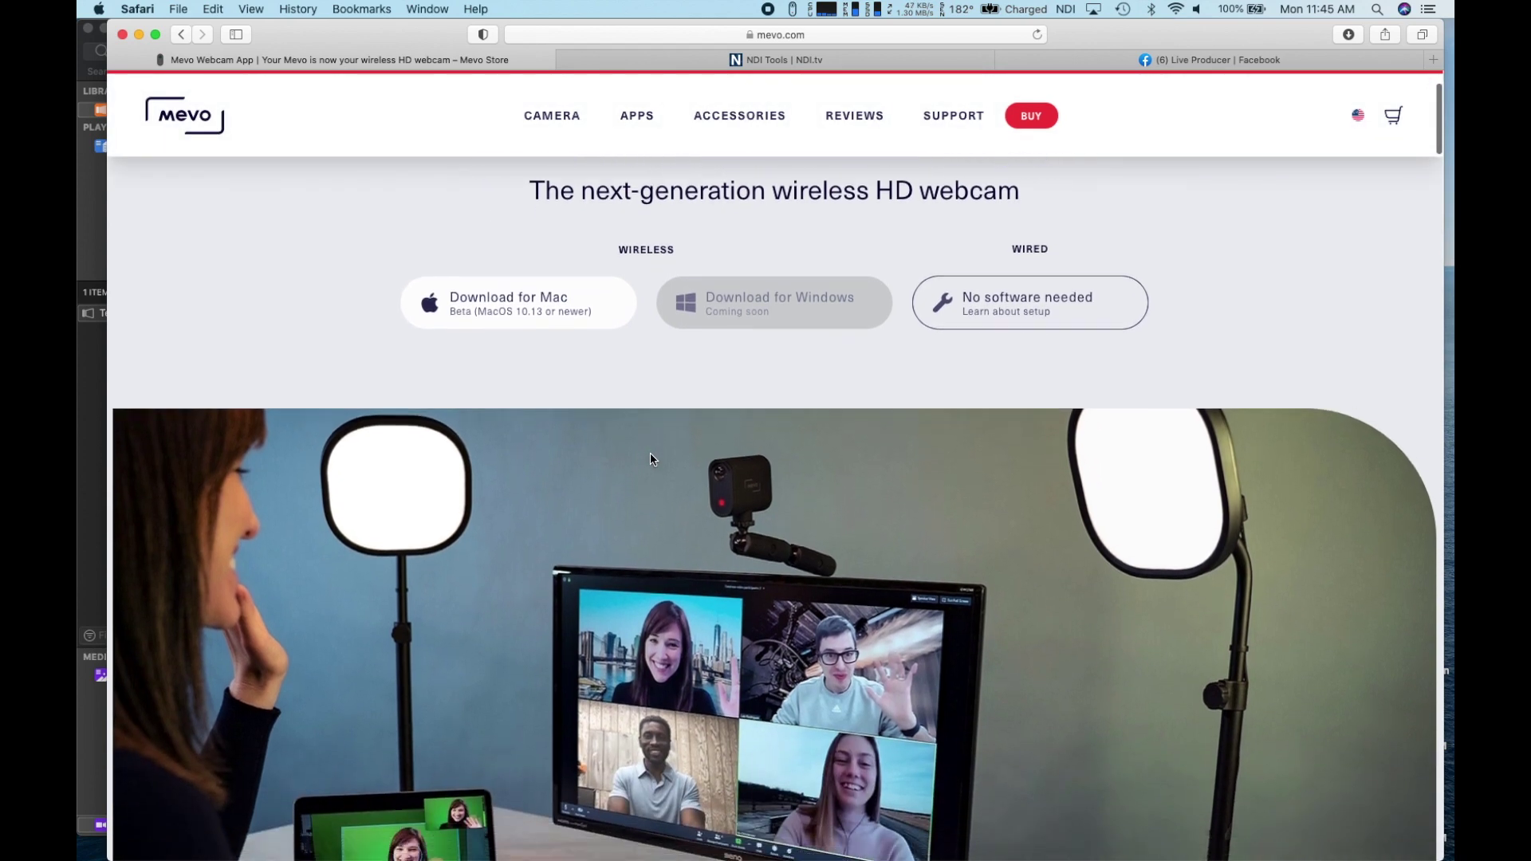
scroll(651, 459, down, 9)
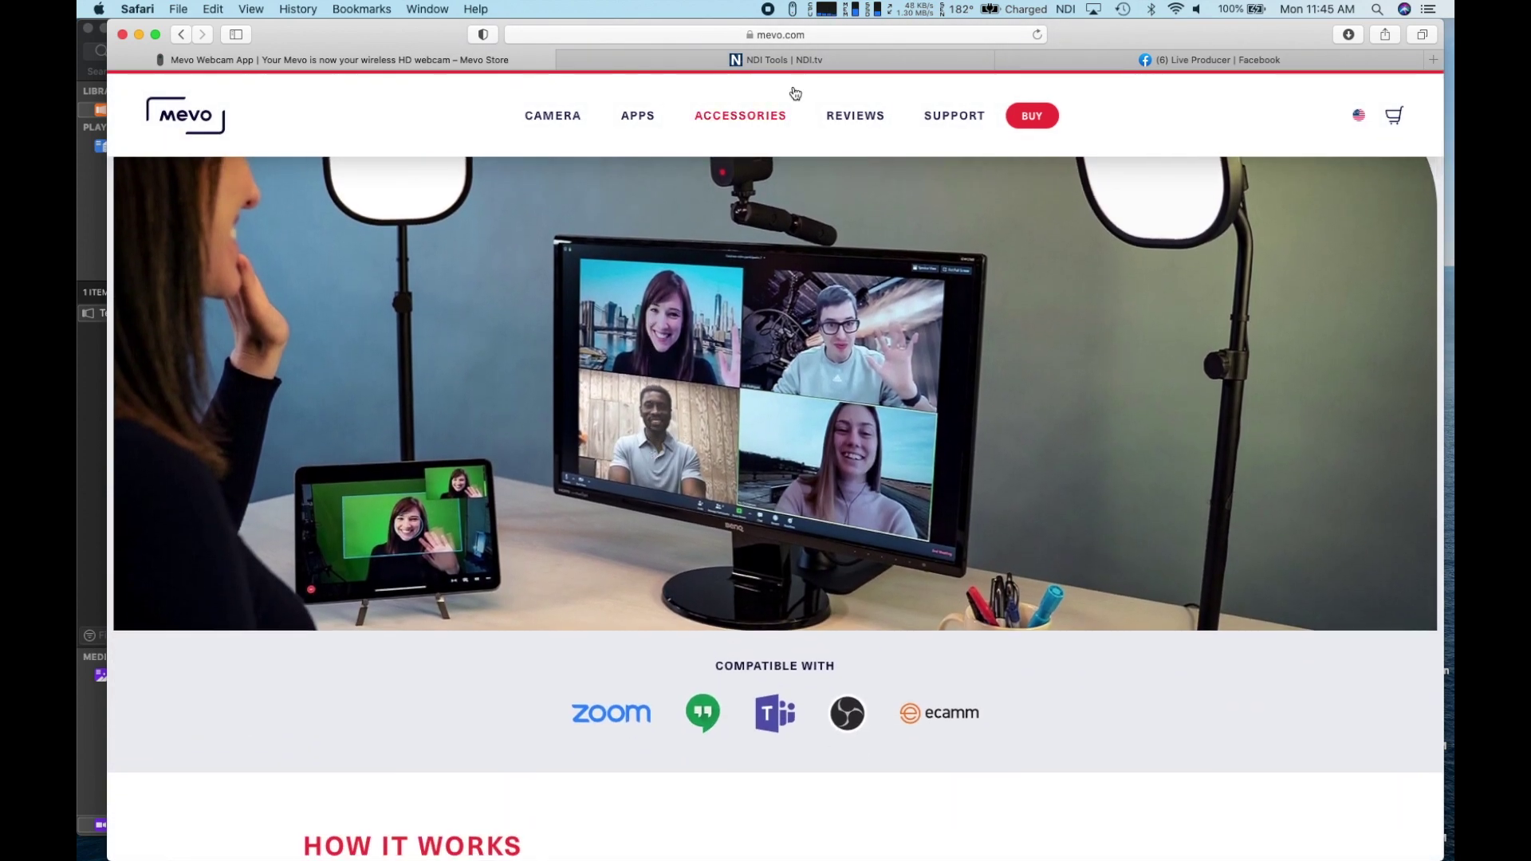
Step: Launch the Mevo Wireless Webcam application
mouse_move(434, 857)
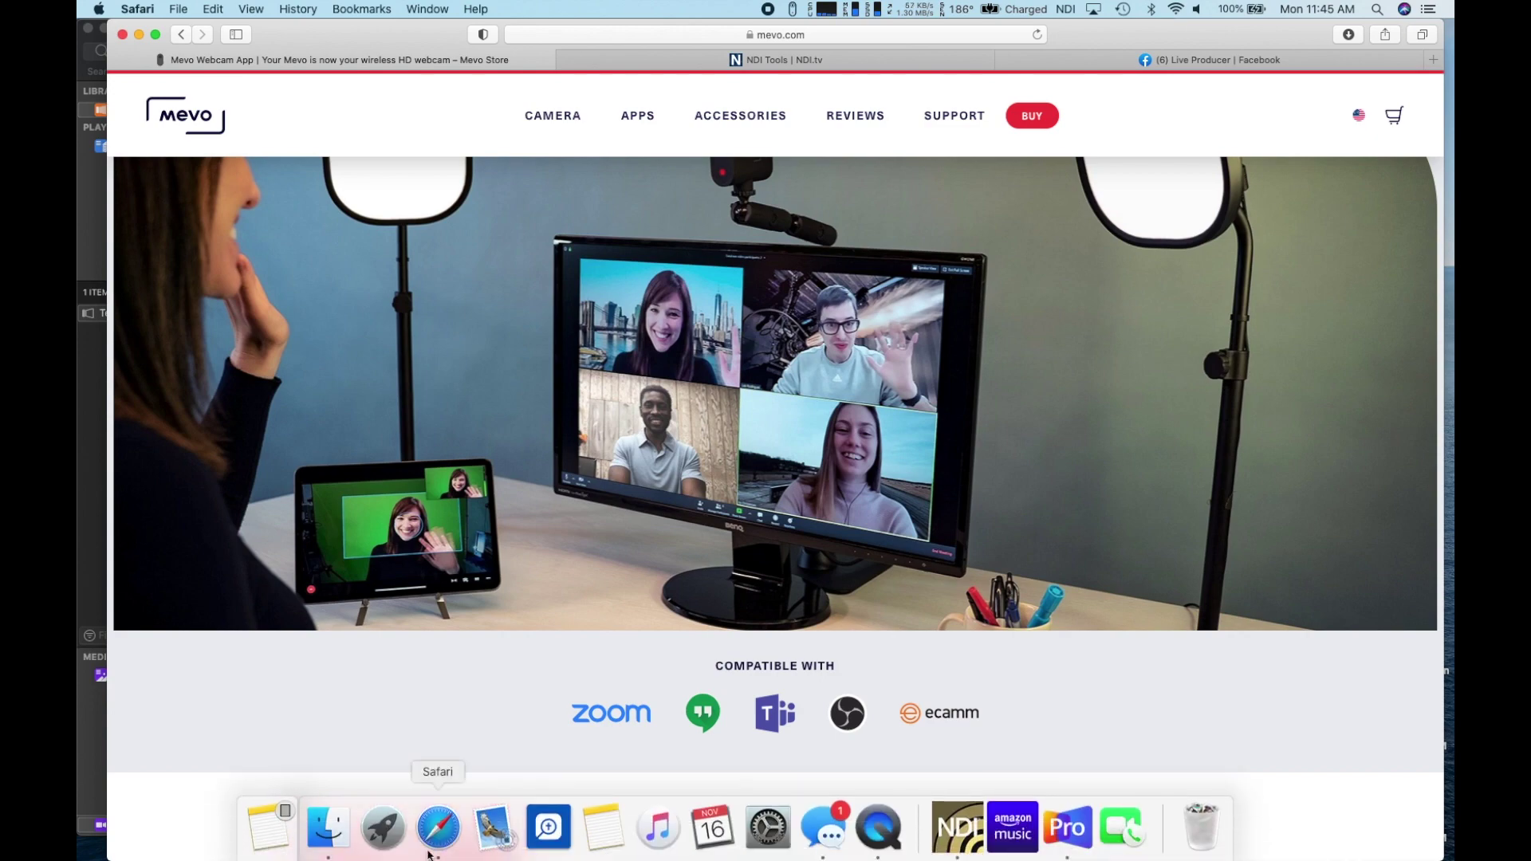
click(383, 828)
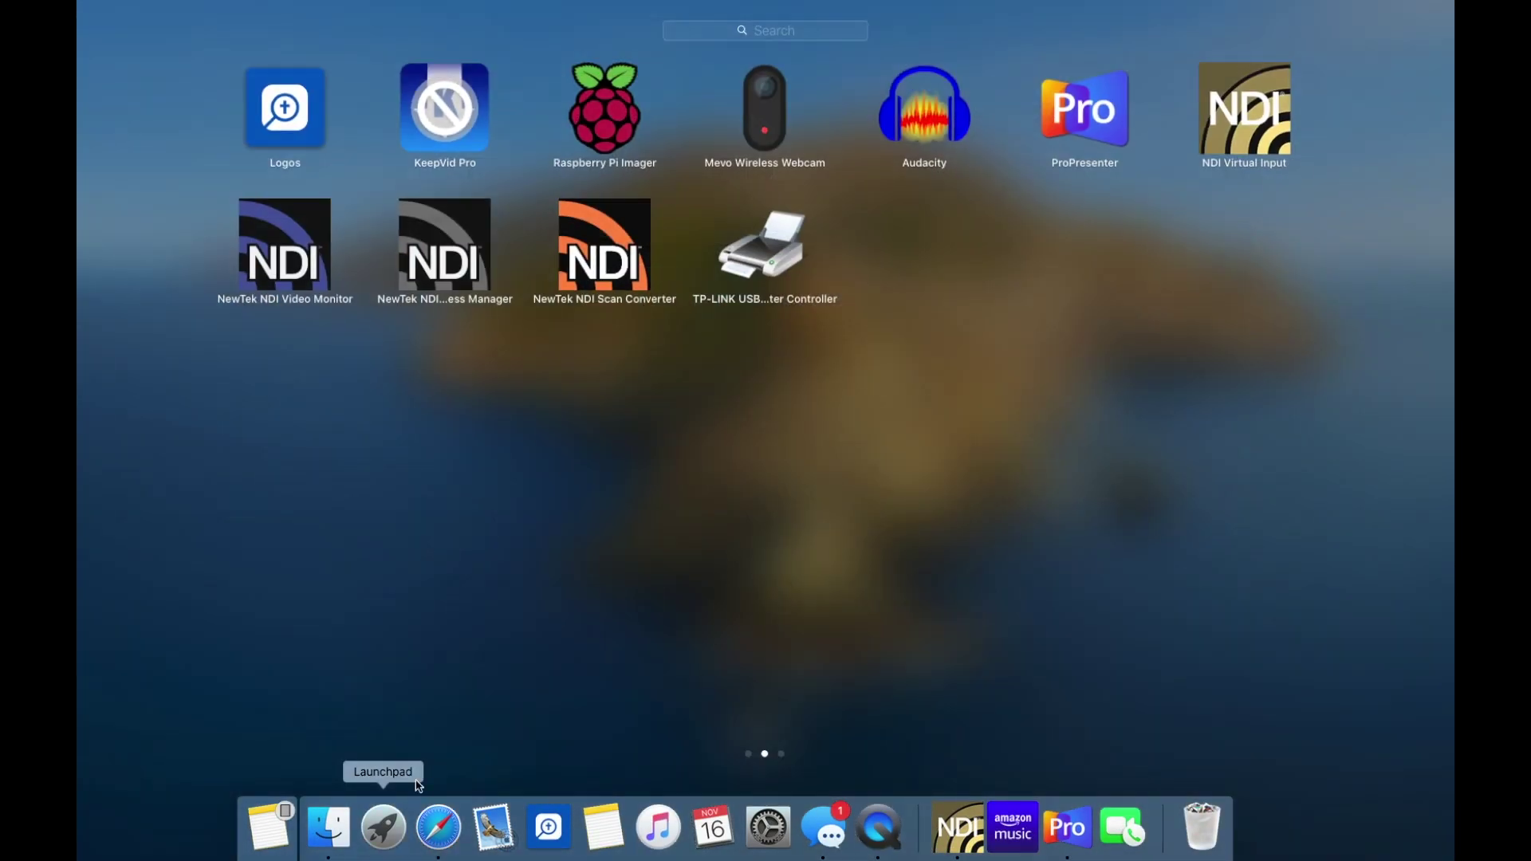
click(764, 110)
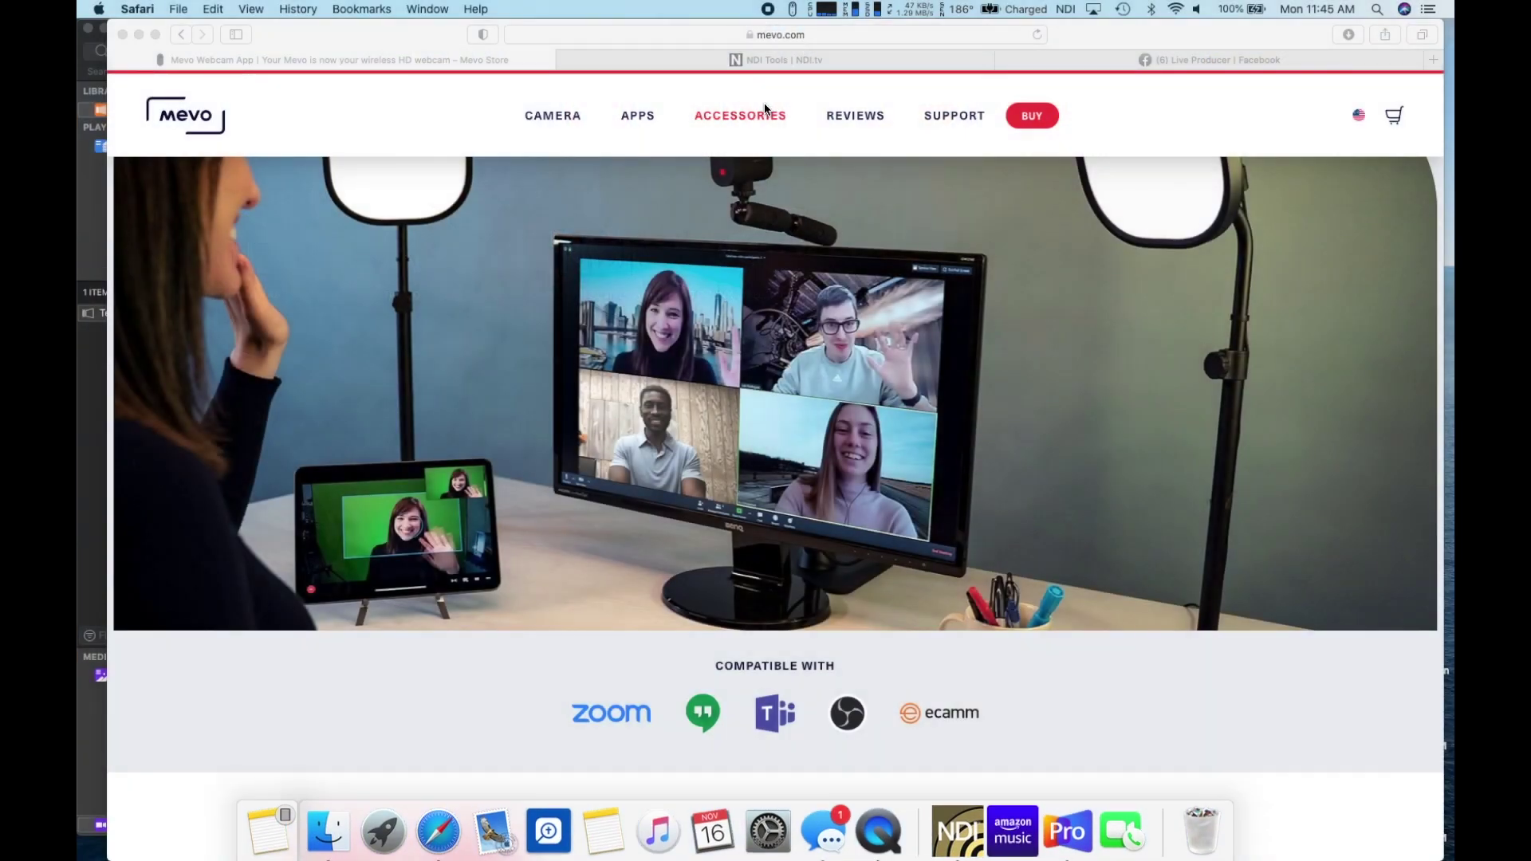
Step: Connect Mevo Wireless Webcam to the MevoPlus camera, entering the camera's password, and check the camera's connection status
click(792, 9)
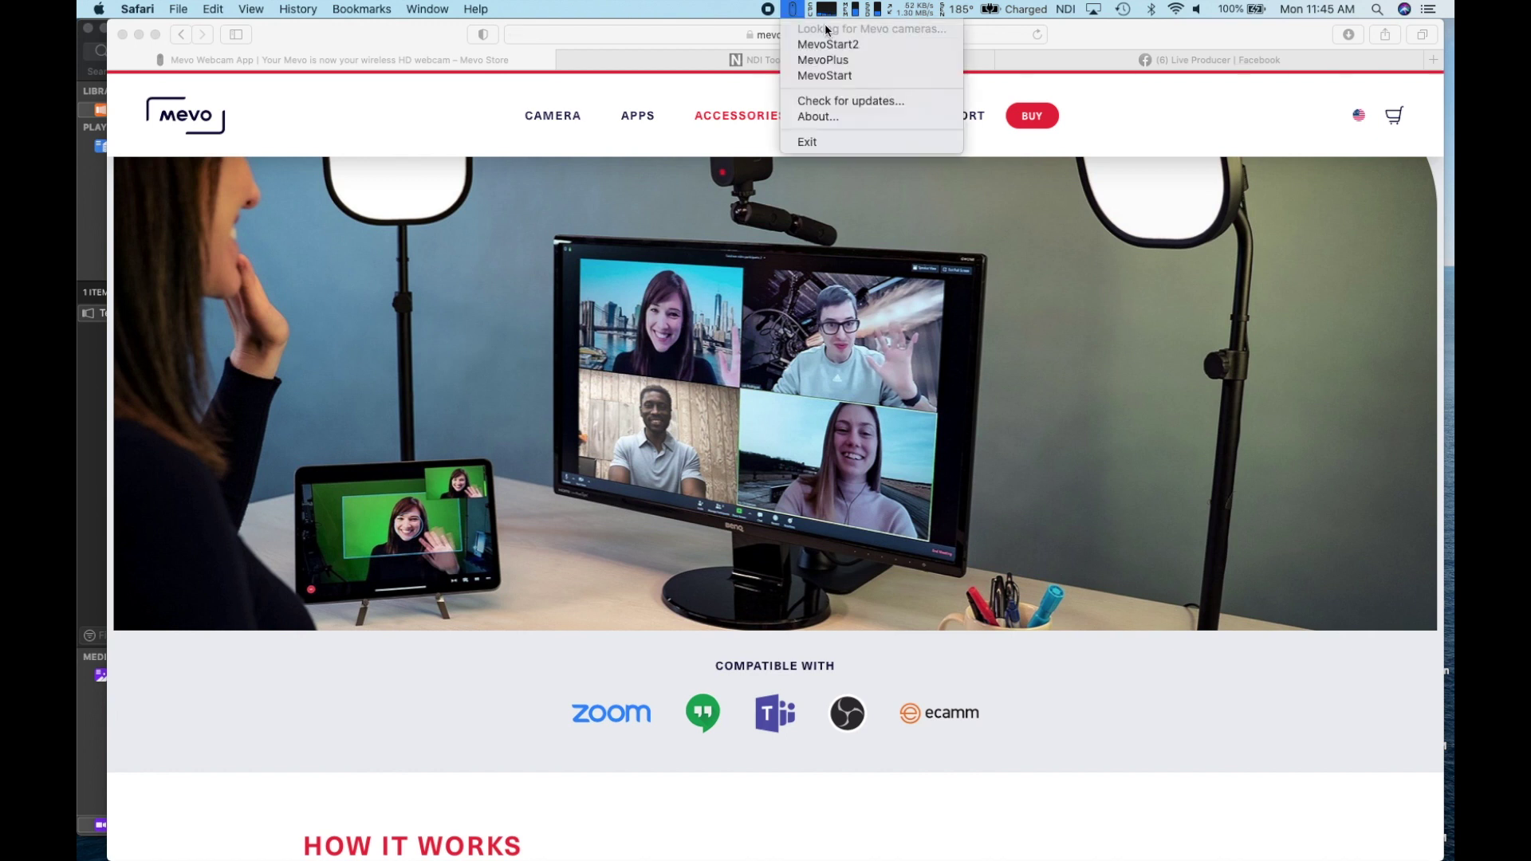
click(866, 63)
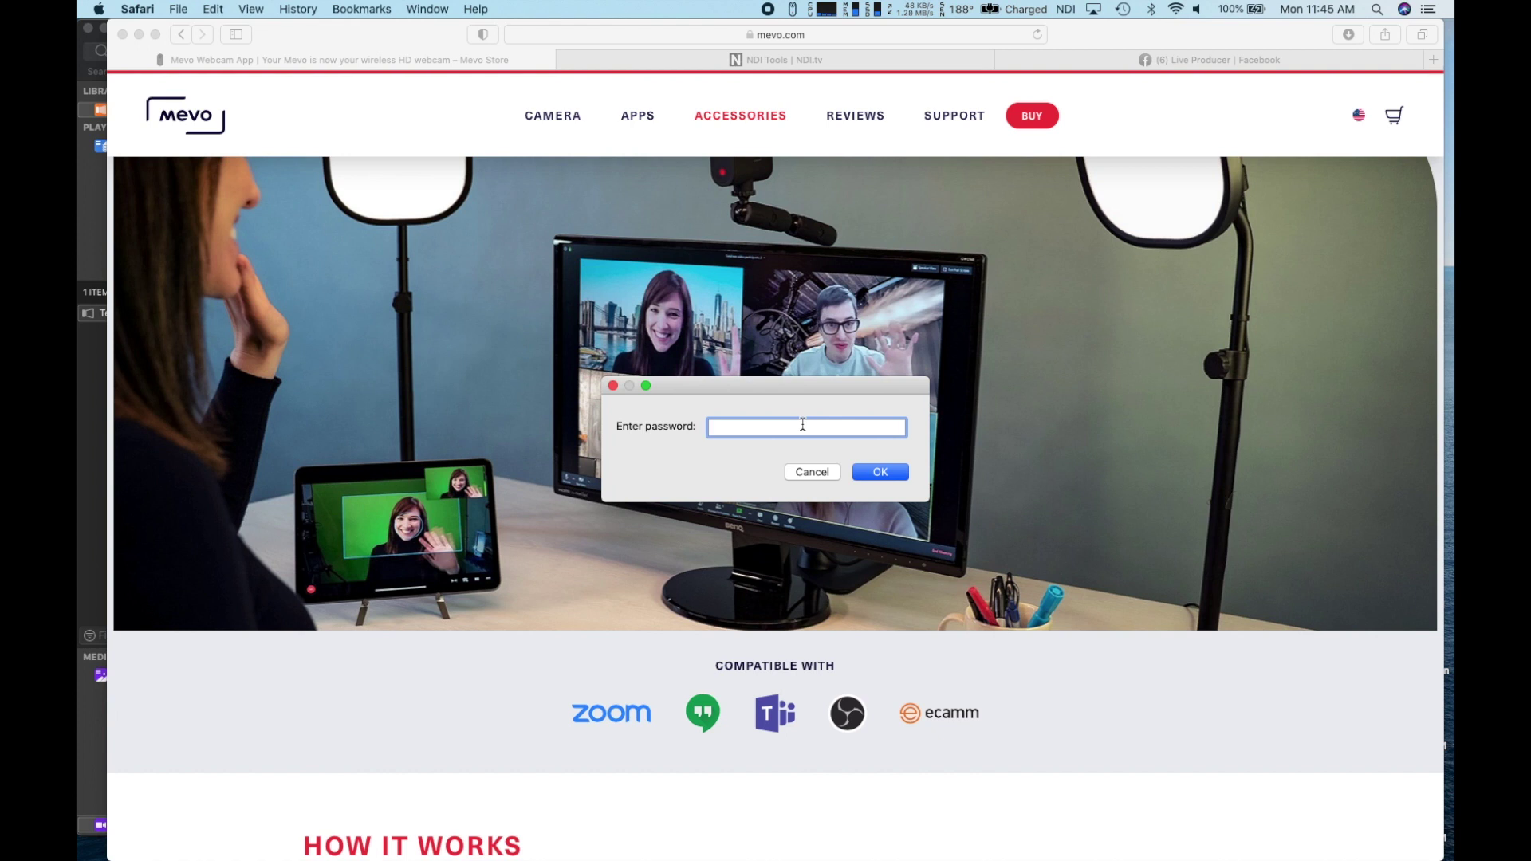
key(Return)
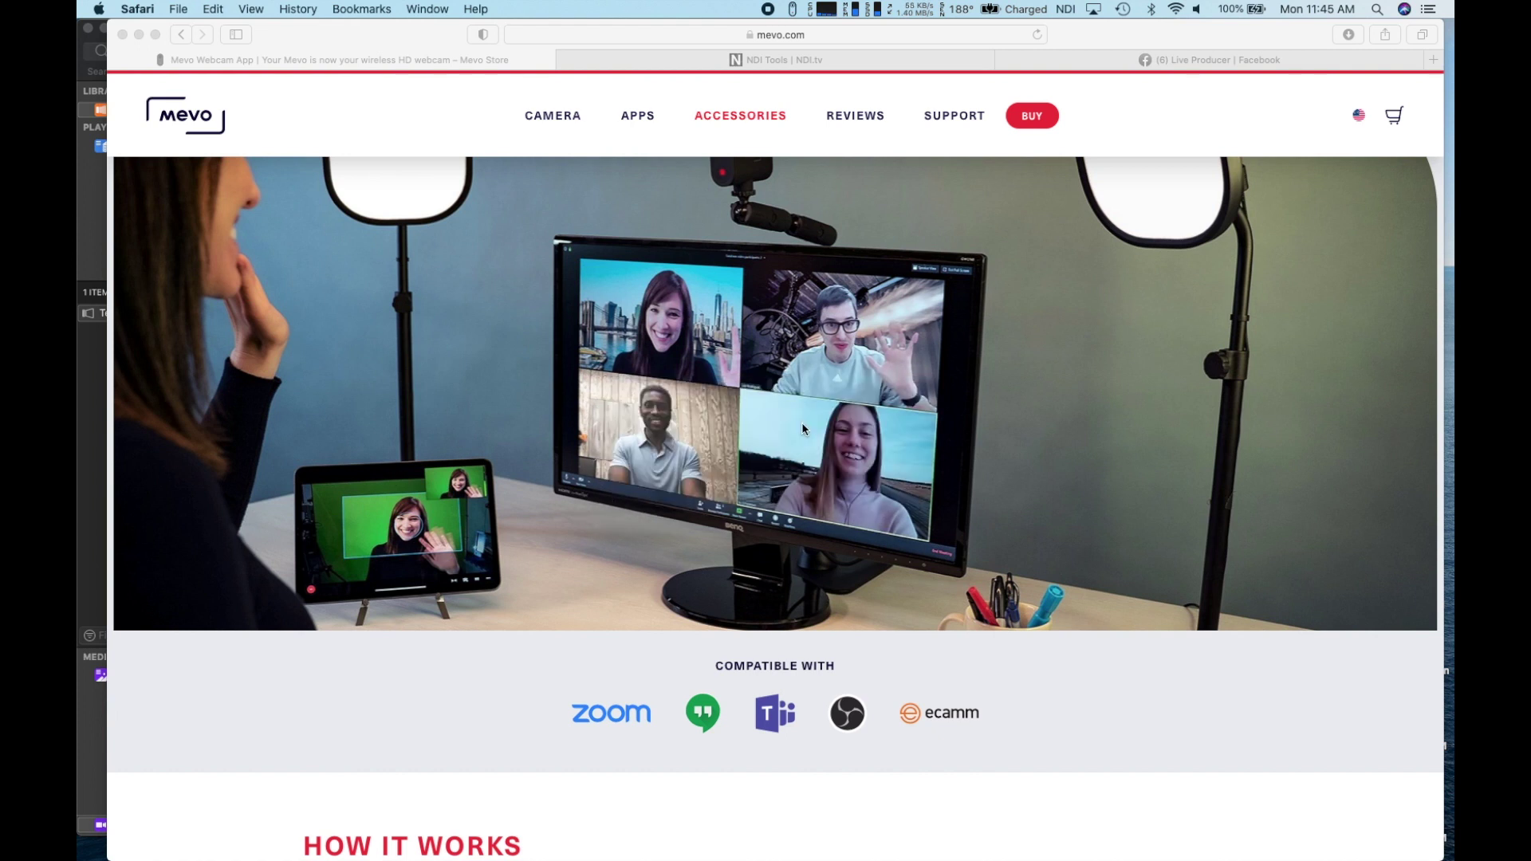
click(793, 10)
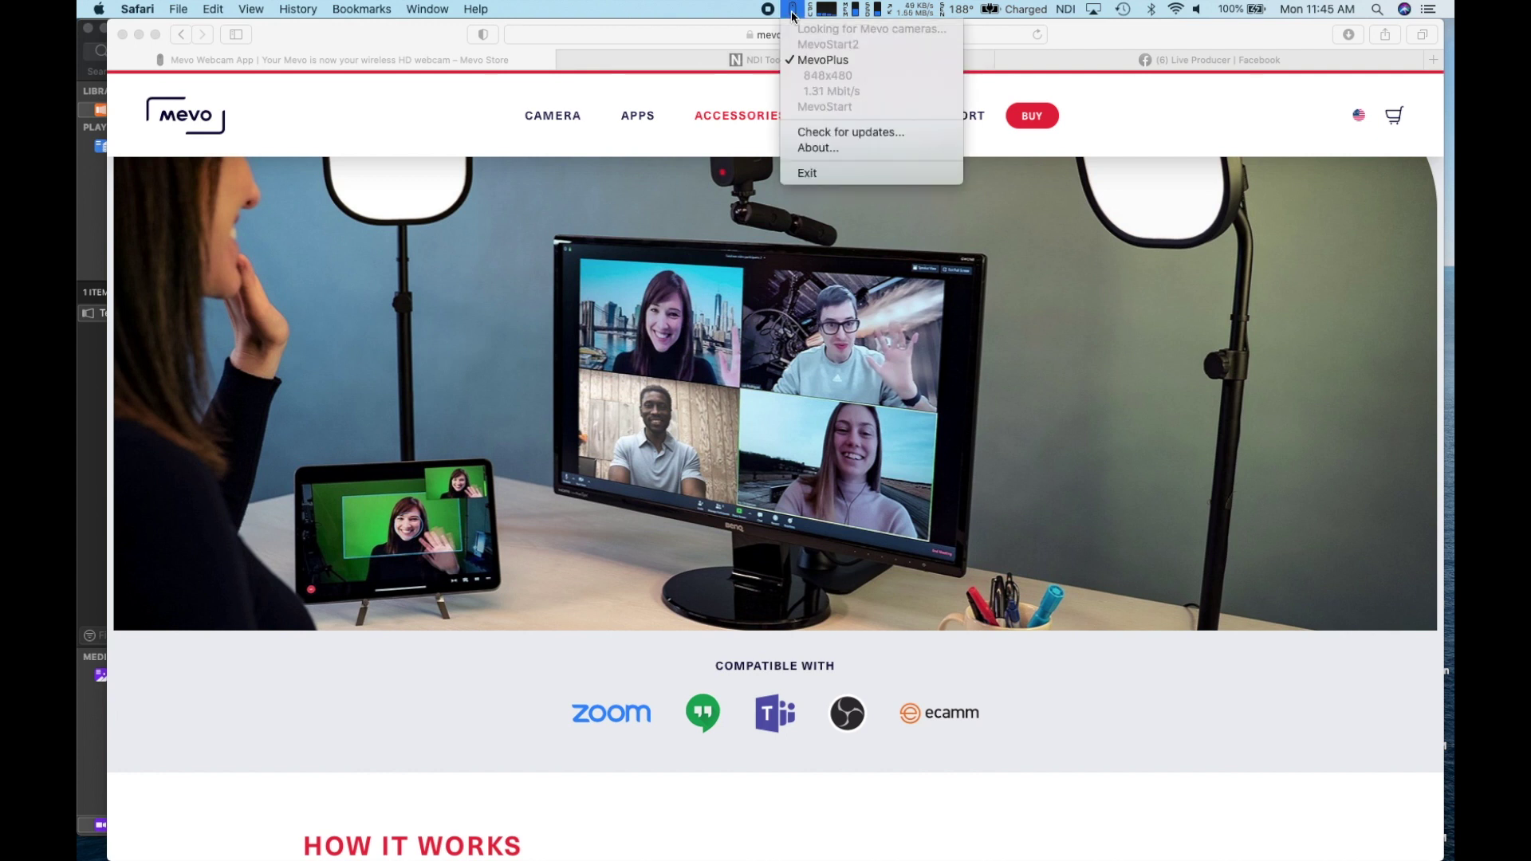
click(793, 9)
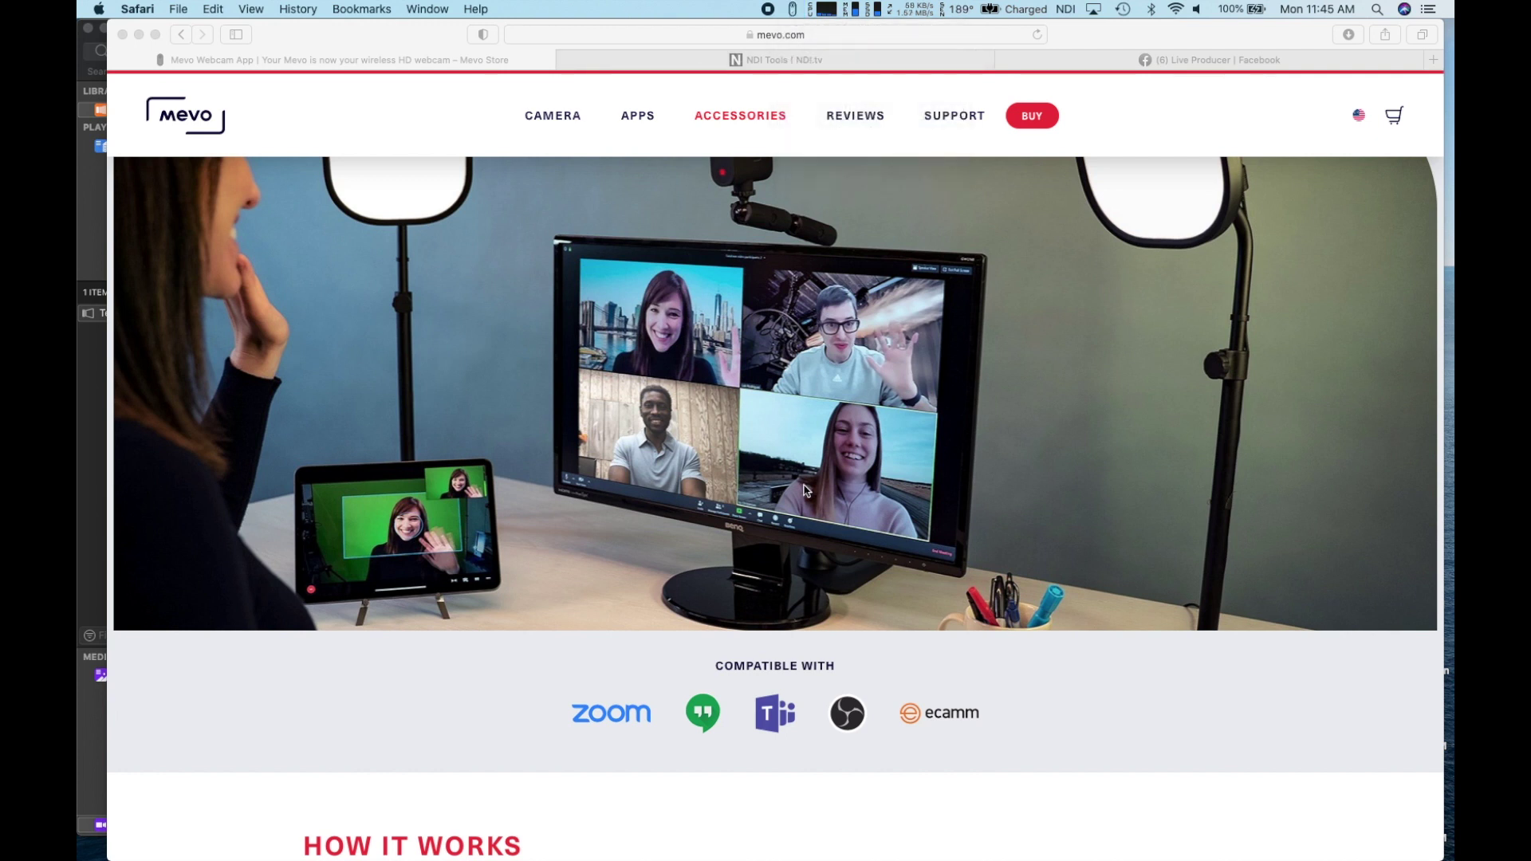
mouse_move(767, 833)
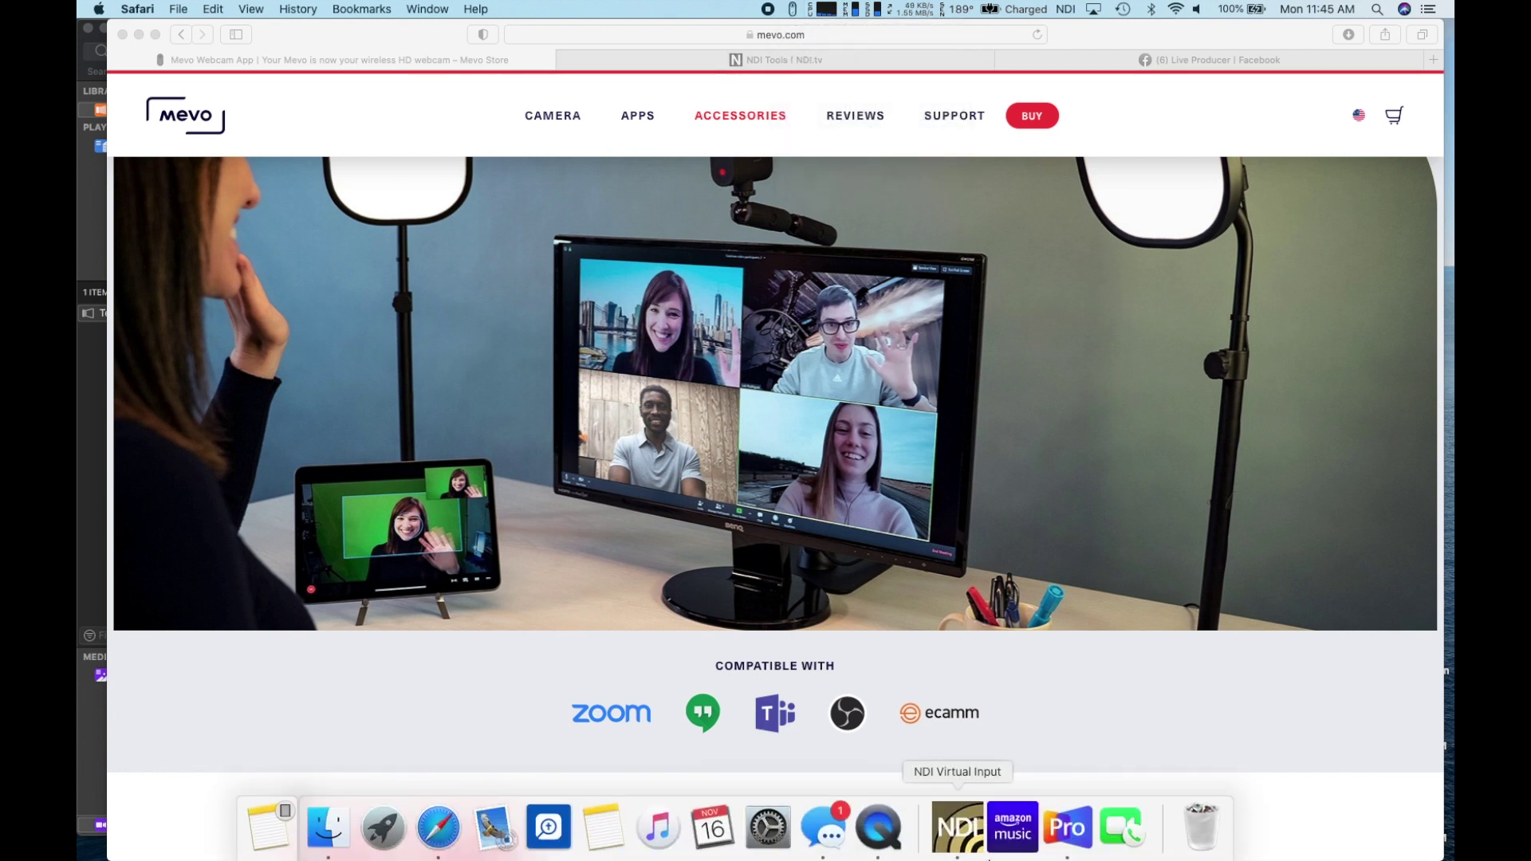
Step: Switch to ProPresenter, add a third video input from MevoPlus (Wireless) at 1280x720 29.97, and check the camera's stream details in the webcam app
click(1067, 830)
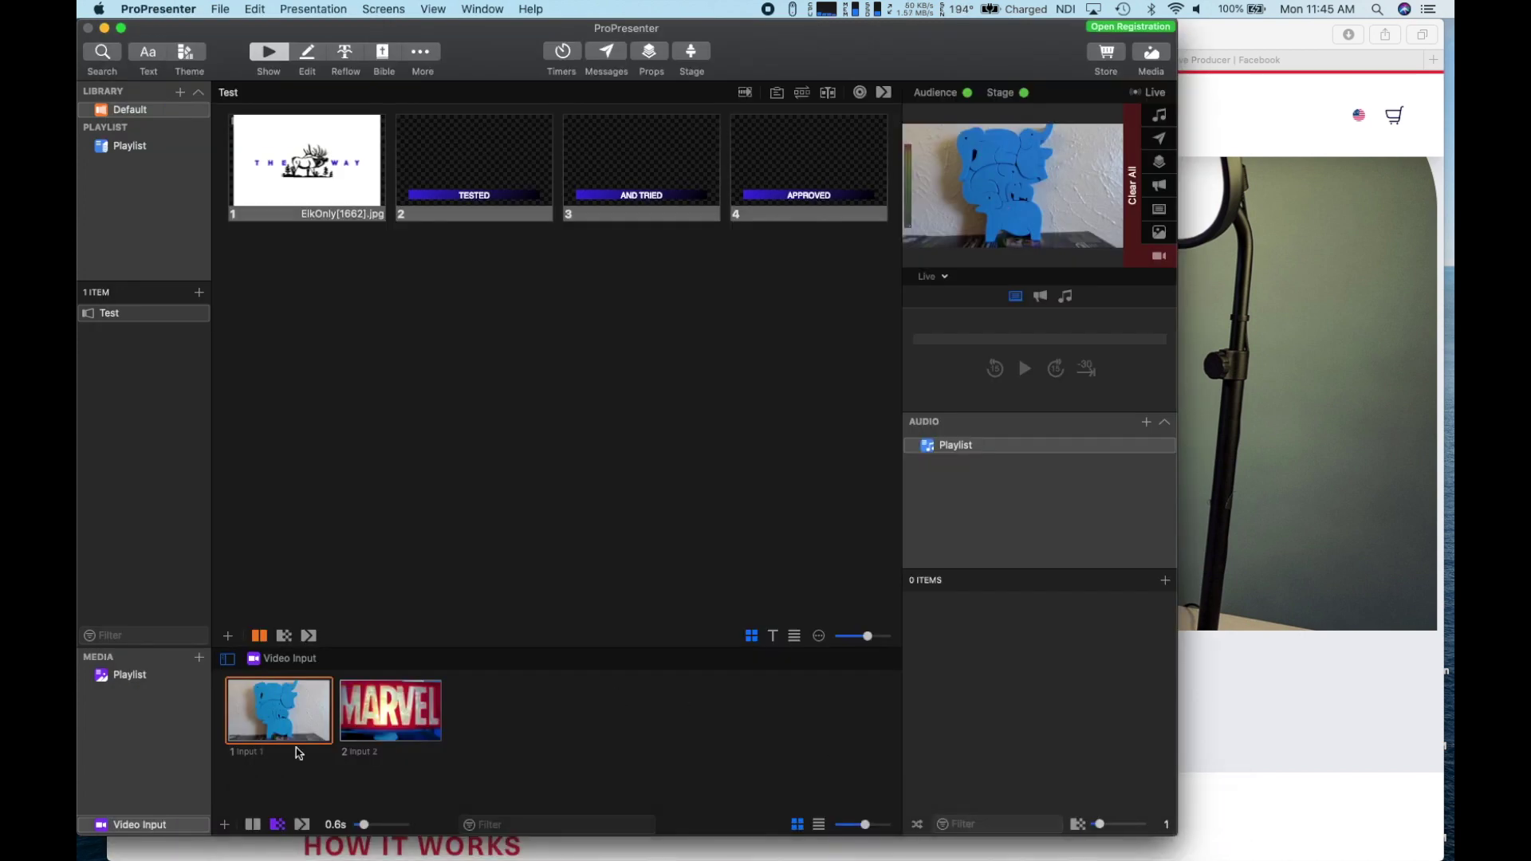
click(225, 825)
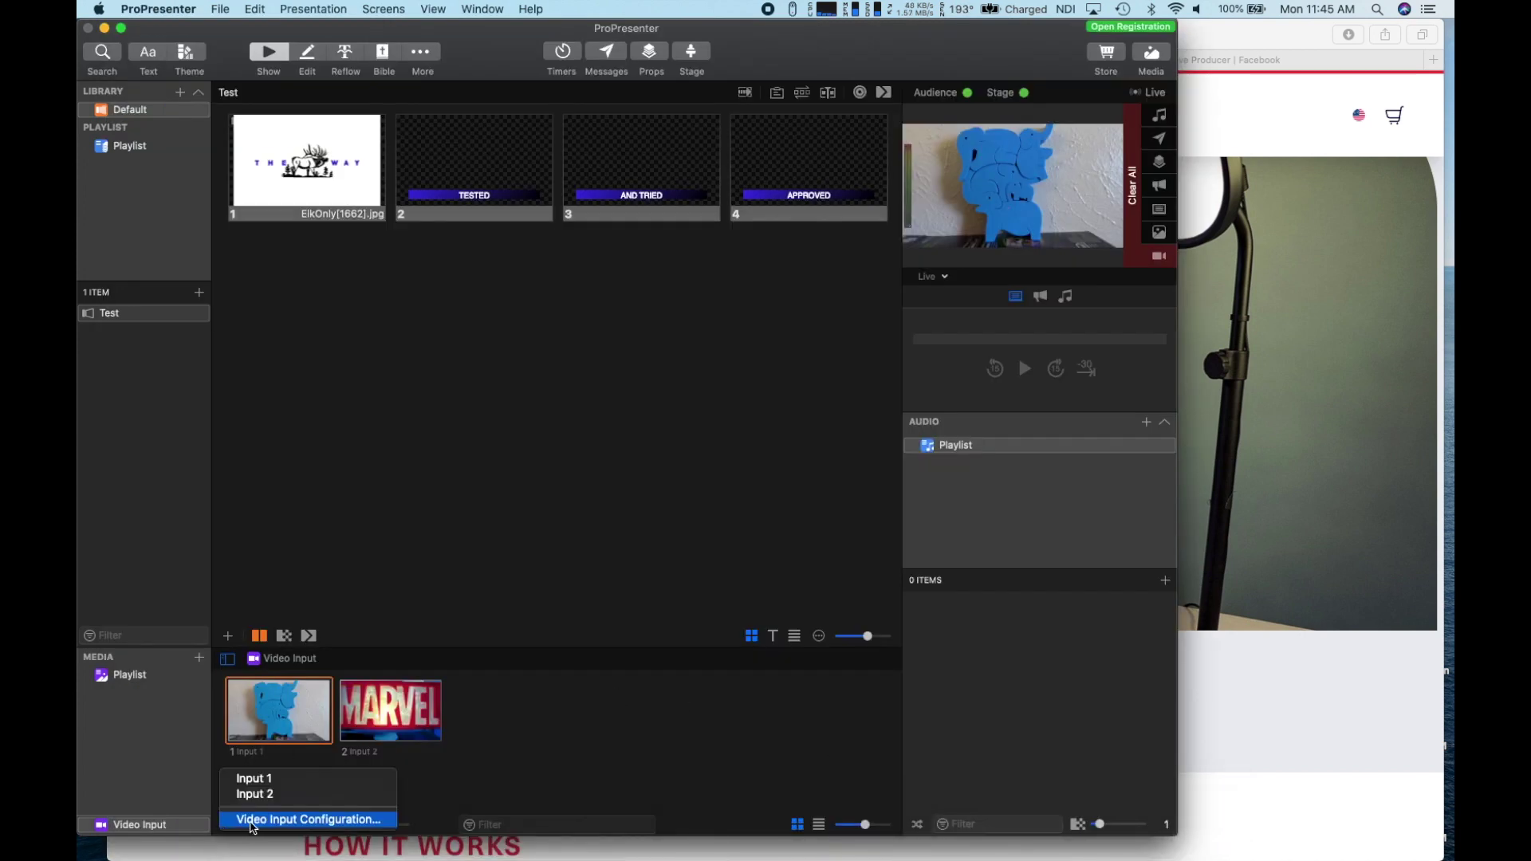
click(254, 821)
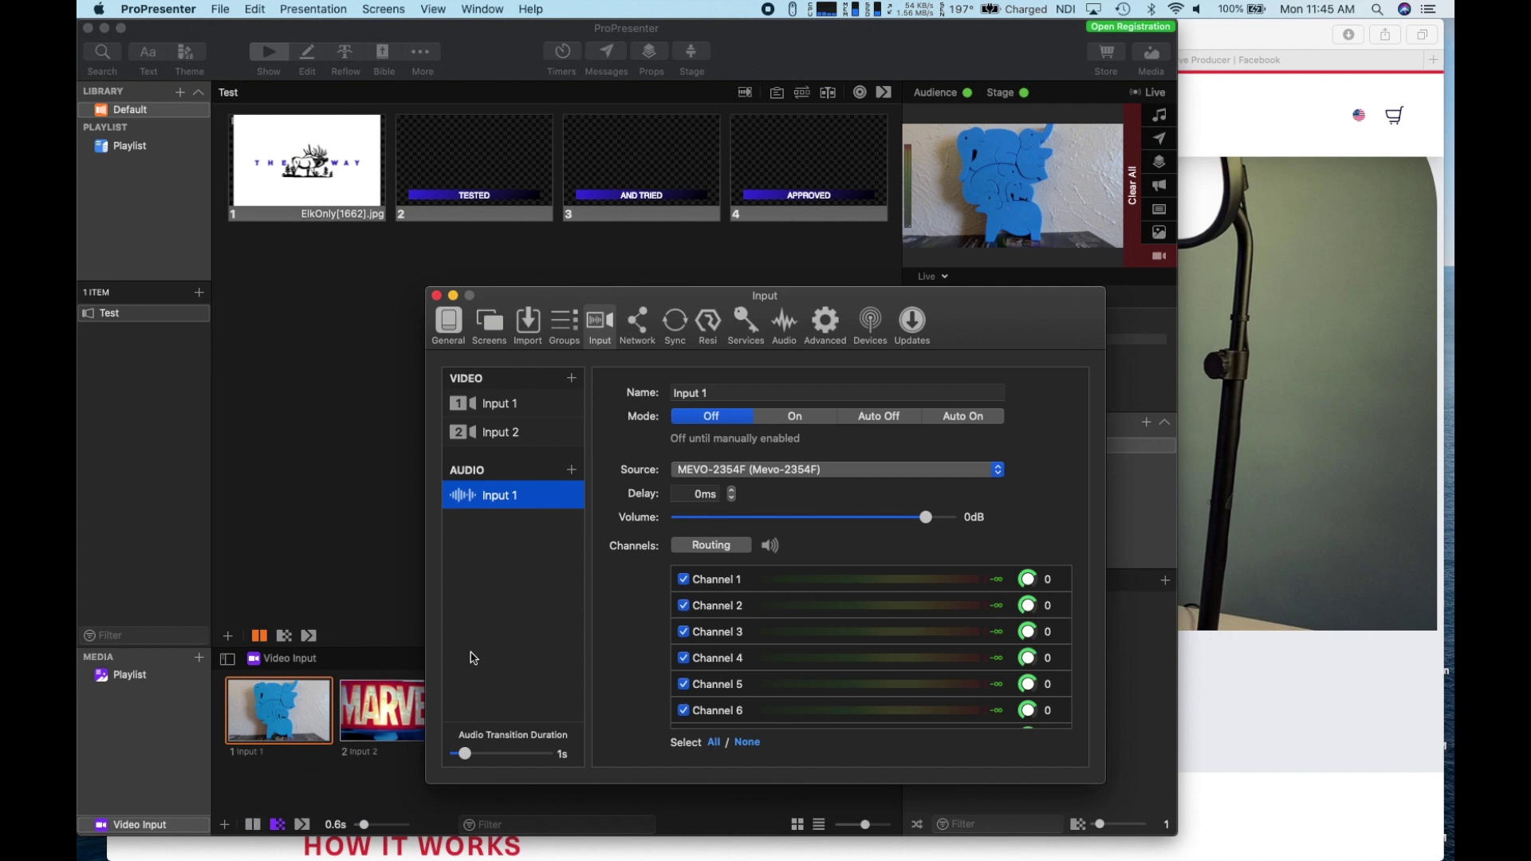
click(571, 379)
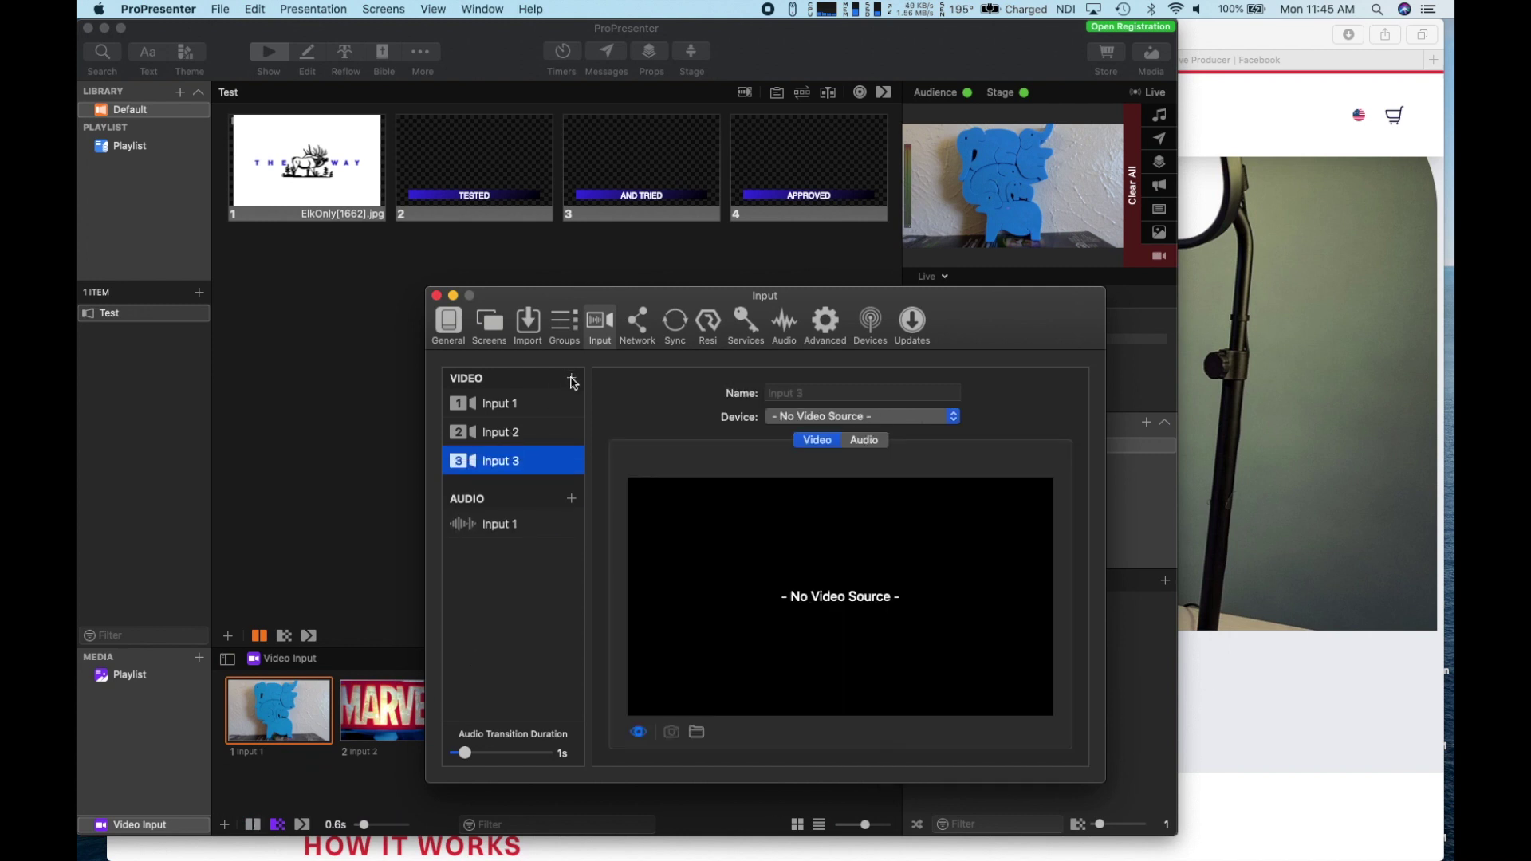
click(903, 418)
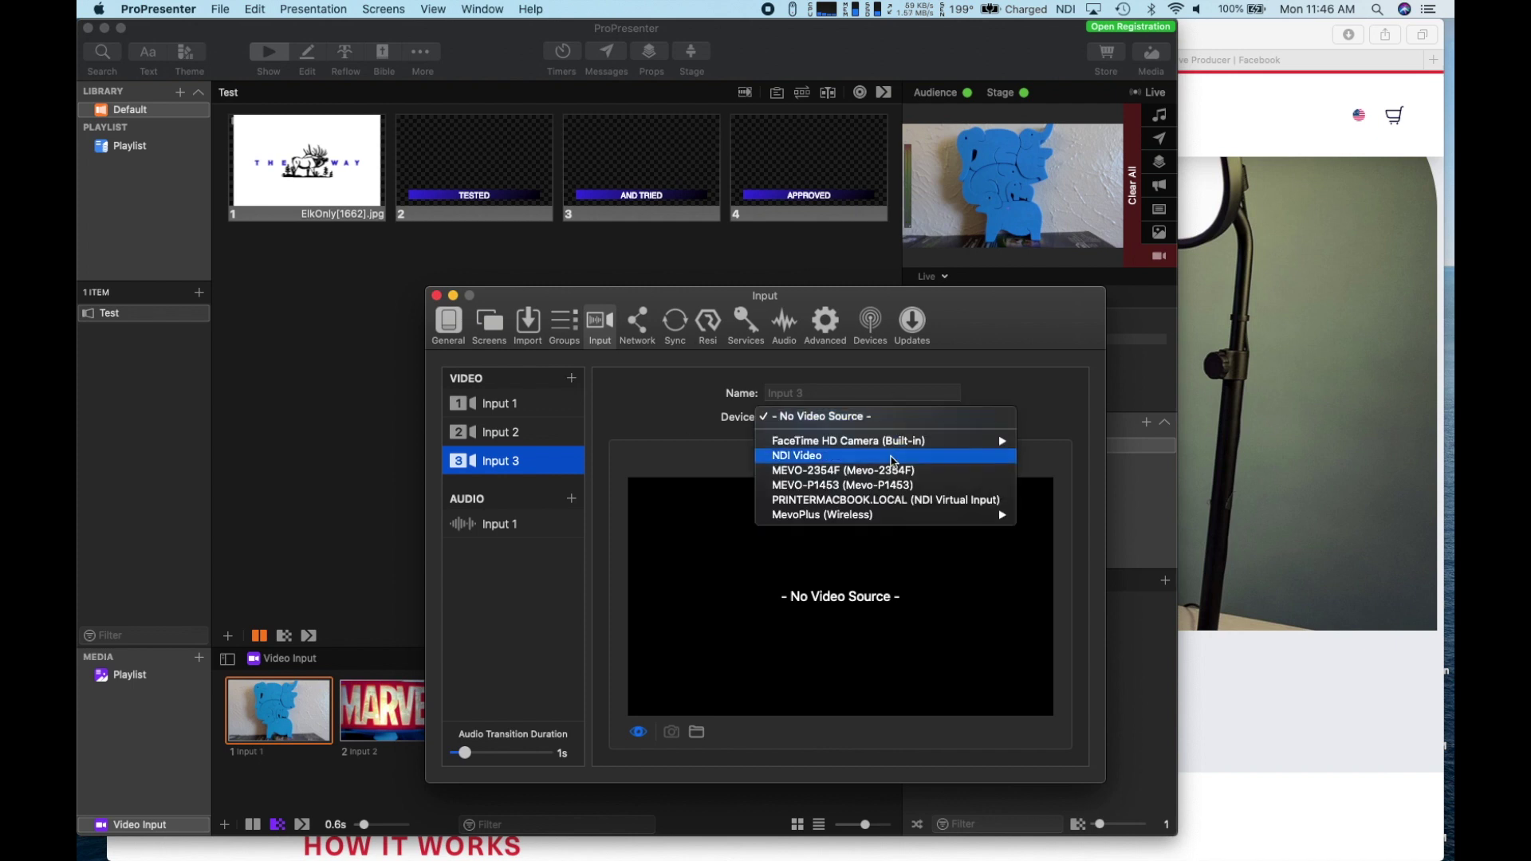
mouse_move(885, 515)
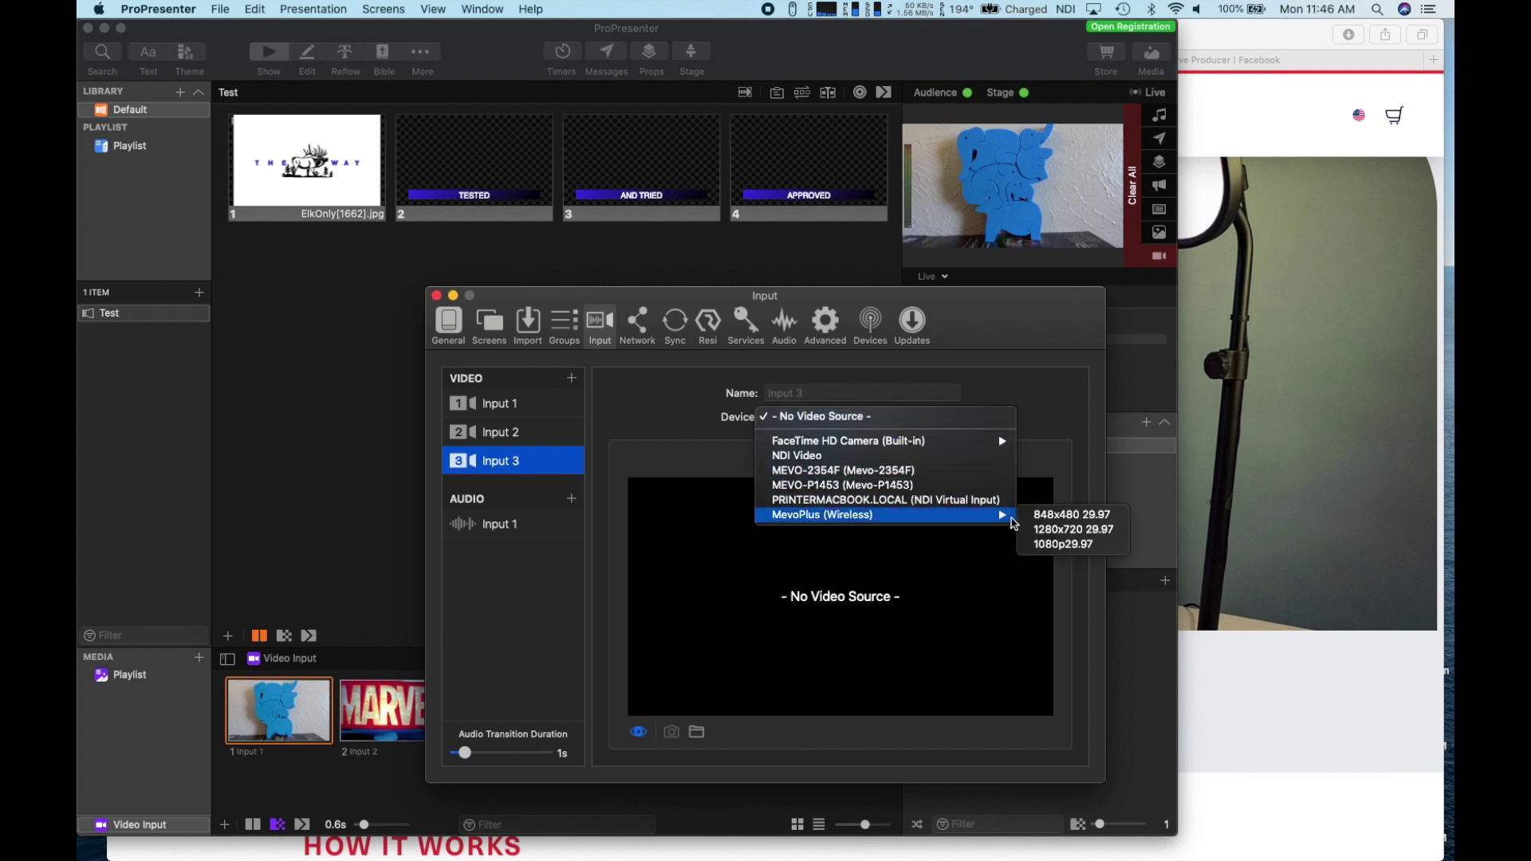
click(1051, 533)
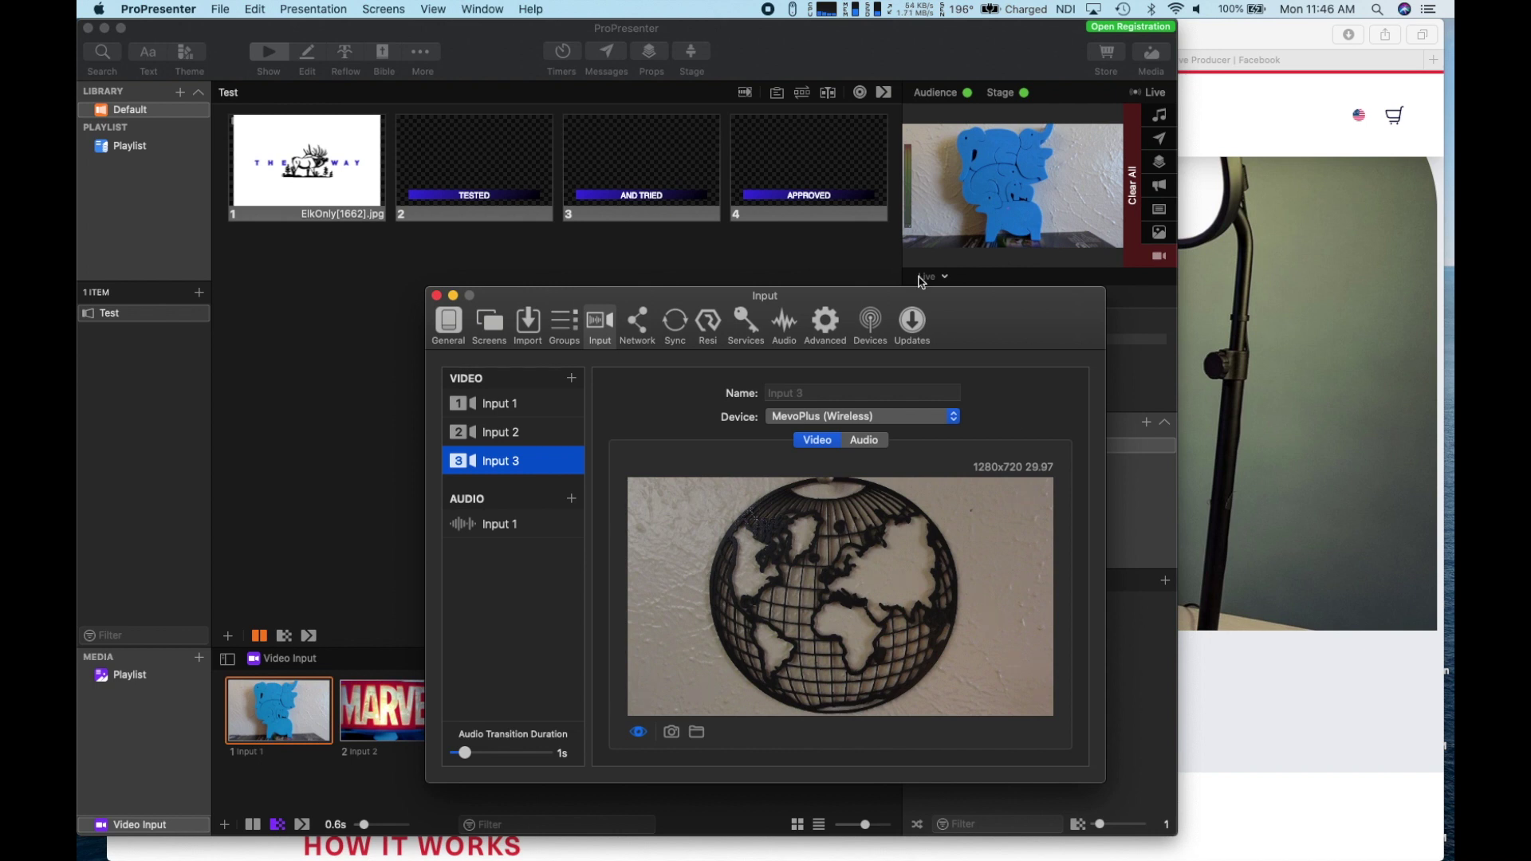
click(793, 9)
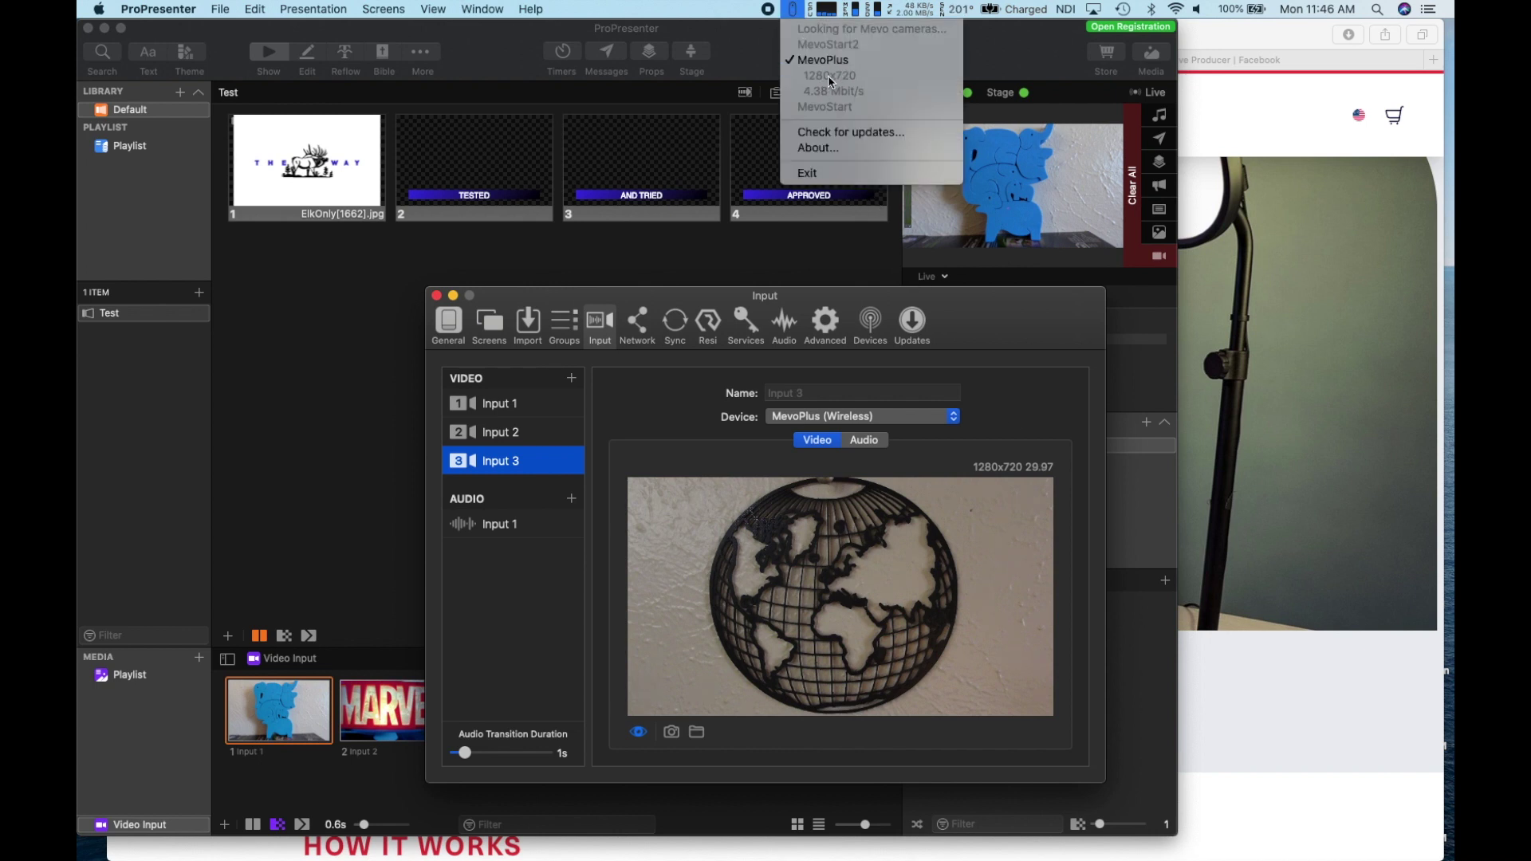
click(793, 11)
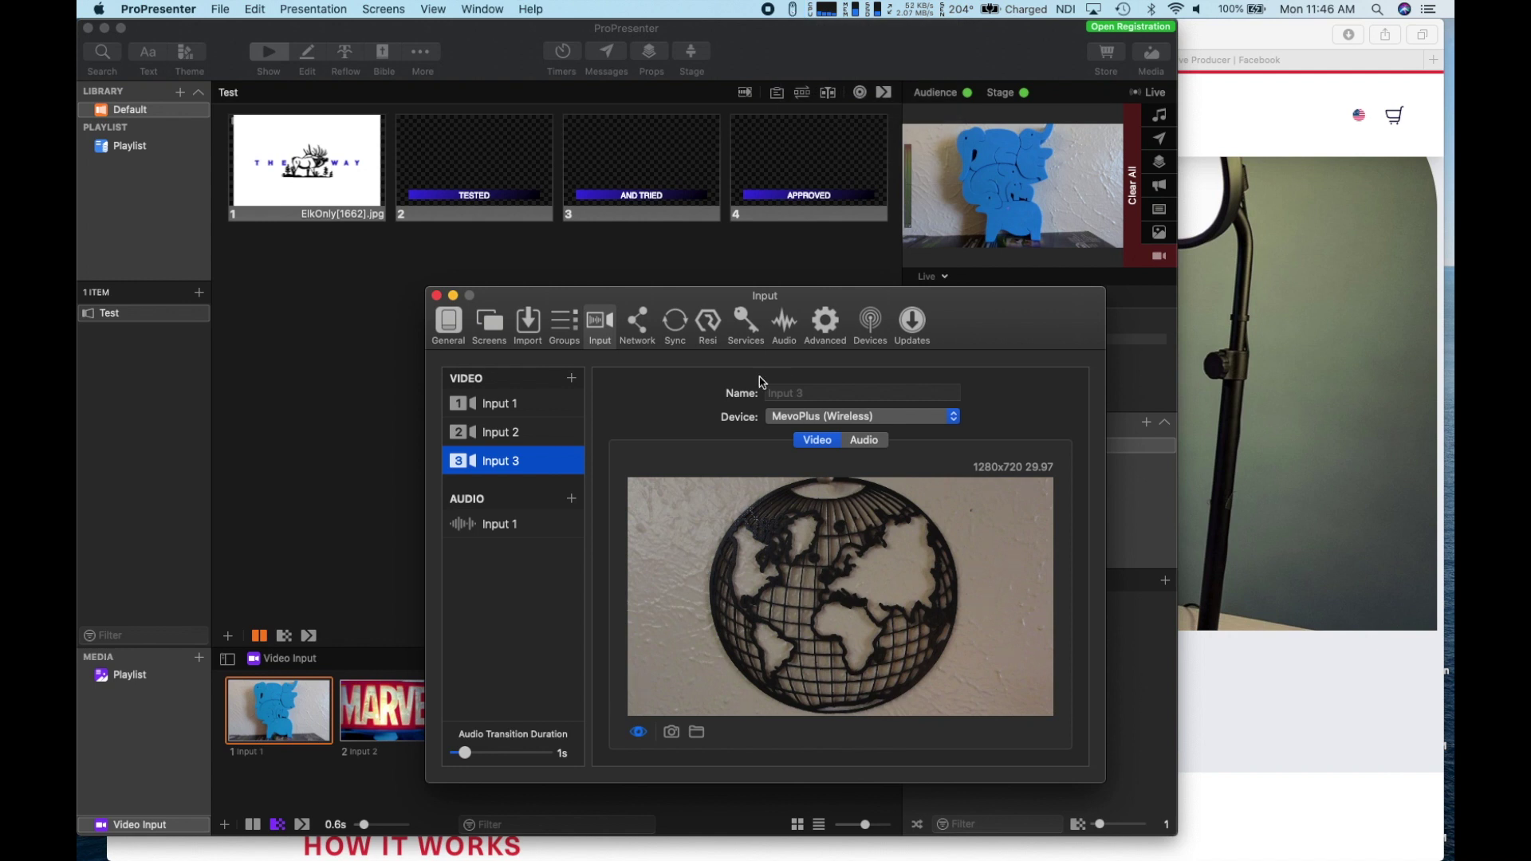
Step: Capture the current MevoPlus picture as Input 3's thumbnail and add Input 3 to the Video Input media bin
click(672, 733)
click(437, 296)
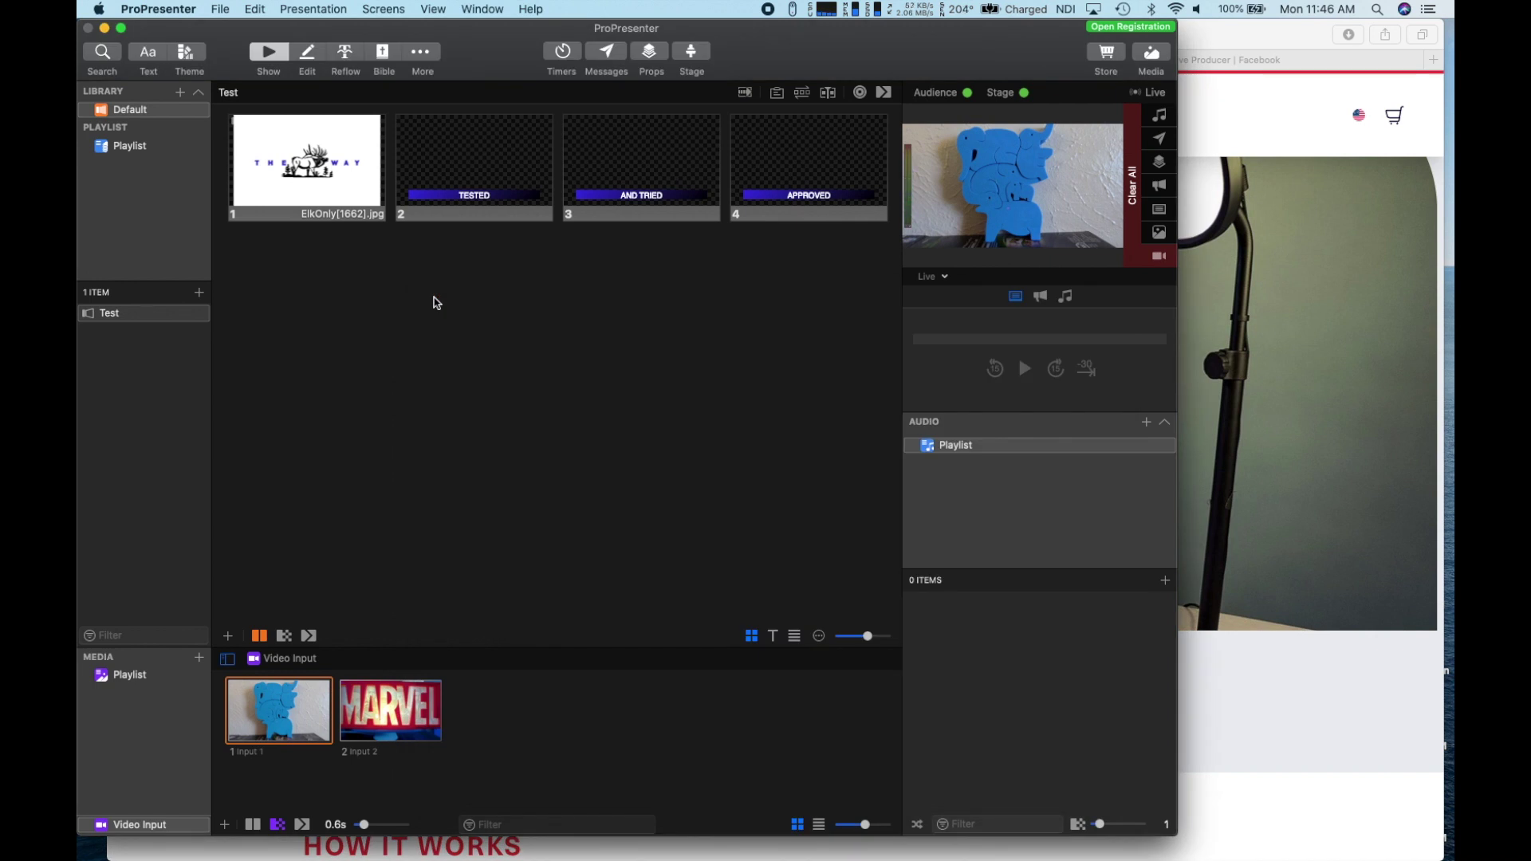
click(226, 826)
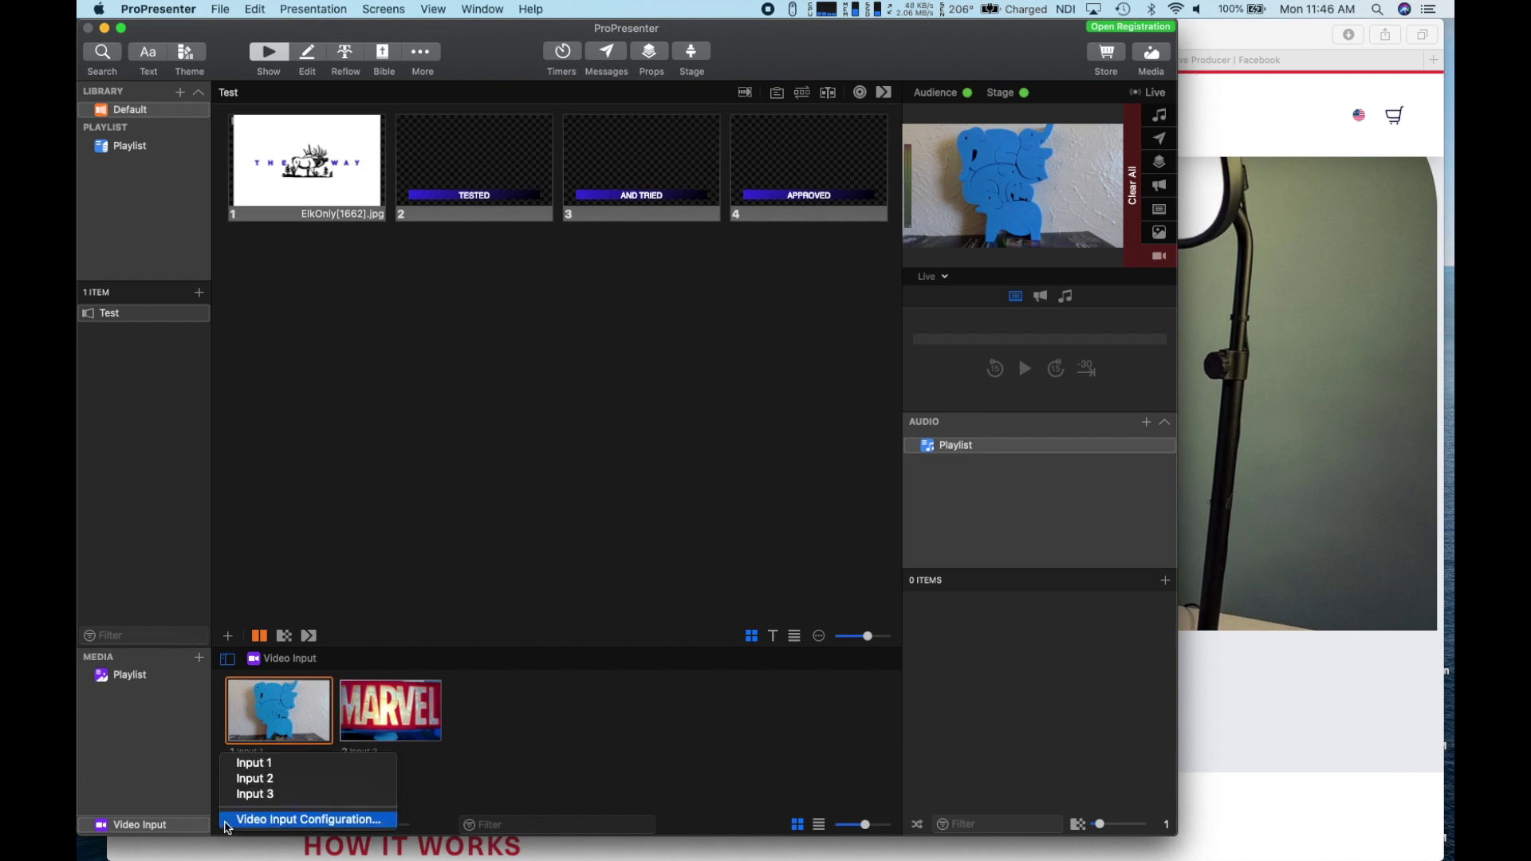
click(256, 794)
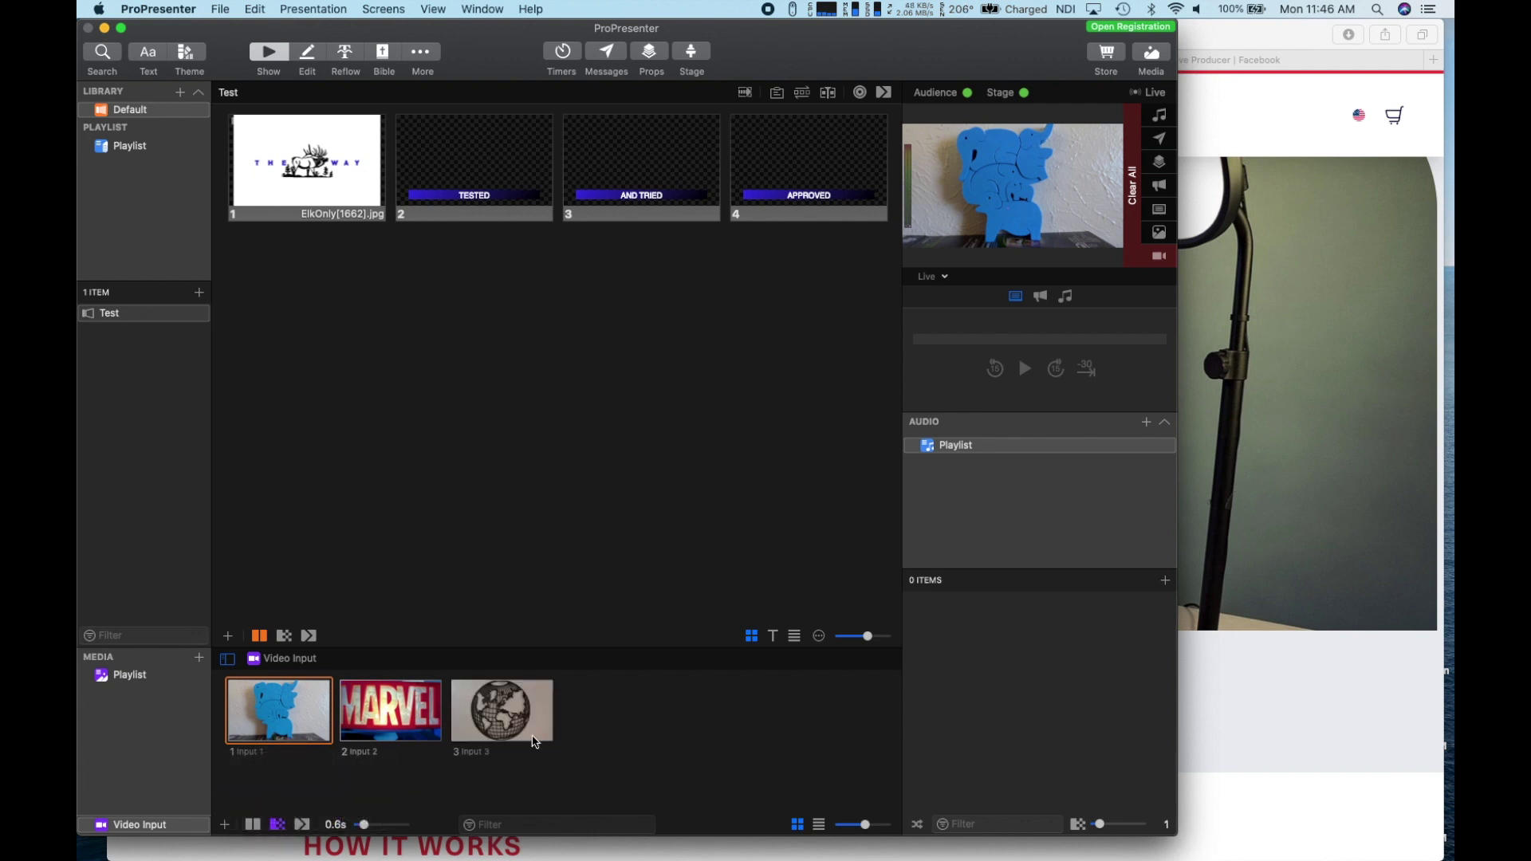
Step: Switch the live output through Input 2, Input 3 and Input 2 again, ending on Input 1
click(396, 723)
click(523, 724)
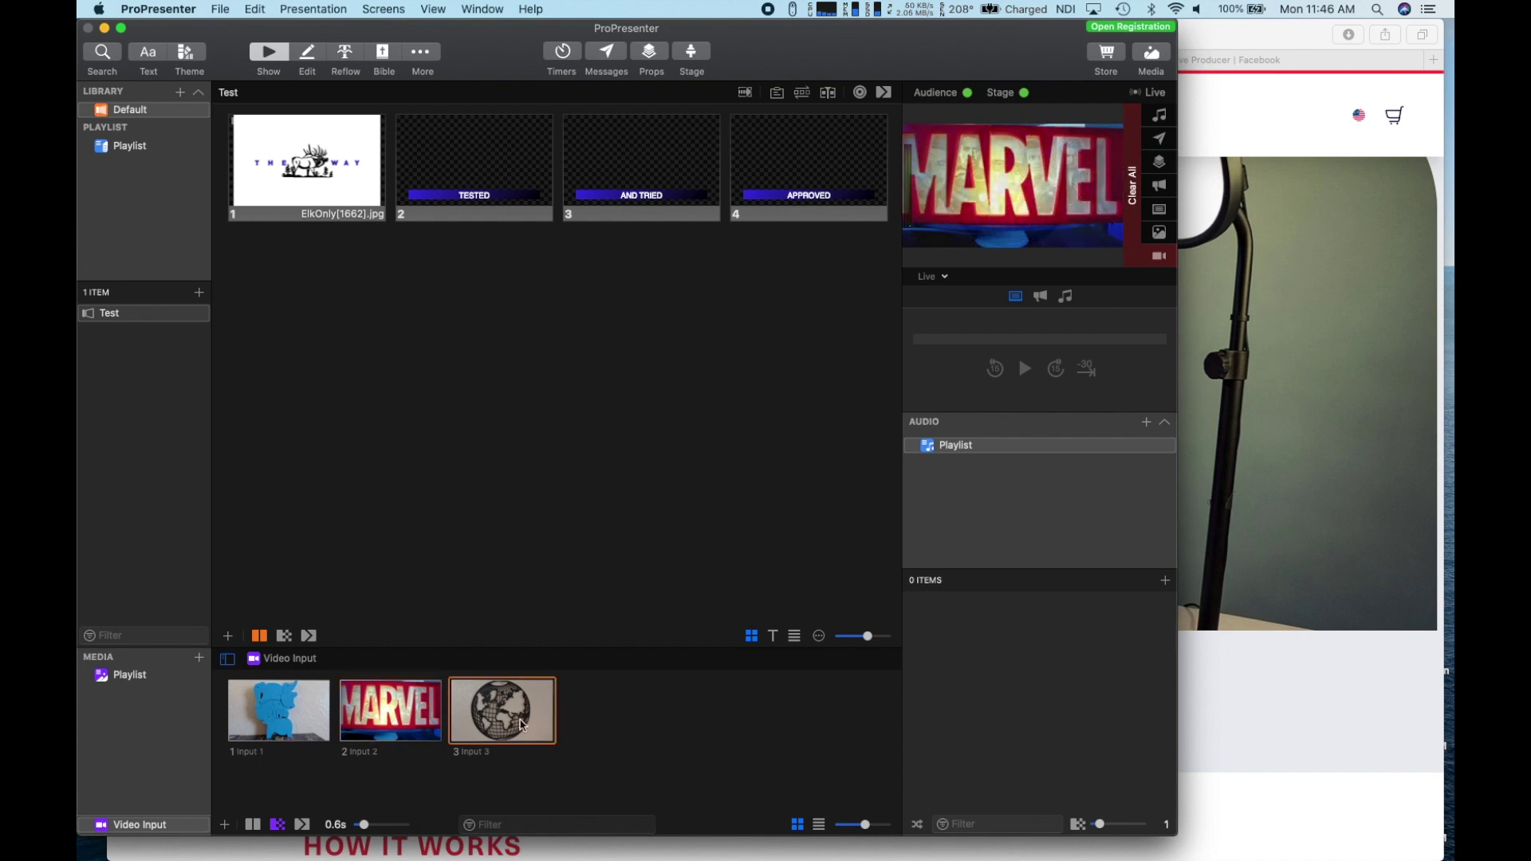
click(417, 718)
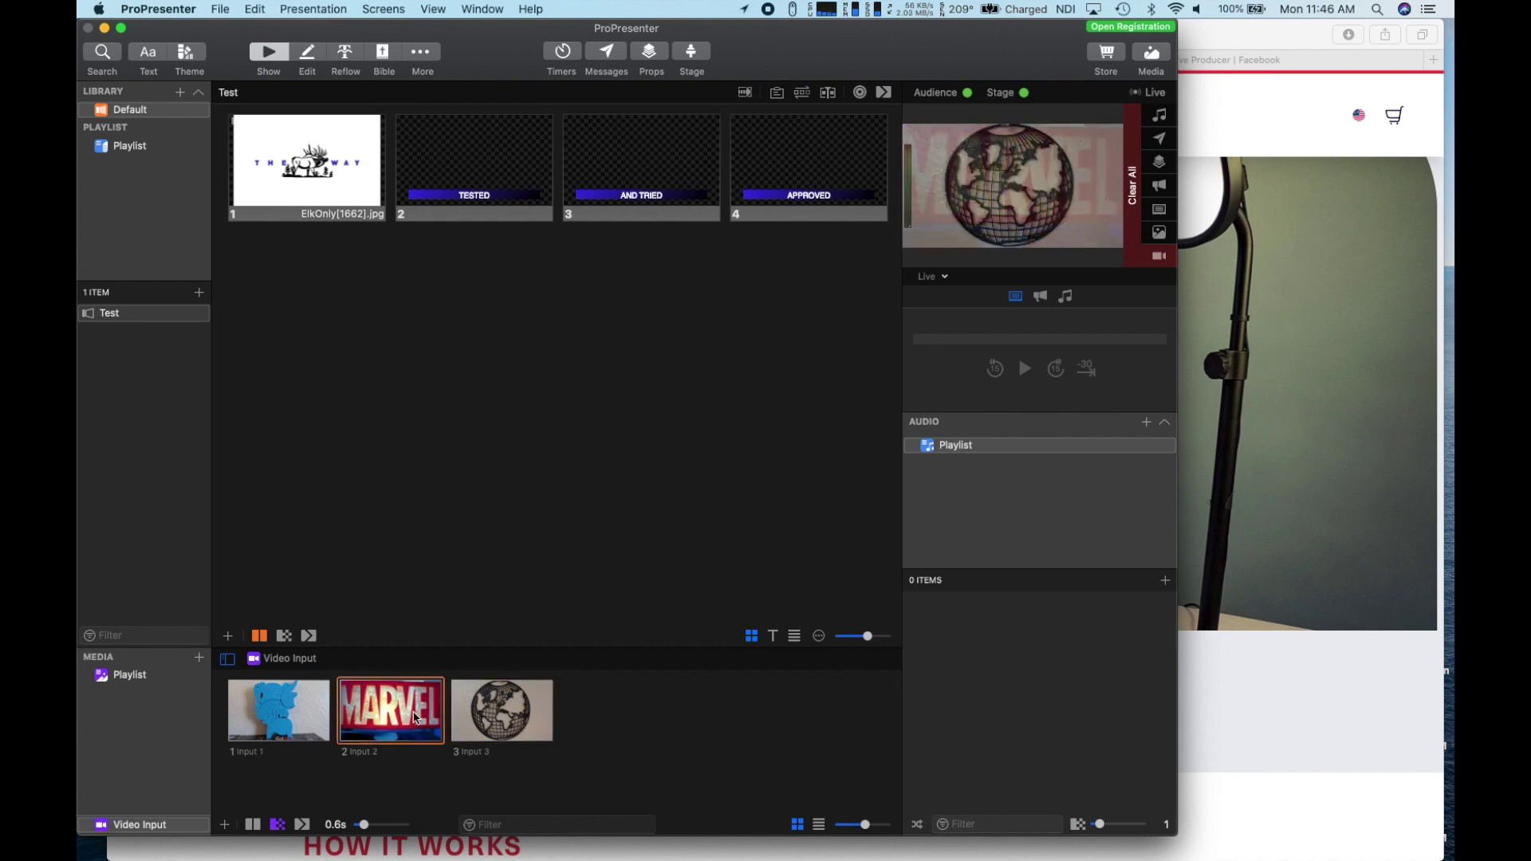
click(304, 710)
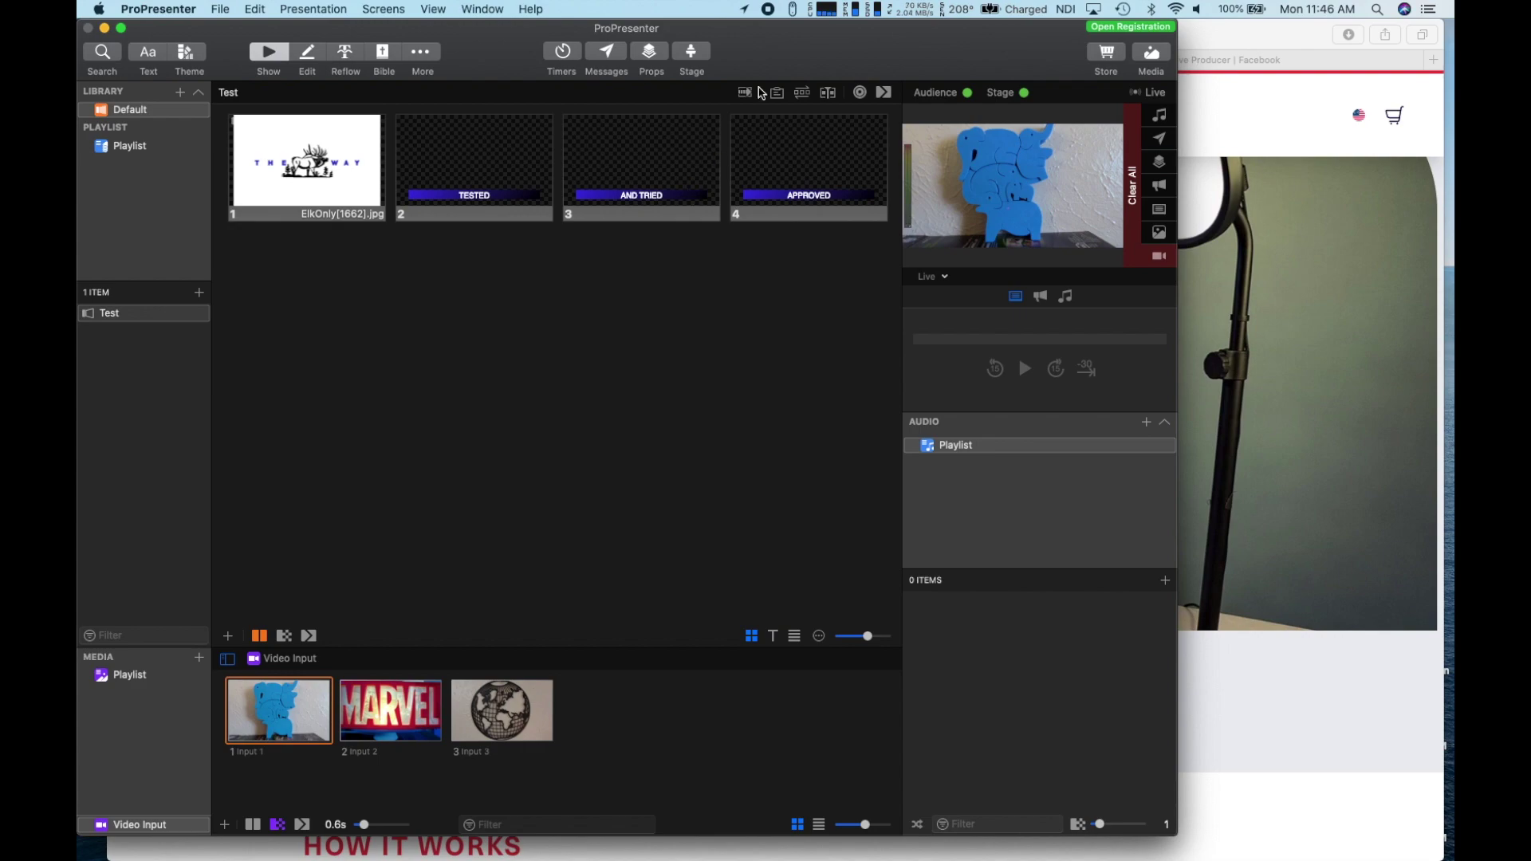